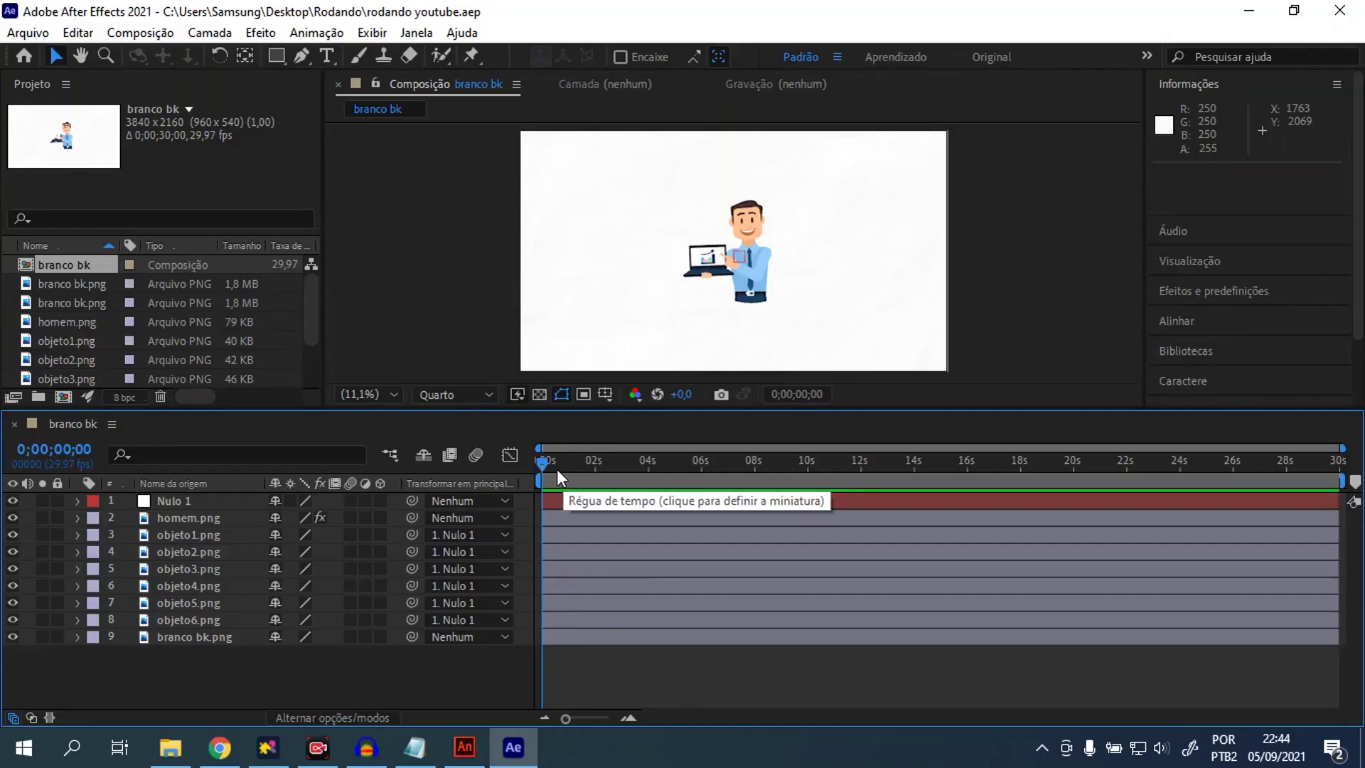
- Preview the finished composition, then close the current project
key("space")
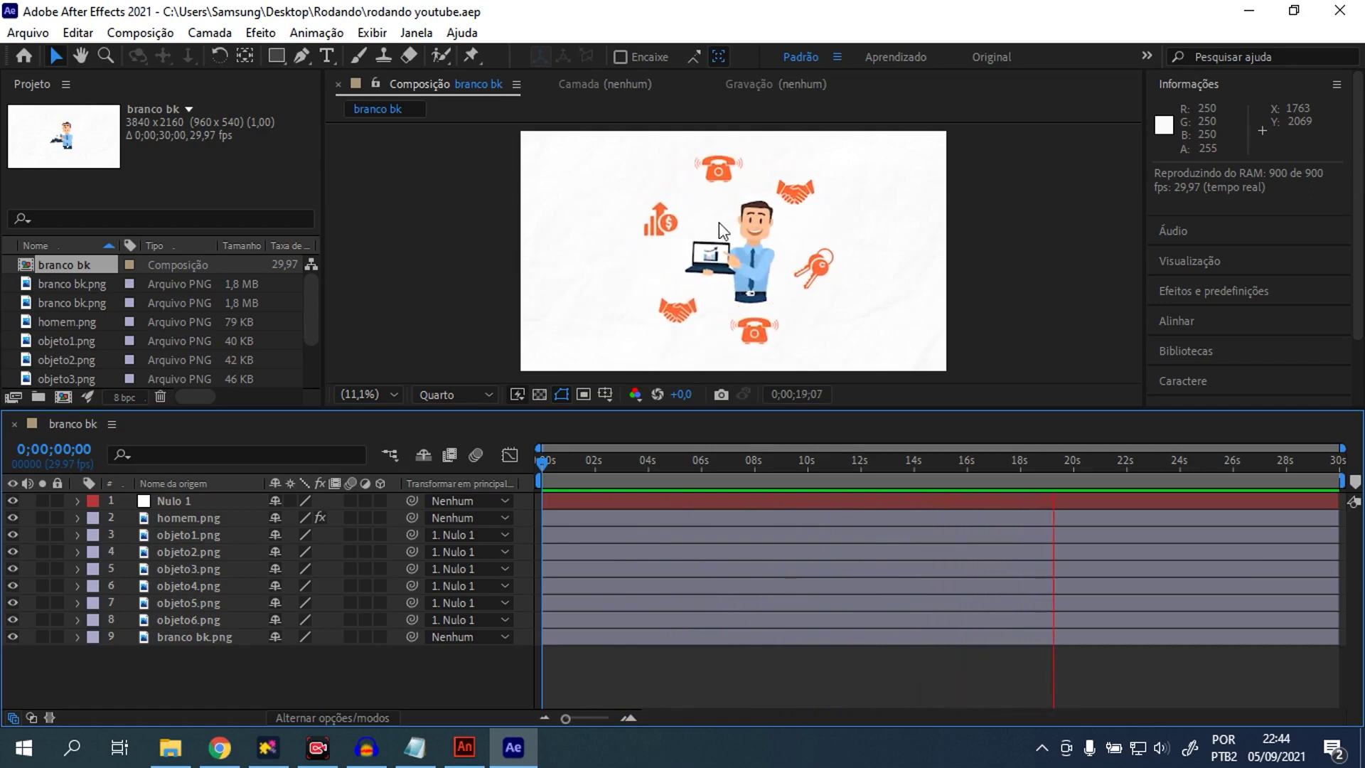
key("space")
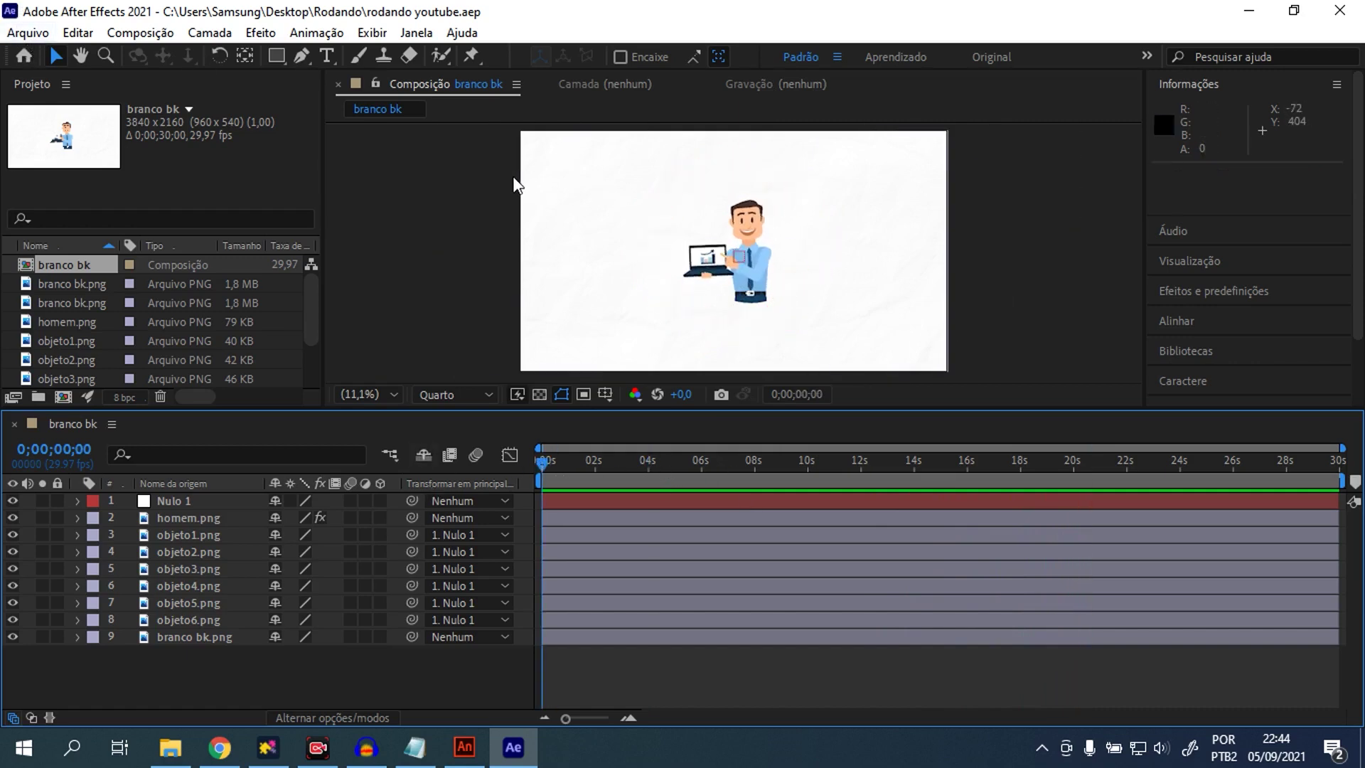
left_click(21, 33)
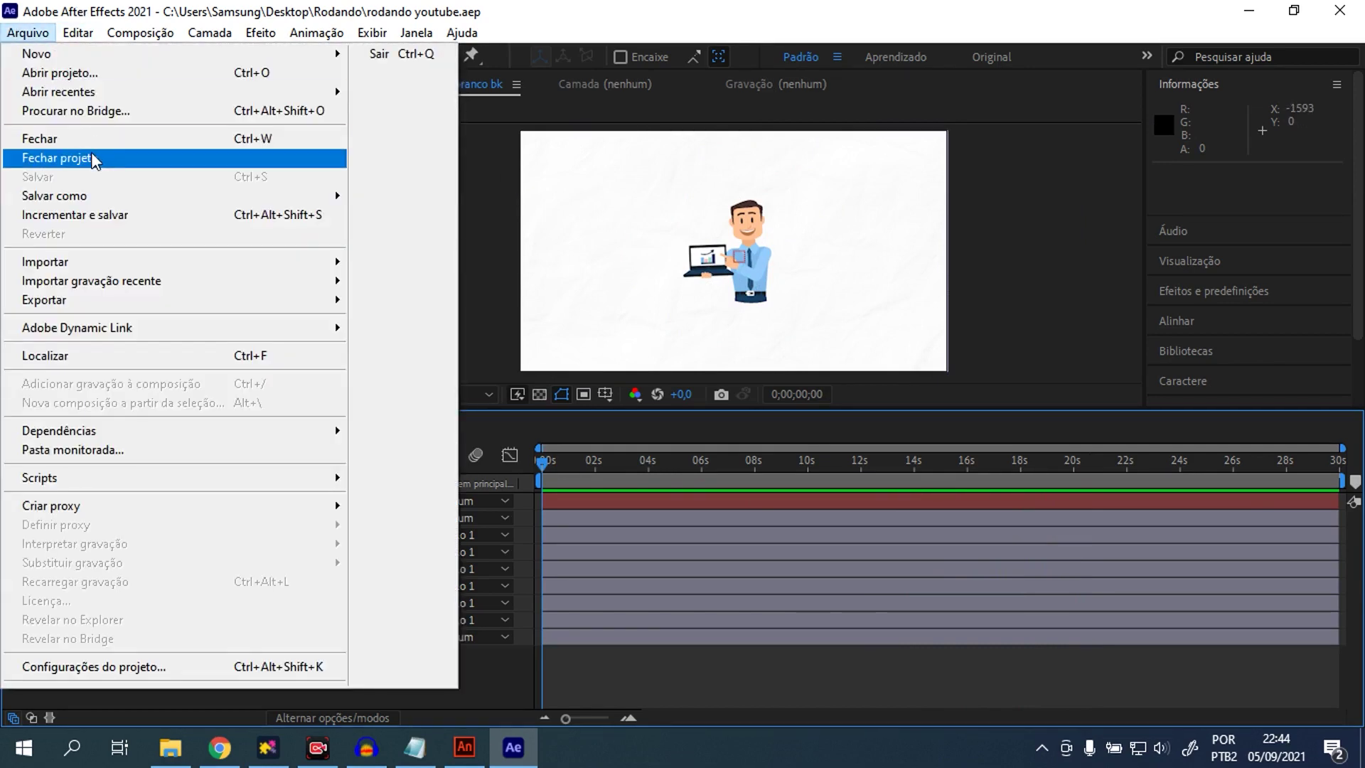
left_click(91, 158)
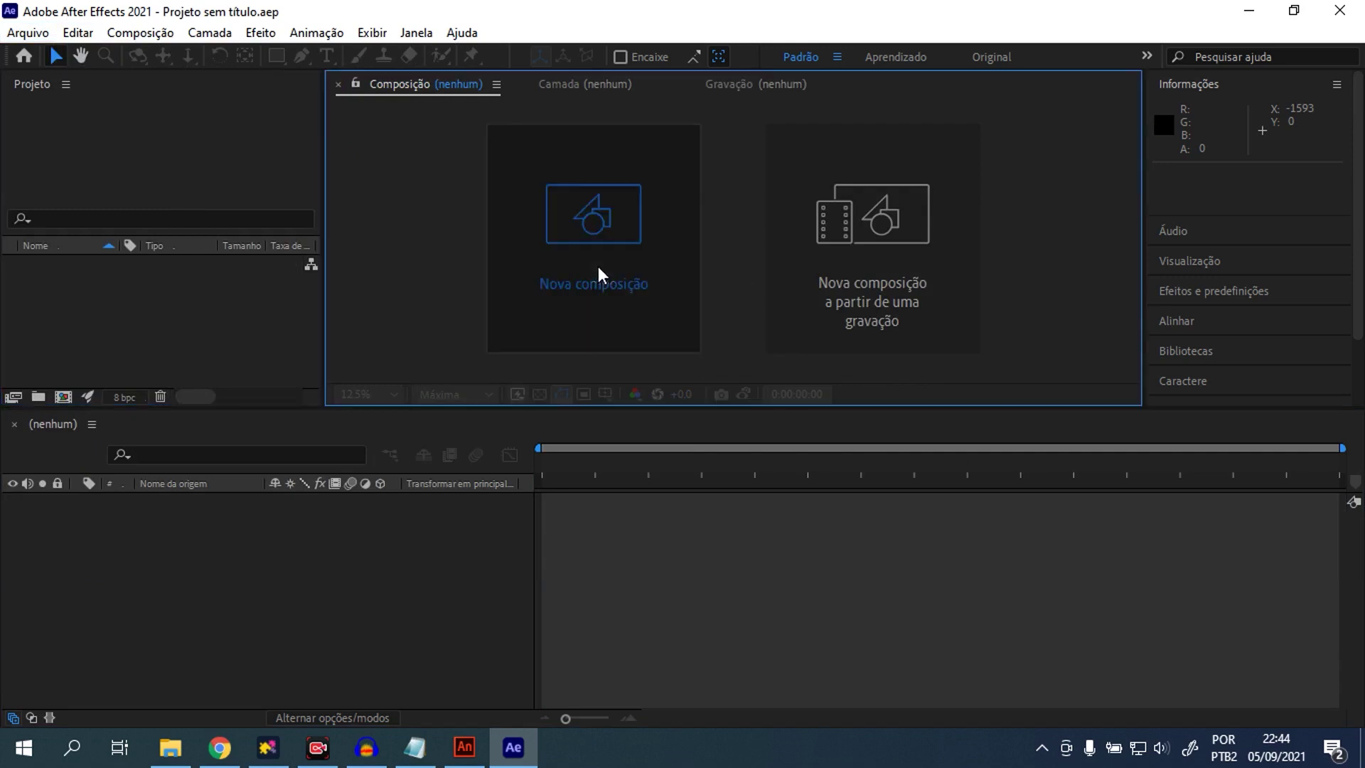
- Create a UHD 4K 29,97 composition named Girando, 3840×2160 and 30 seconds long
left_click(599, 270)
type("Girando")
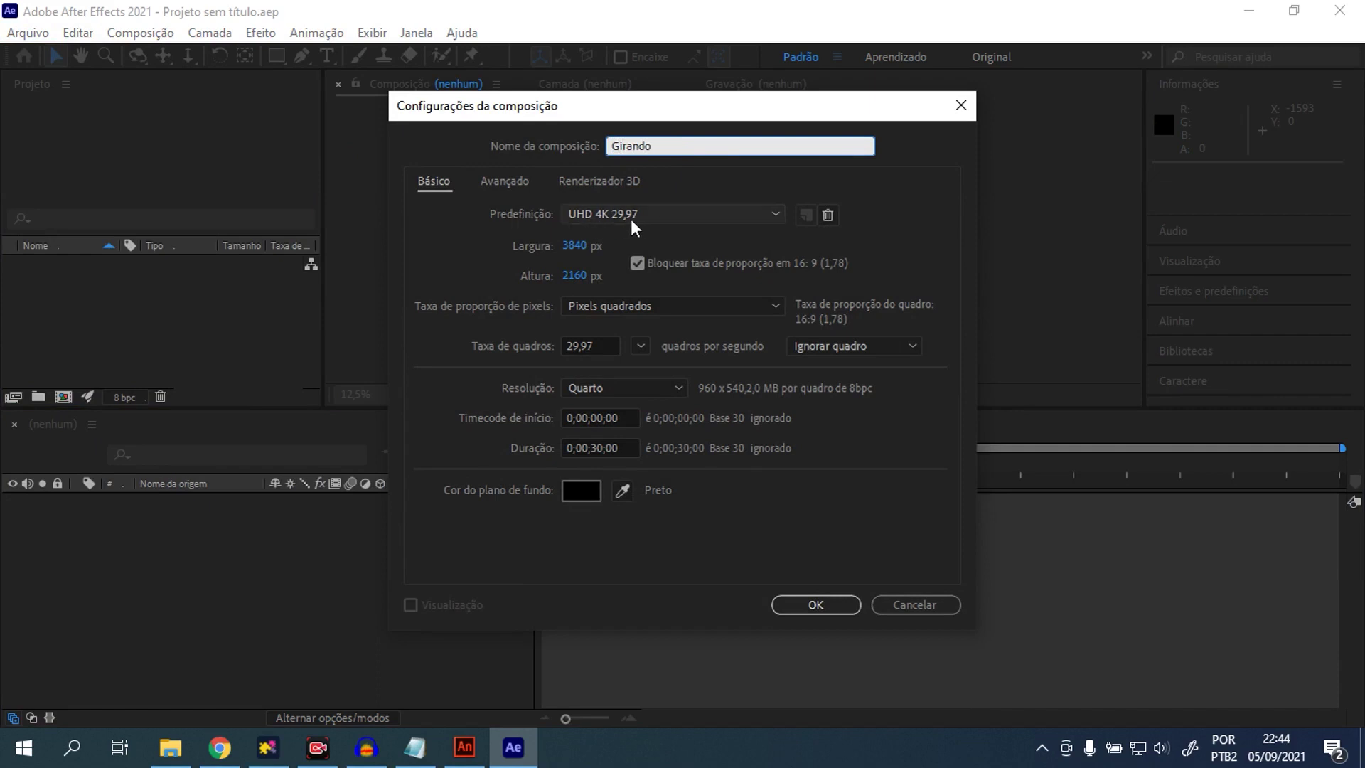
left_click(604, 215)
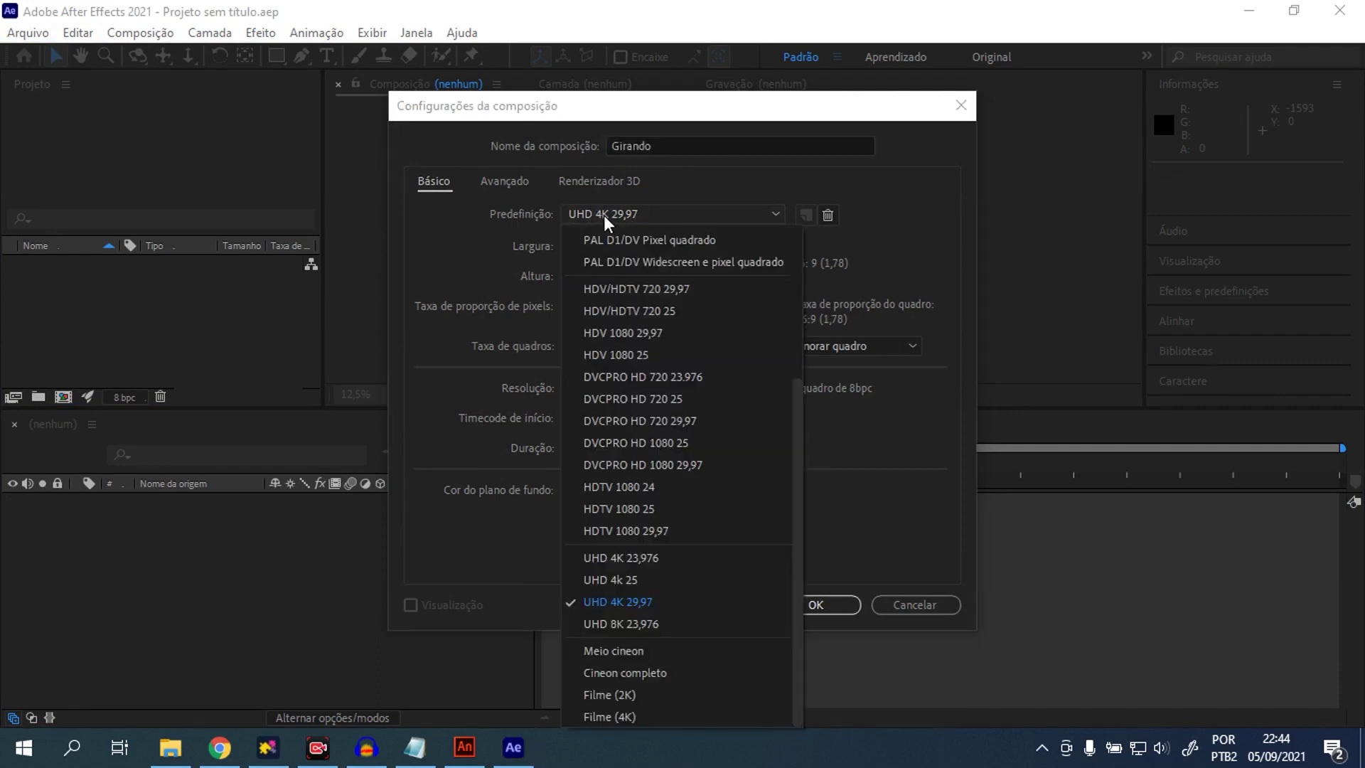
left_click(603, 214)
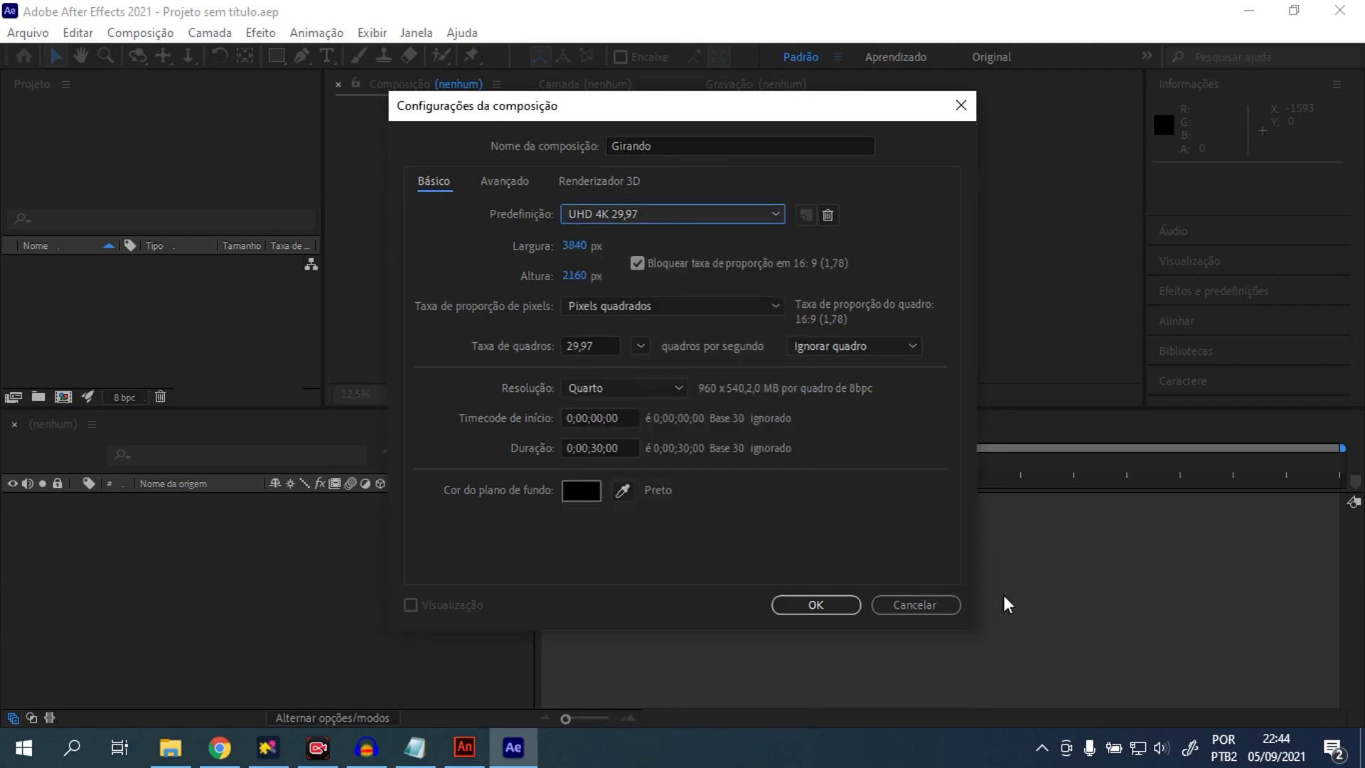
left_click(829, 604)
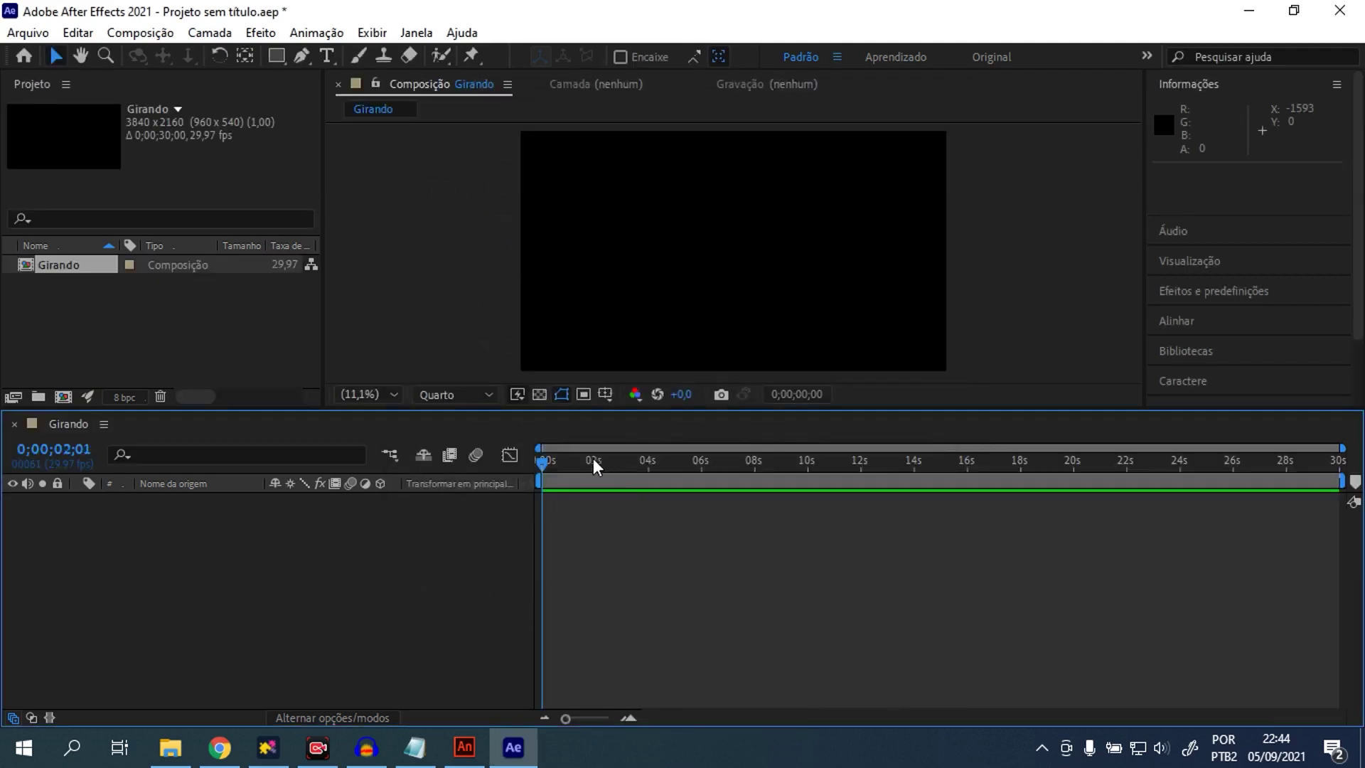
- View the homem and objeto1–objeto6 images from the Rodando folder, then return to Chrome's flaticon page
left_click(170, 747)
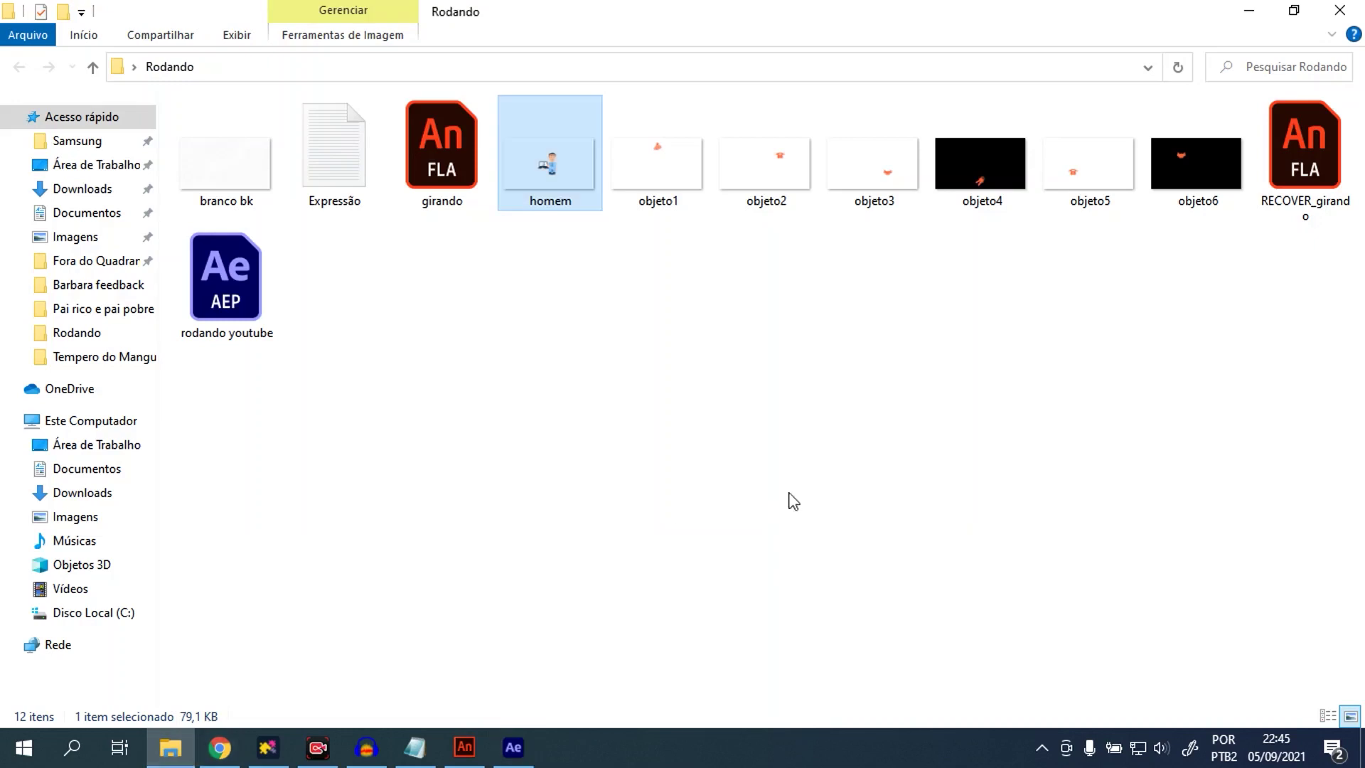
left_click_drag(526, 231, 1191, 174)
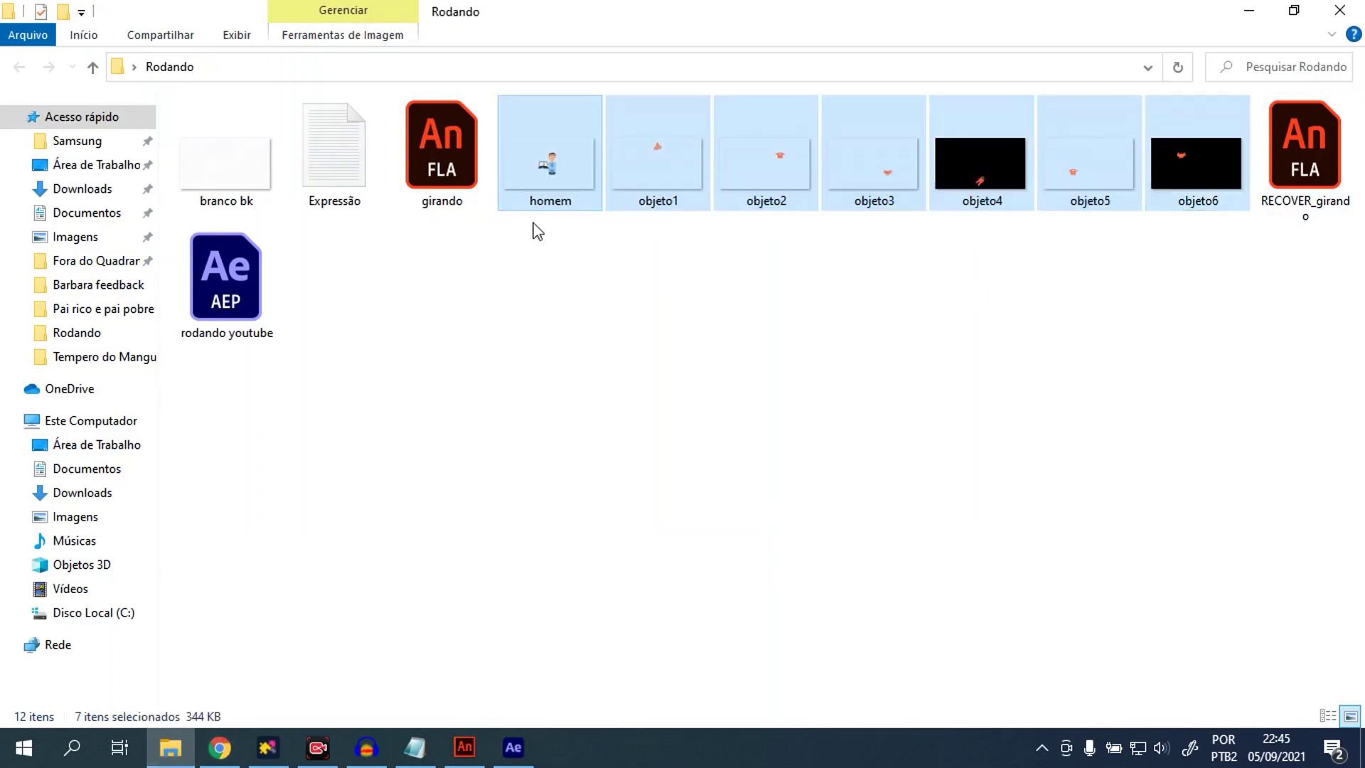
double_click(539, 180)
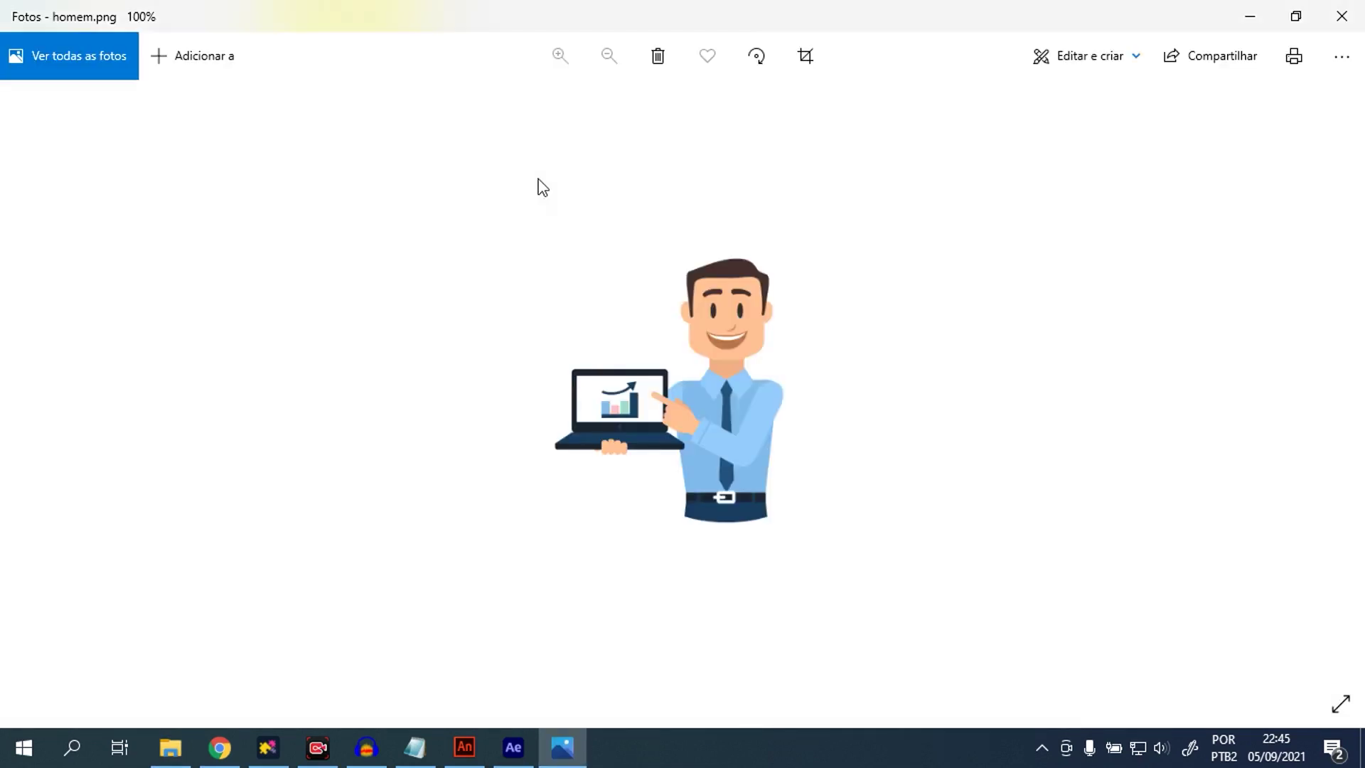
key("Right")
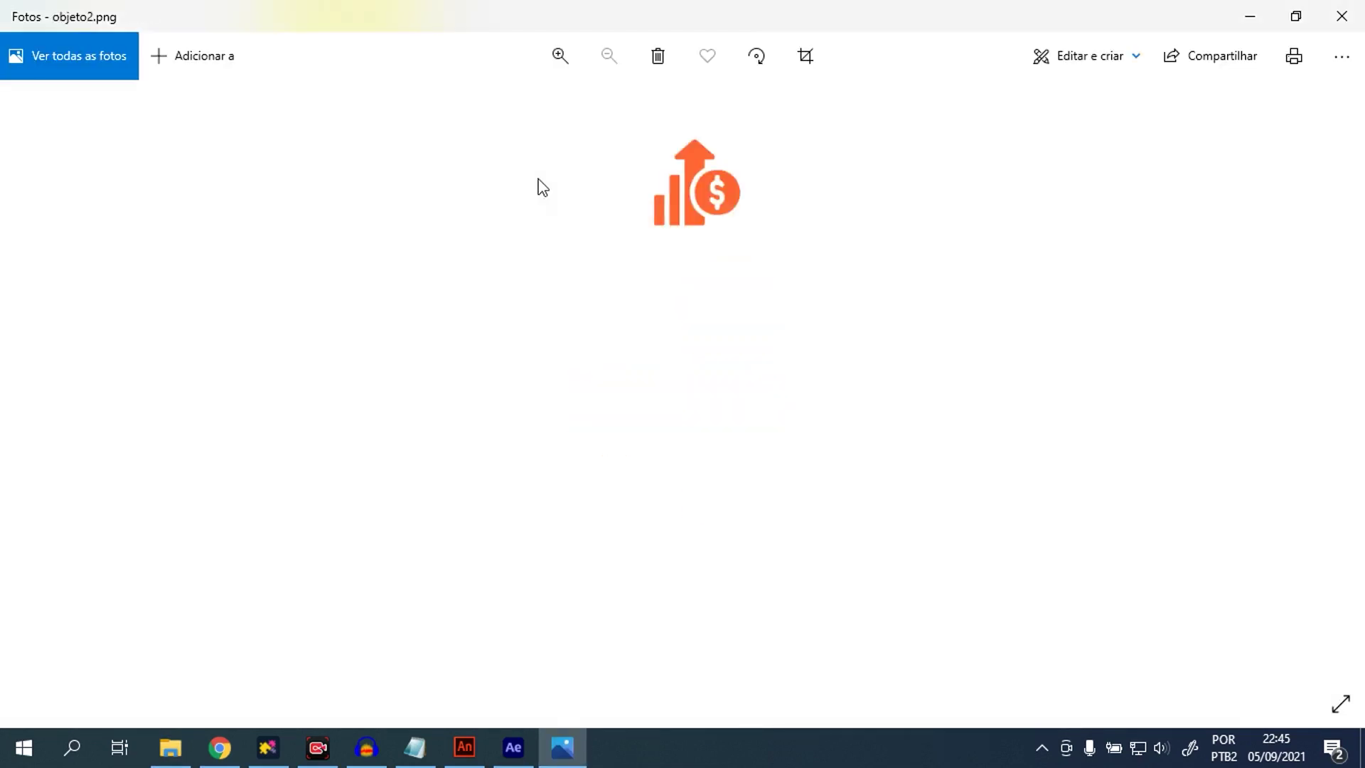
key("Right")
key("Right")
key("Right")
key("Right")
key("Right")
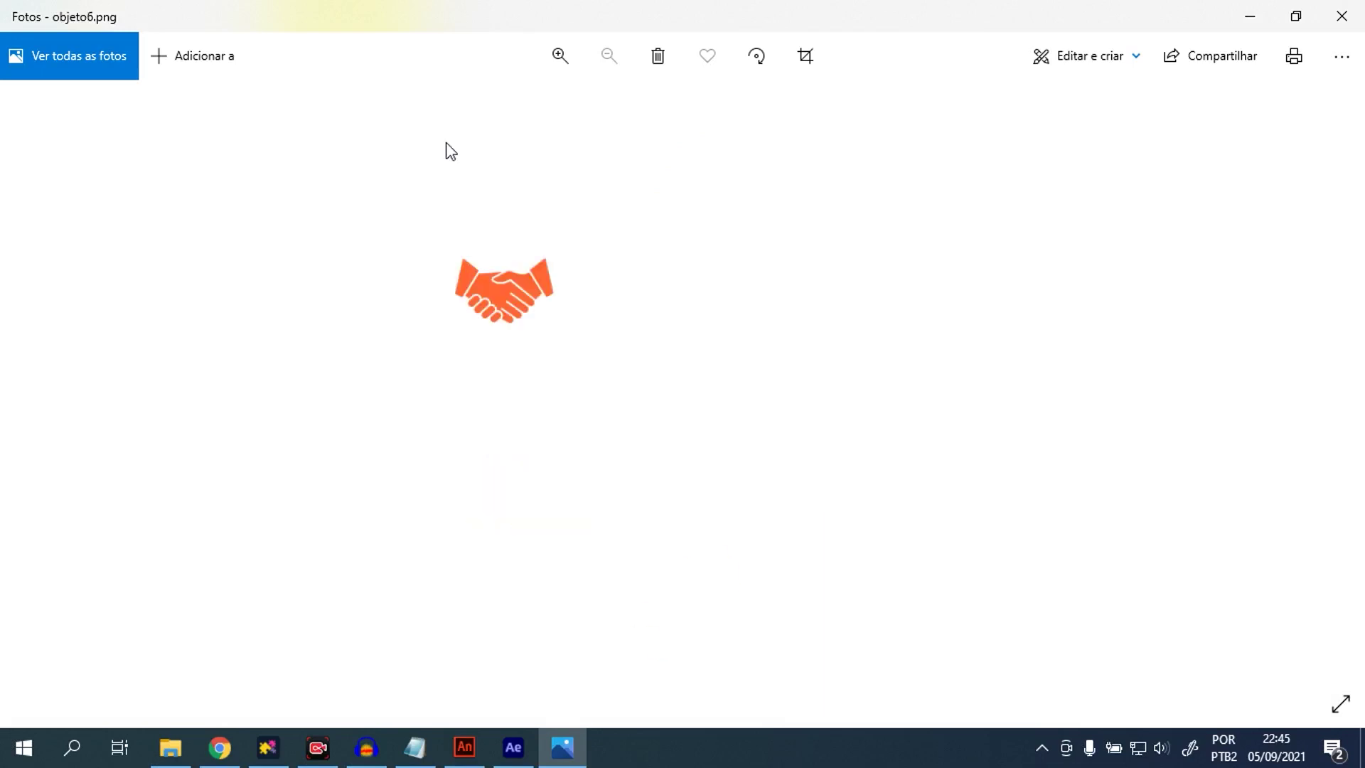
left_click(1341, 16)
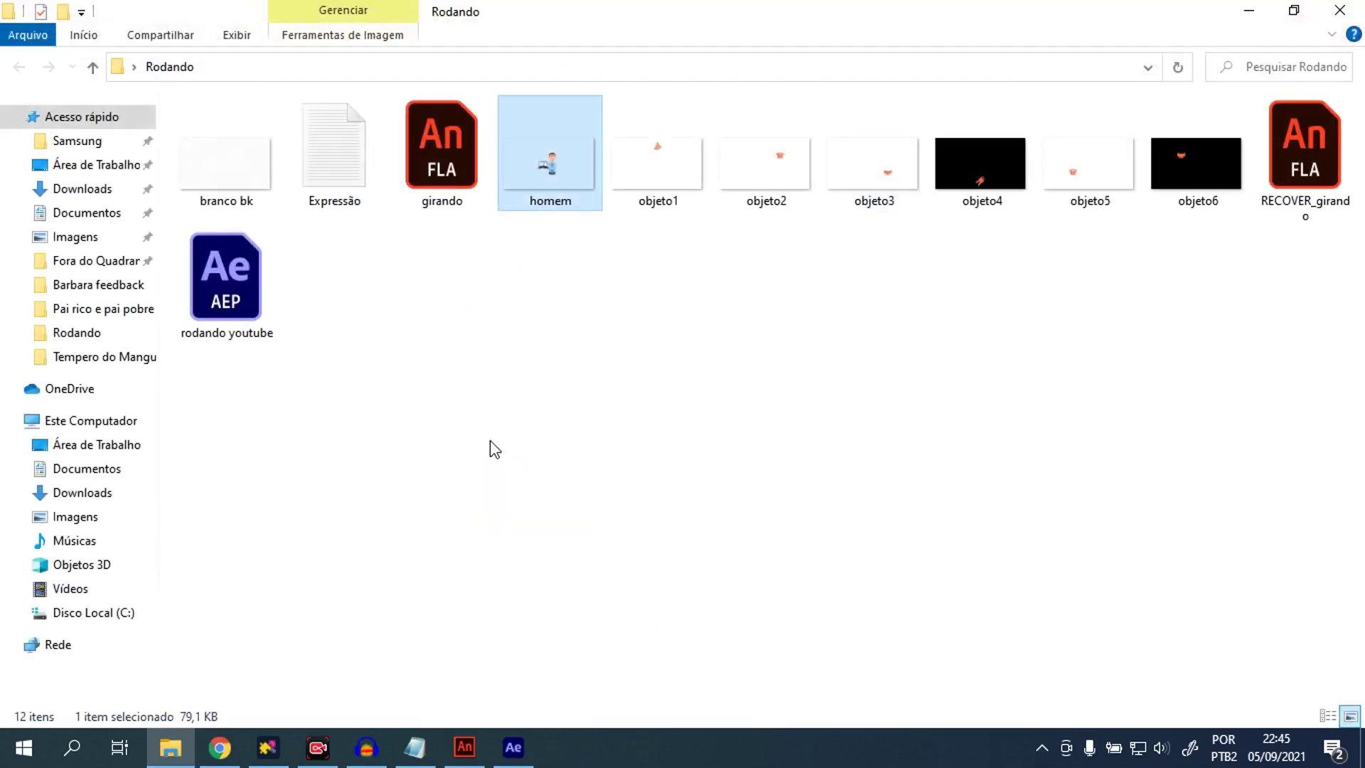
left_click(220, 747)
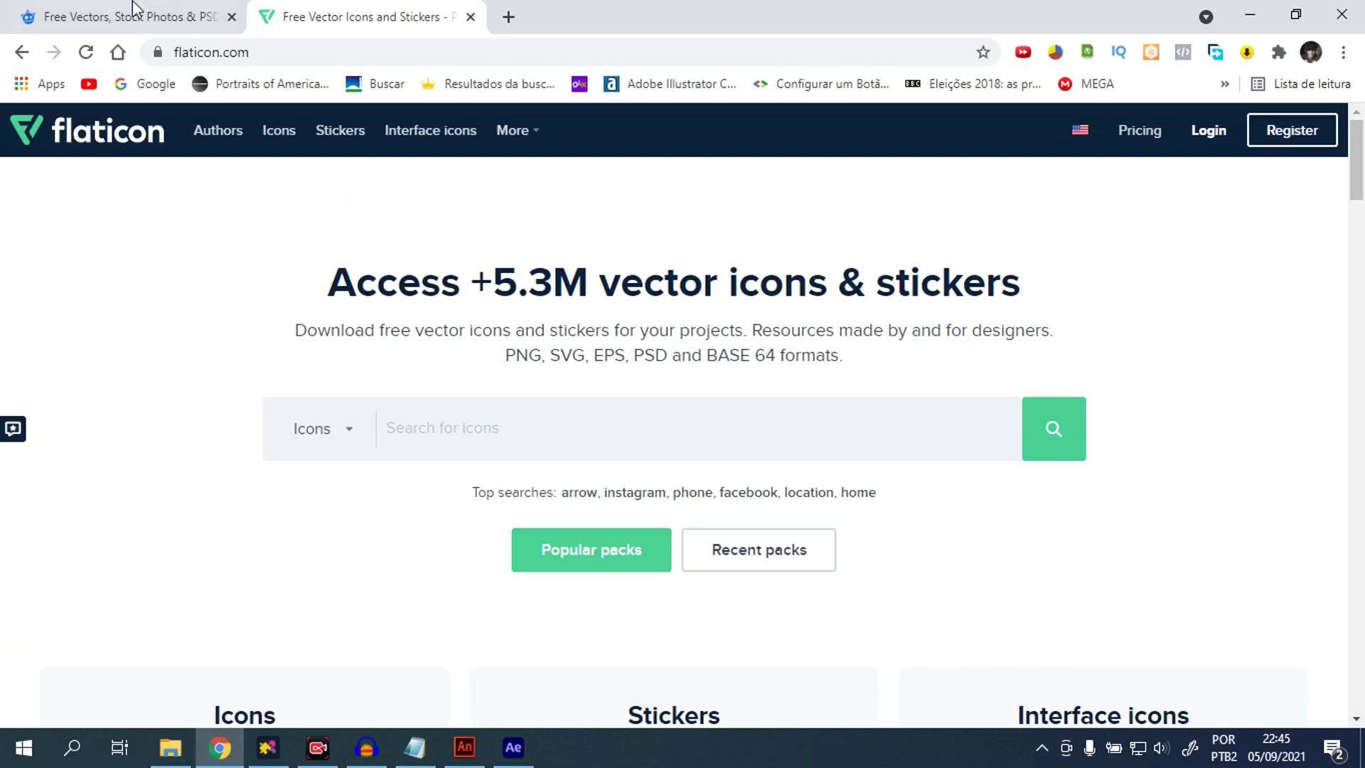
- Look over the other Chrome tabs, then switch to girando.fla in Animate
left_click(132, 10)
left_click(345, 16)
left_click(465, 748)
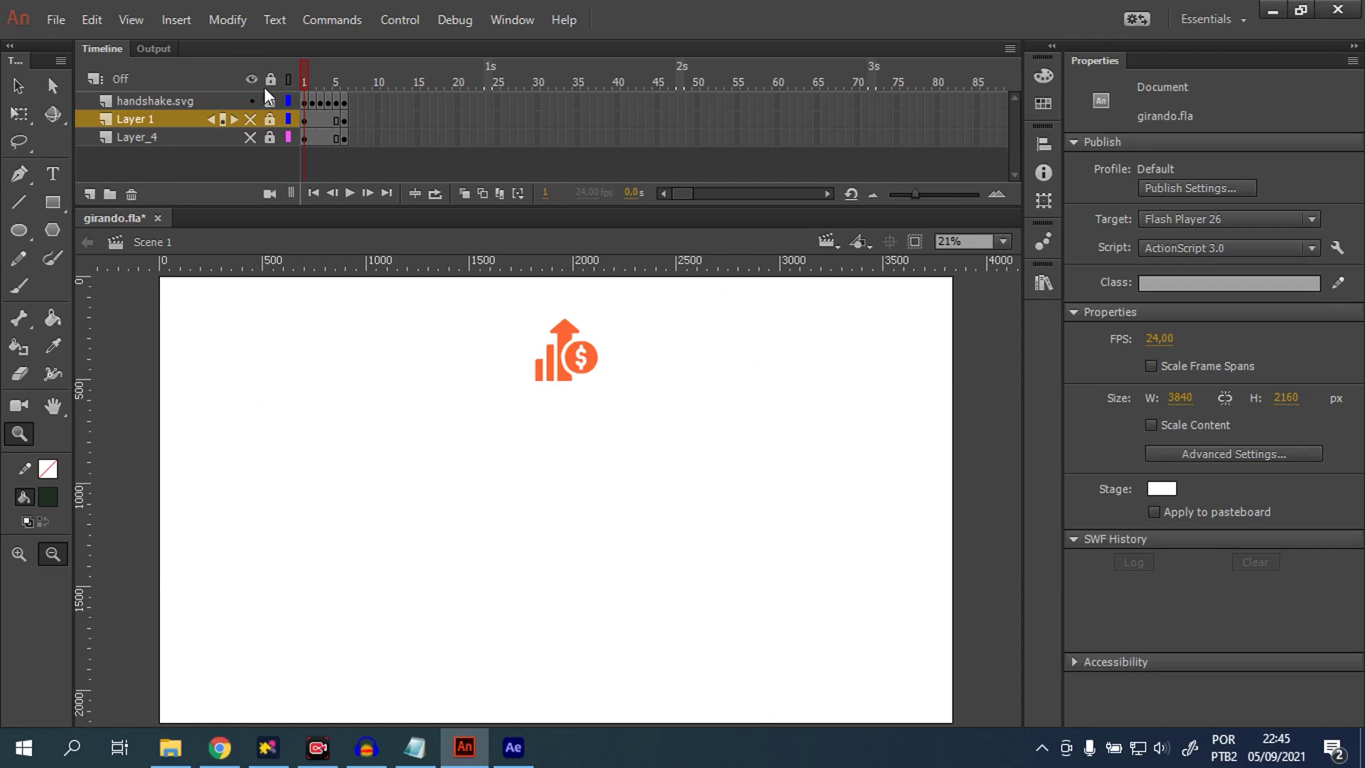
- Show the man and circle layers, scrub frames 3–4, and loop-play the icon frames
left_click(250, 120)
left_click(250, 137)
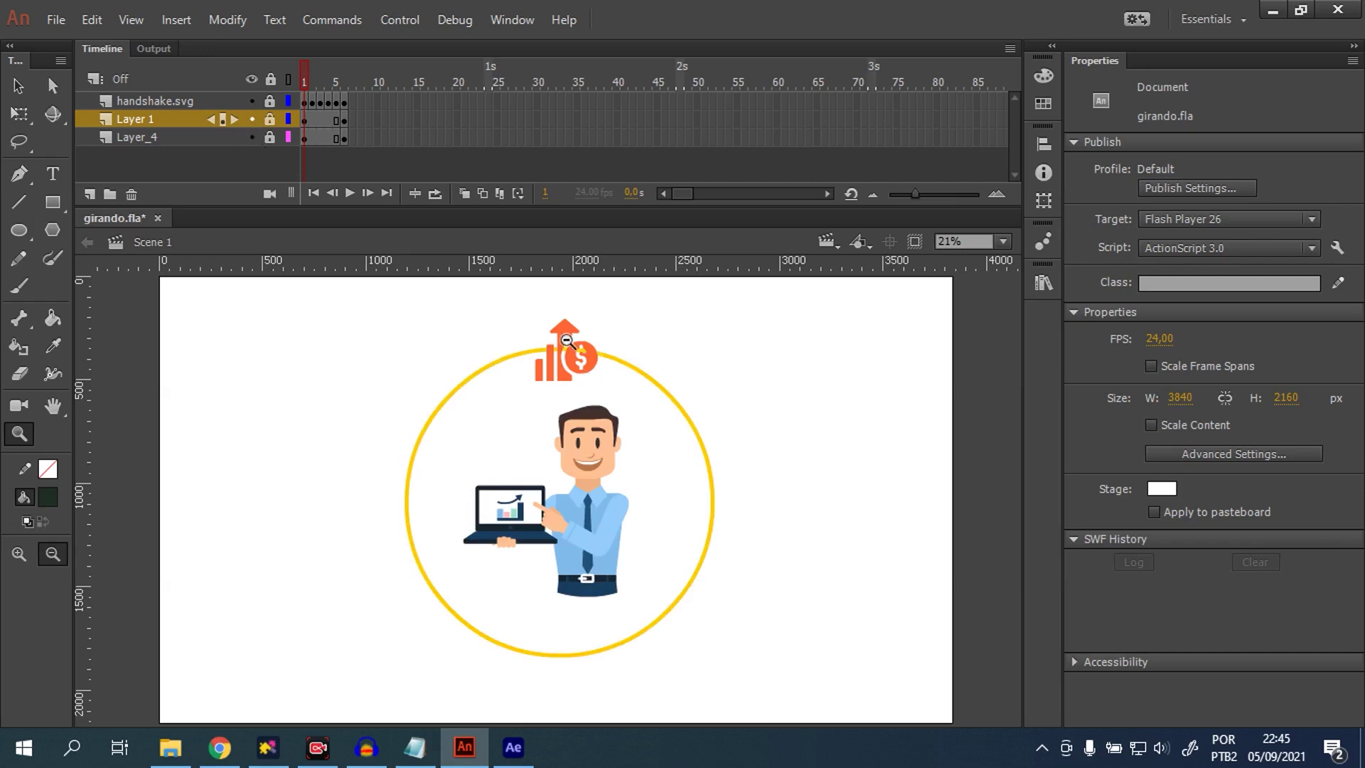
left_click_drag(311, 71, 320, 71)
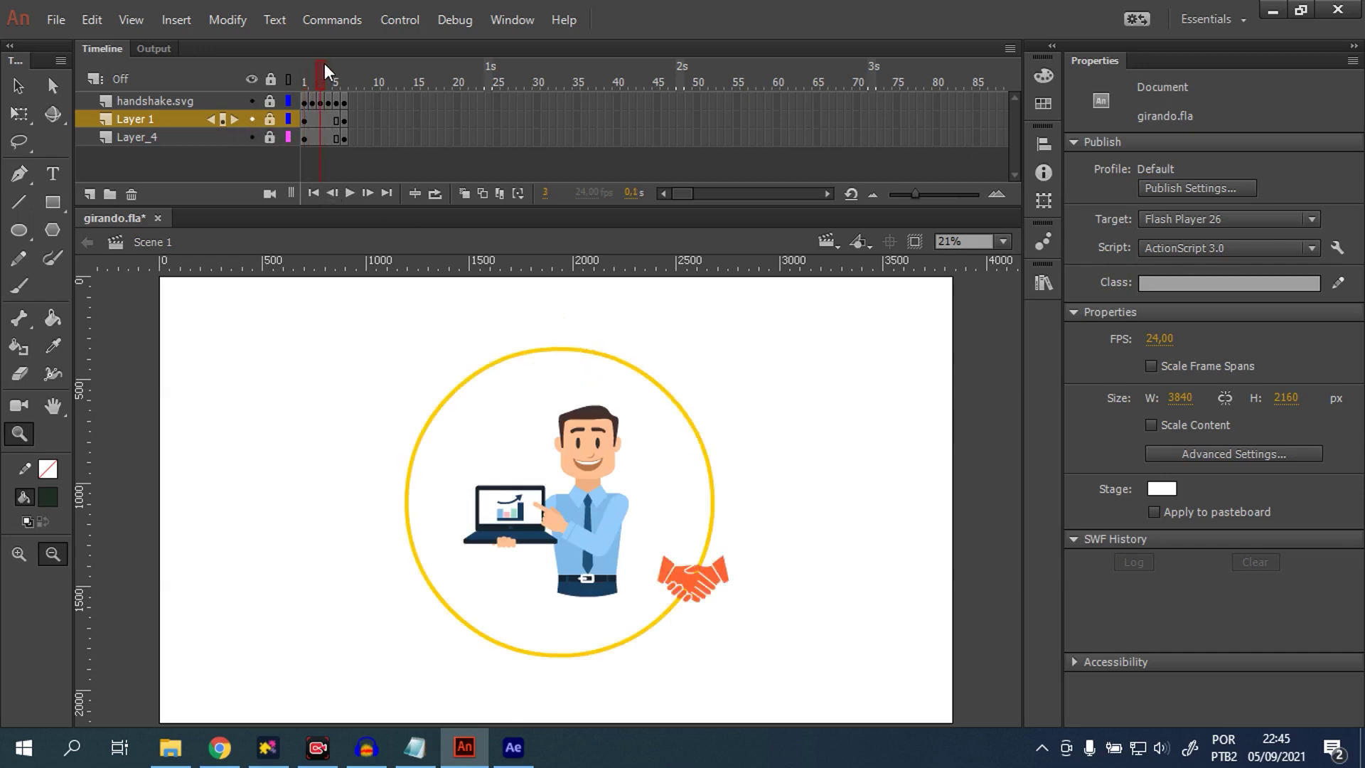
left_click_drag(326, 71, 336, 71)
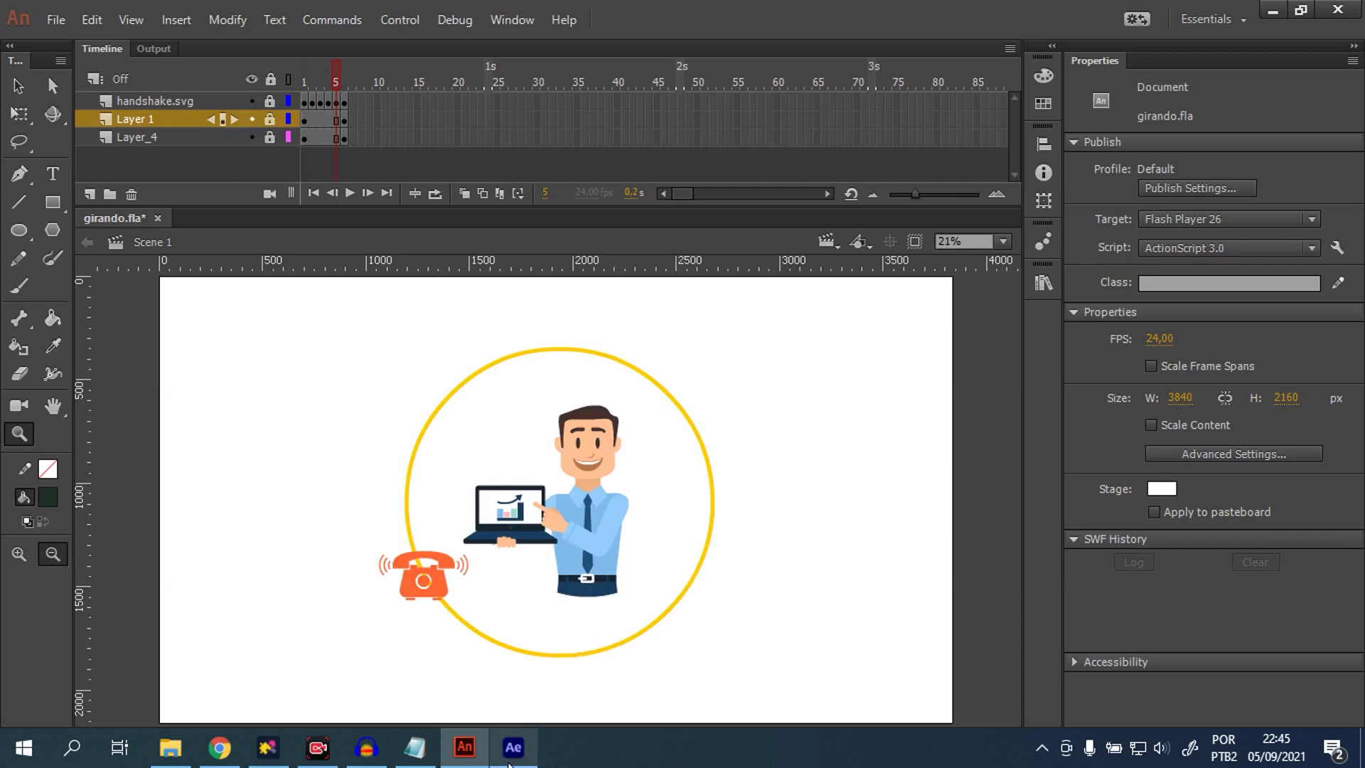
left_click(512, 746)
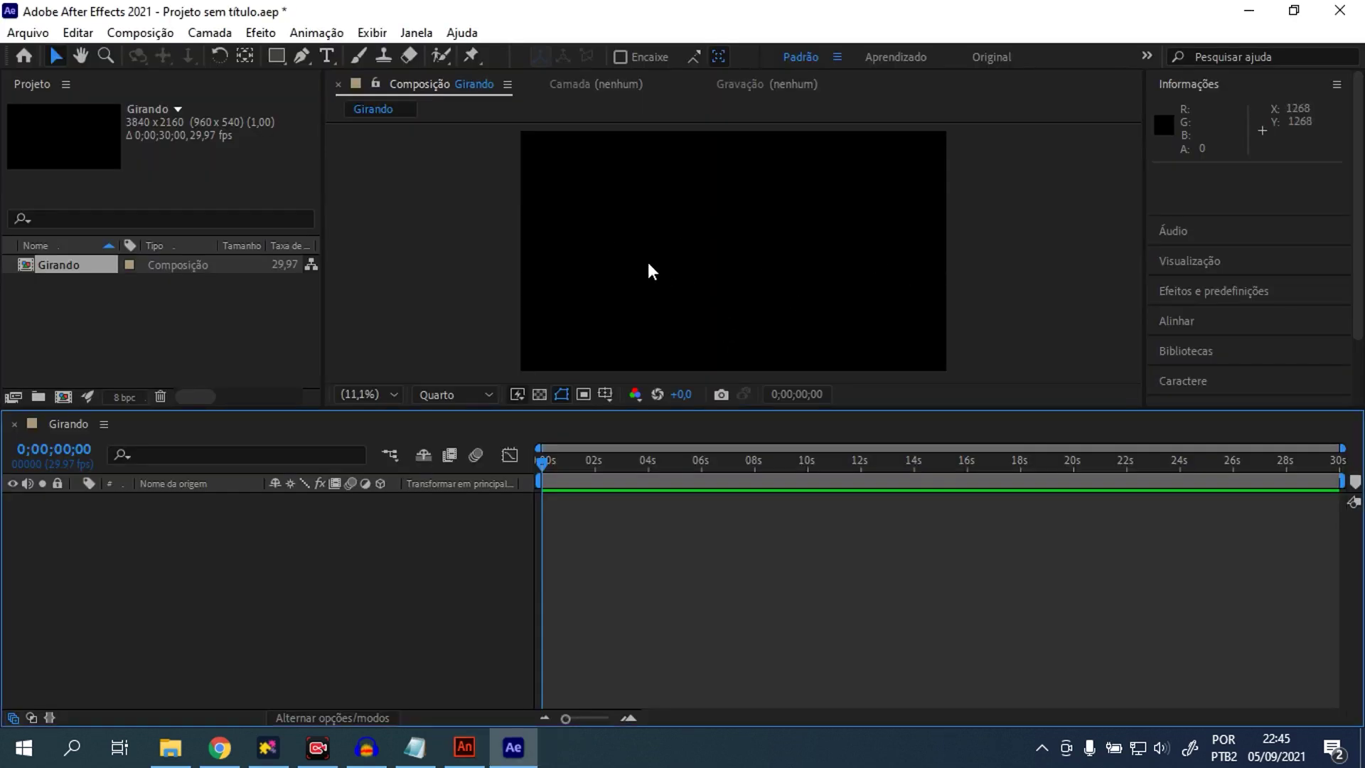
left_click(465, 746)
key("Return")
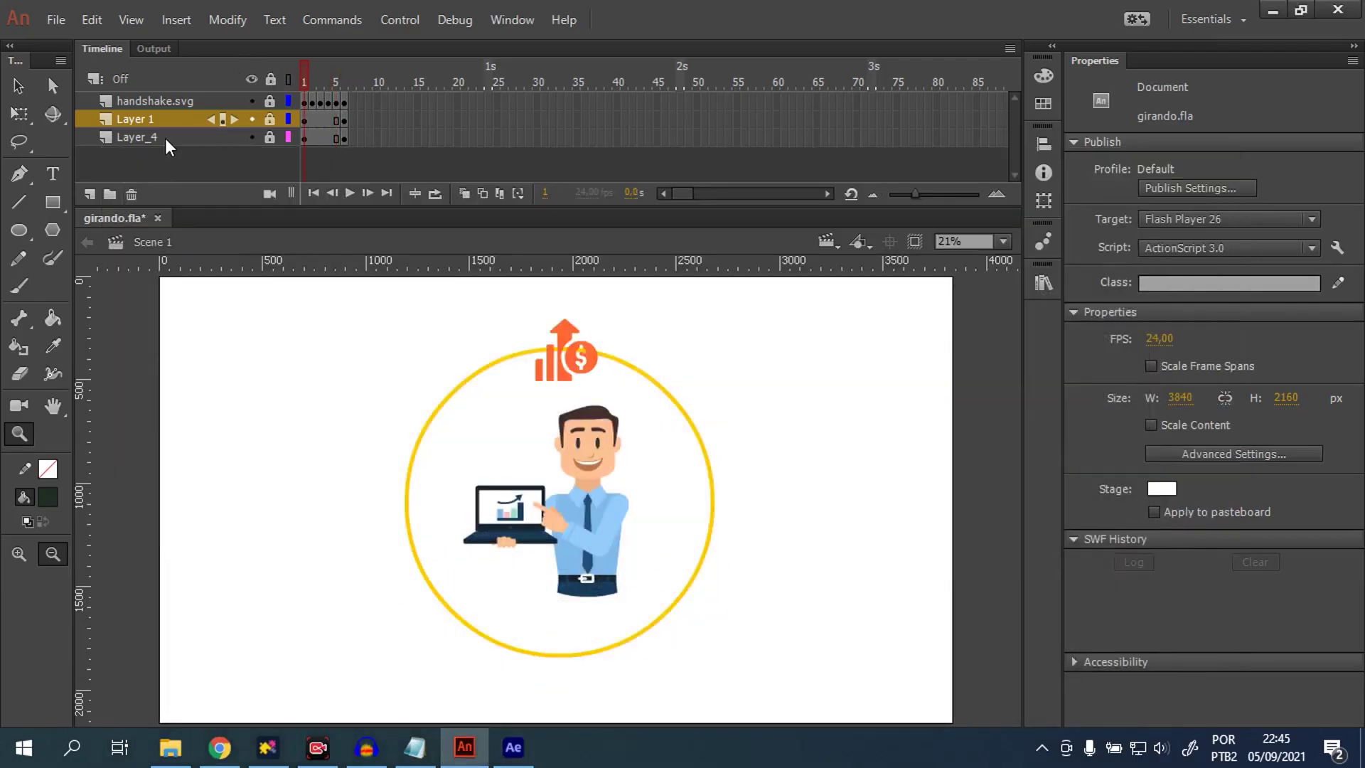
- Use multiple-frame editing across frames 1–6 to see all icons around the circle
left_click_drag(313, 75, 363, 79)
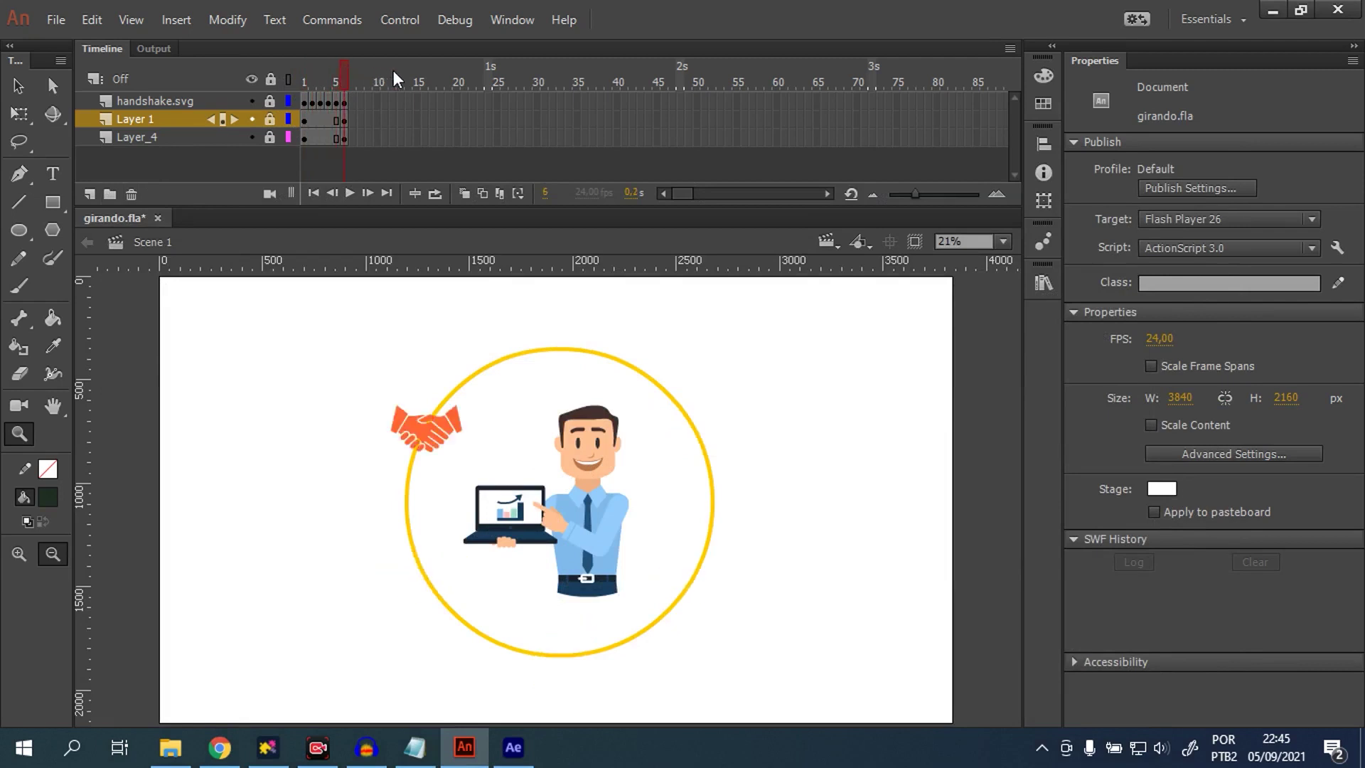
left_click(304, 79)
left_click(499, 194)
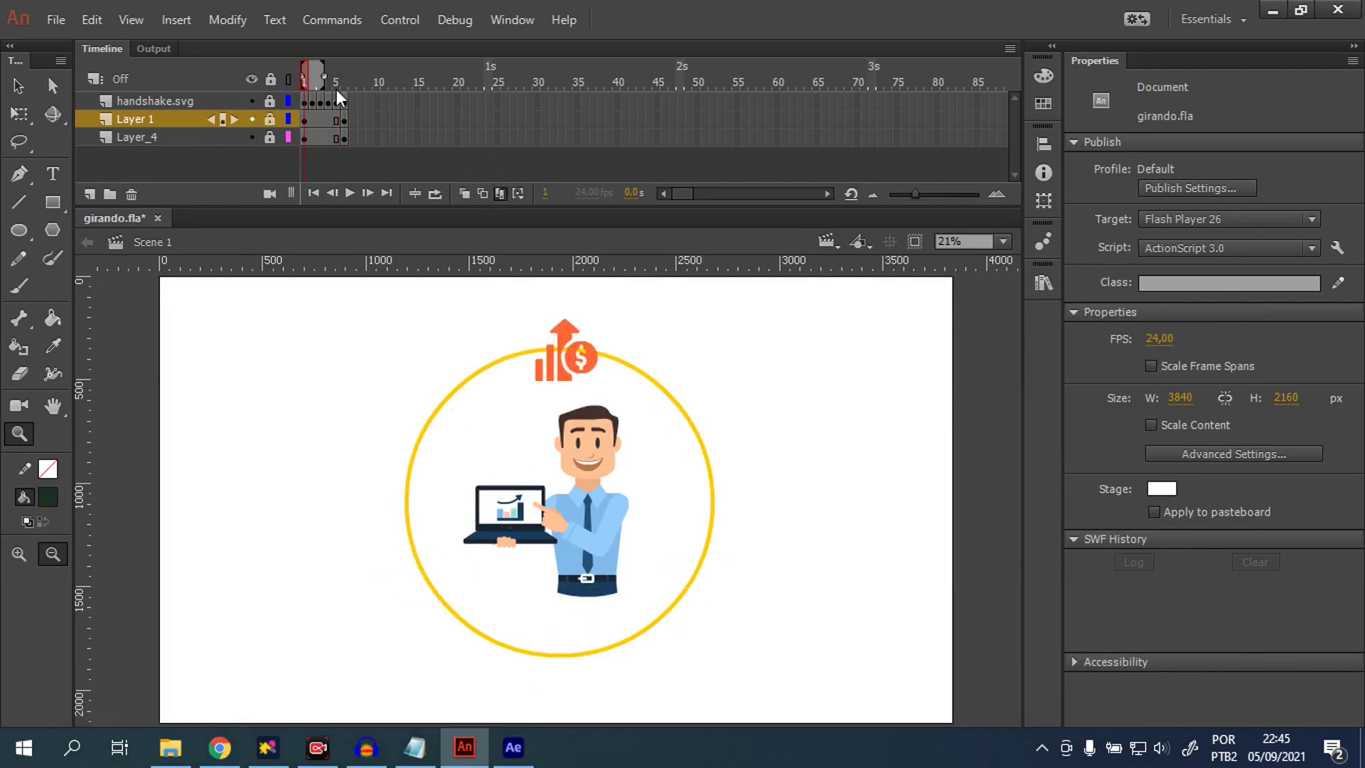
left_click_drag(327, 82, 353, 82)
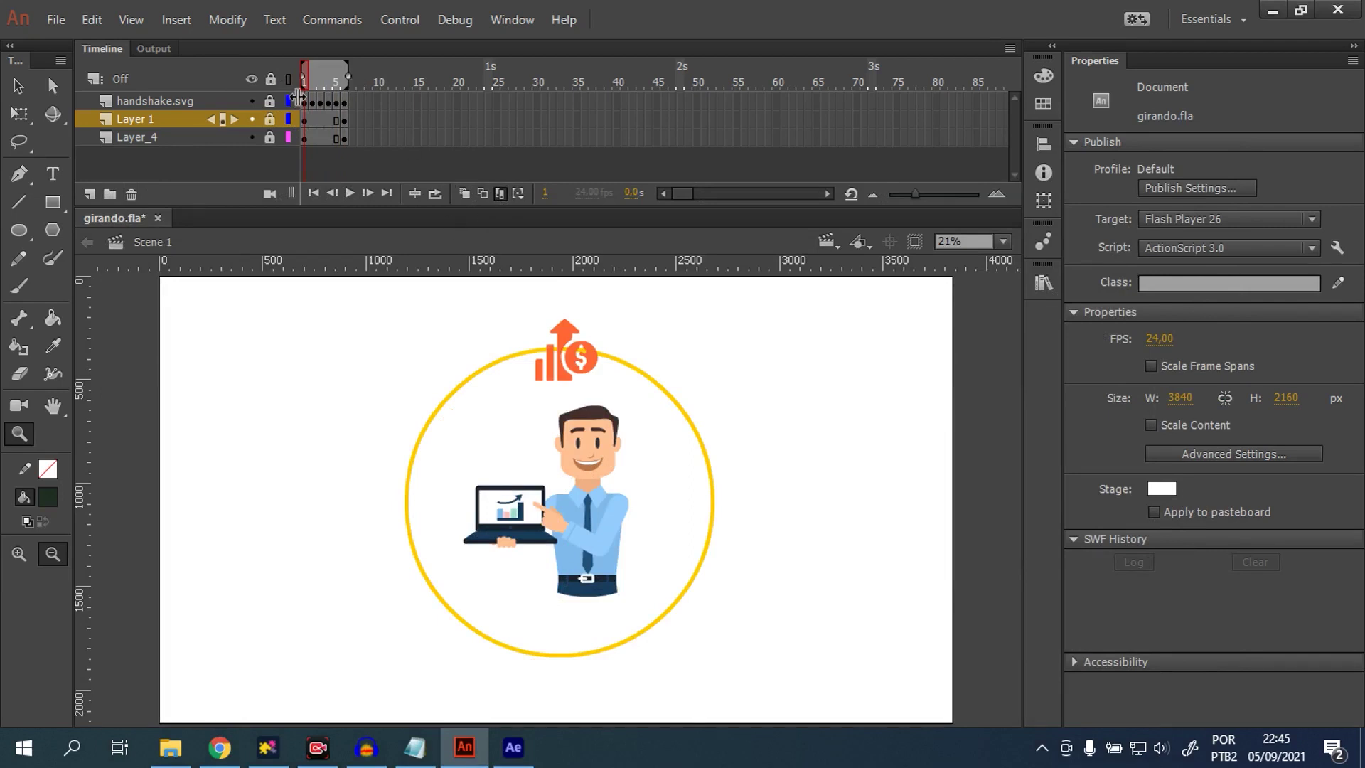
left_click(270, 101)
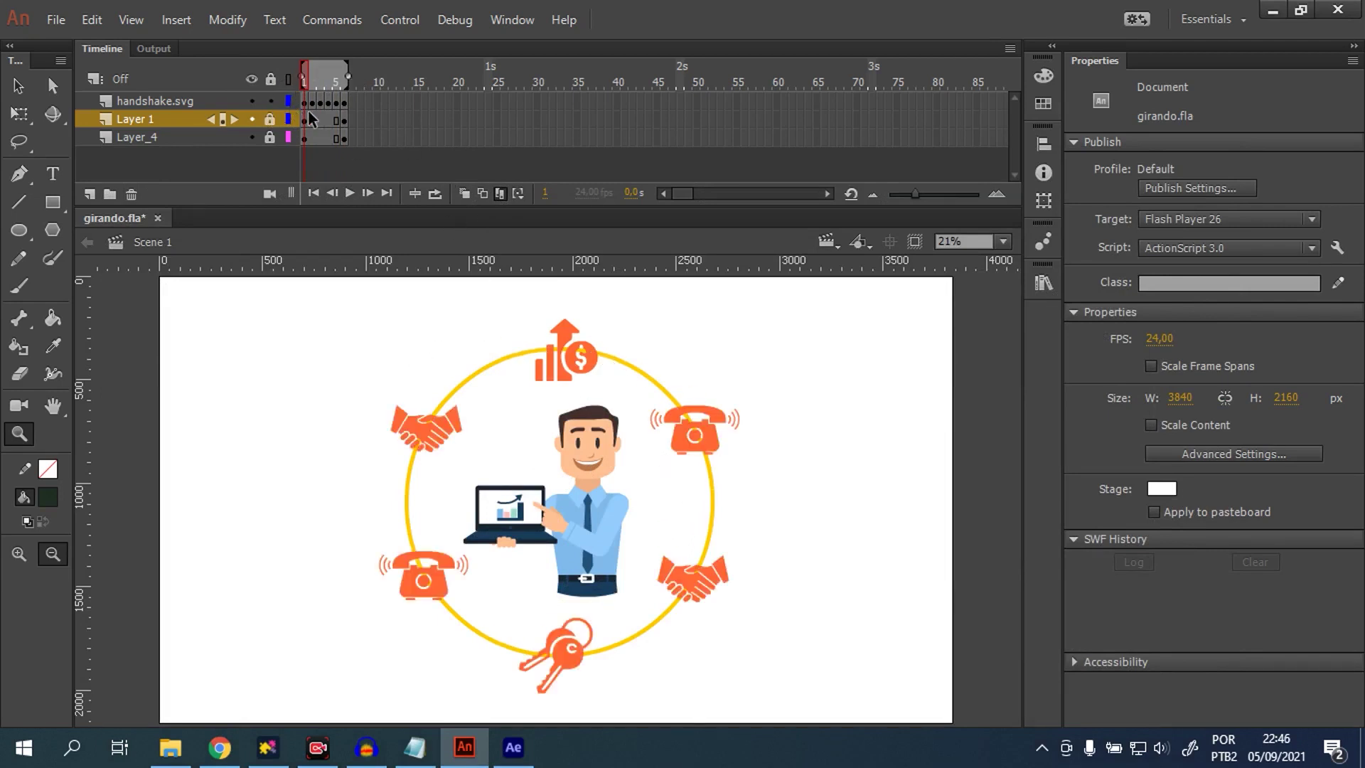
left_click(503, 196)
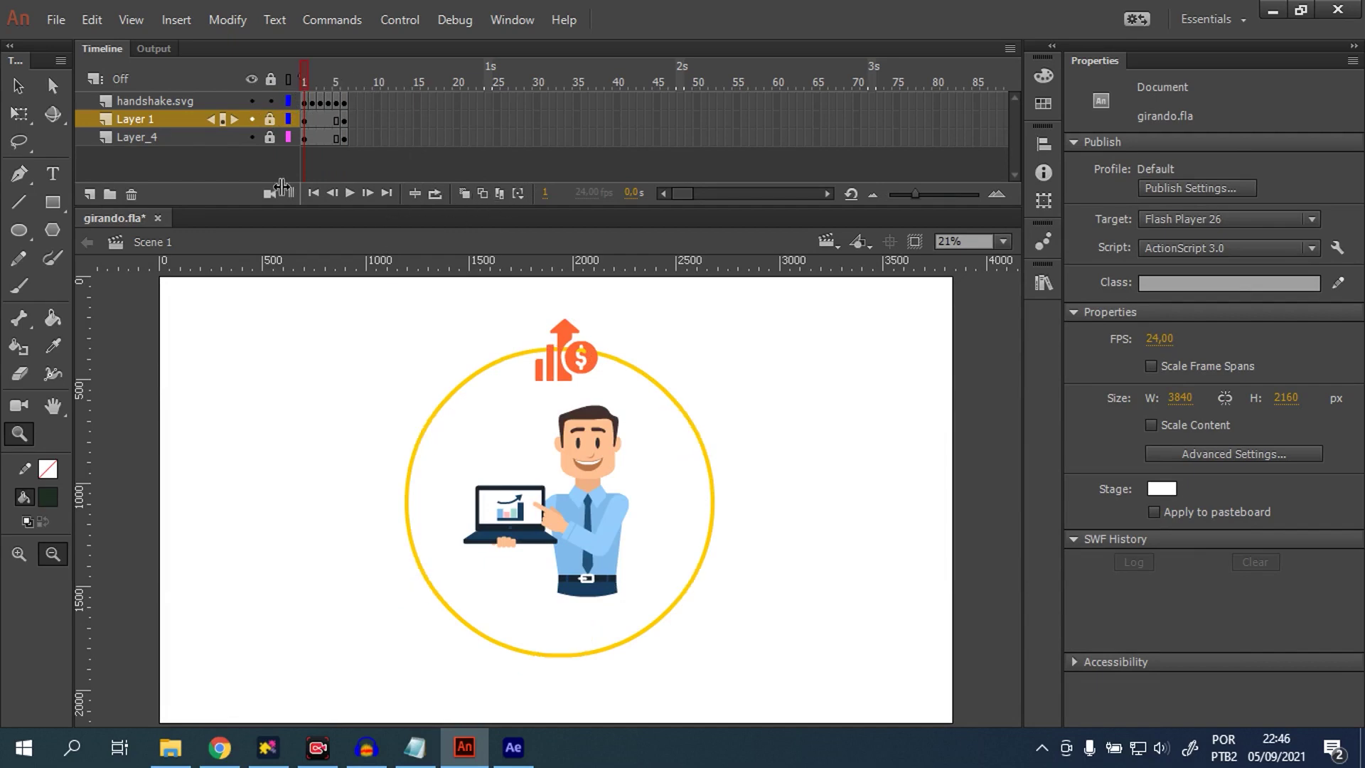
- Hide the man and circle layers again, scrub back to frame 1, and switch to File Explorer
left_click_drag(250, 118, 251, 139)
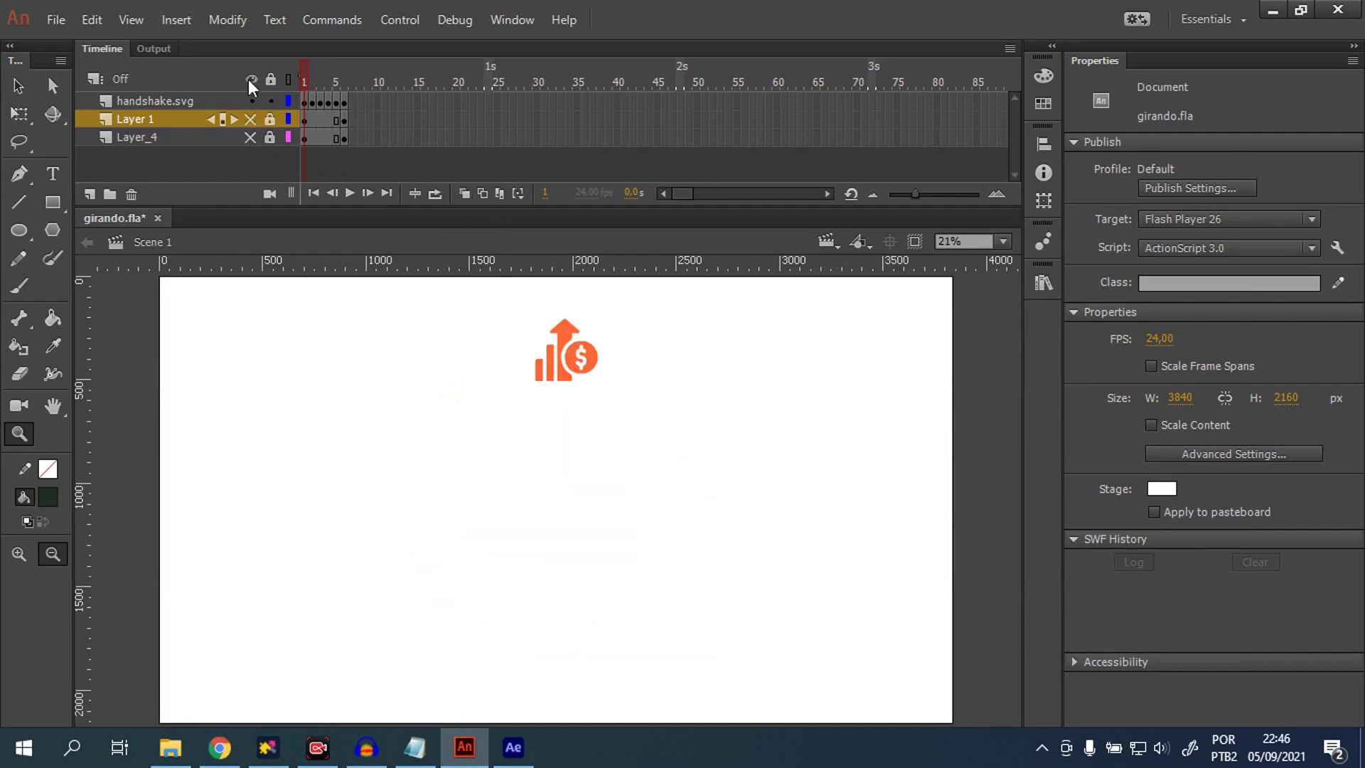
left_click(320, 79)
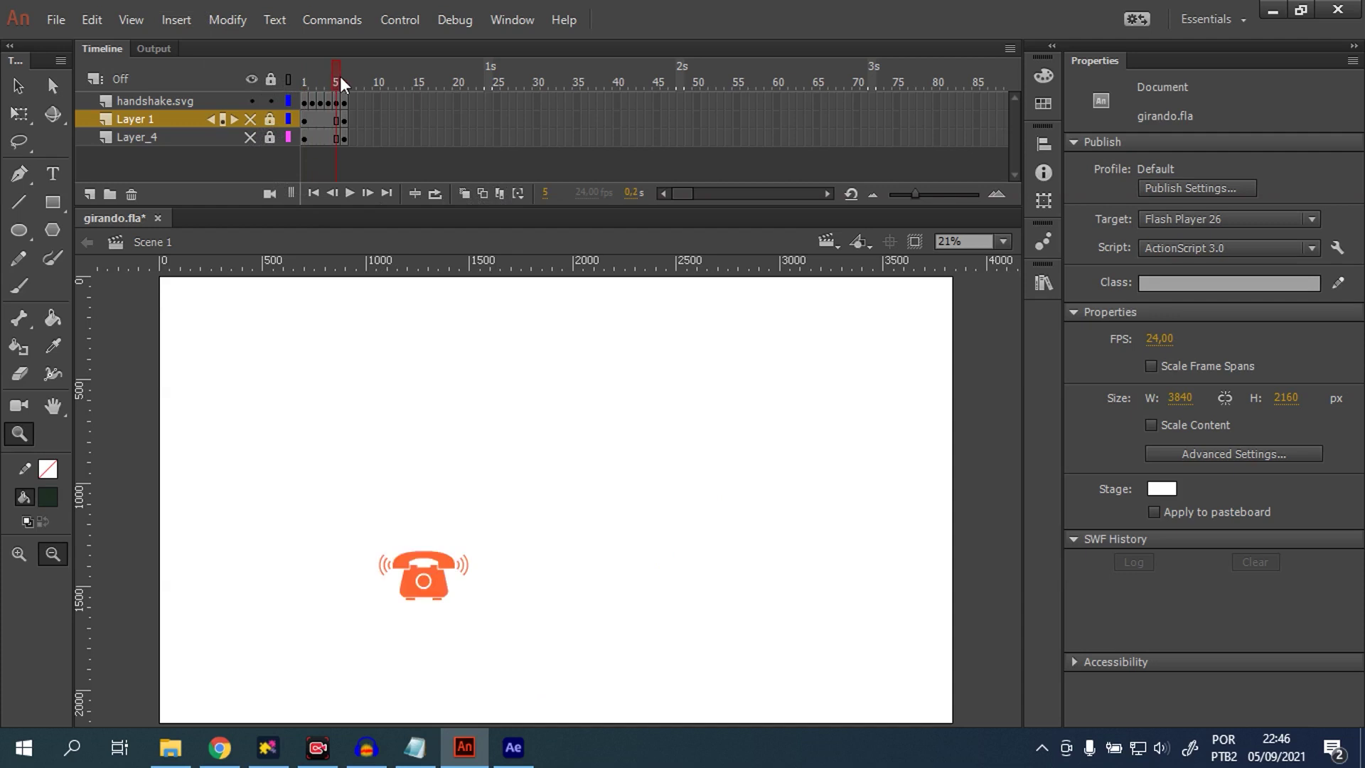
left_click_drag(320, 80, 281, 82)
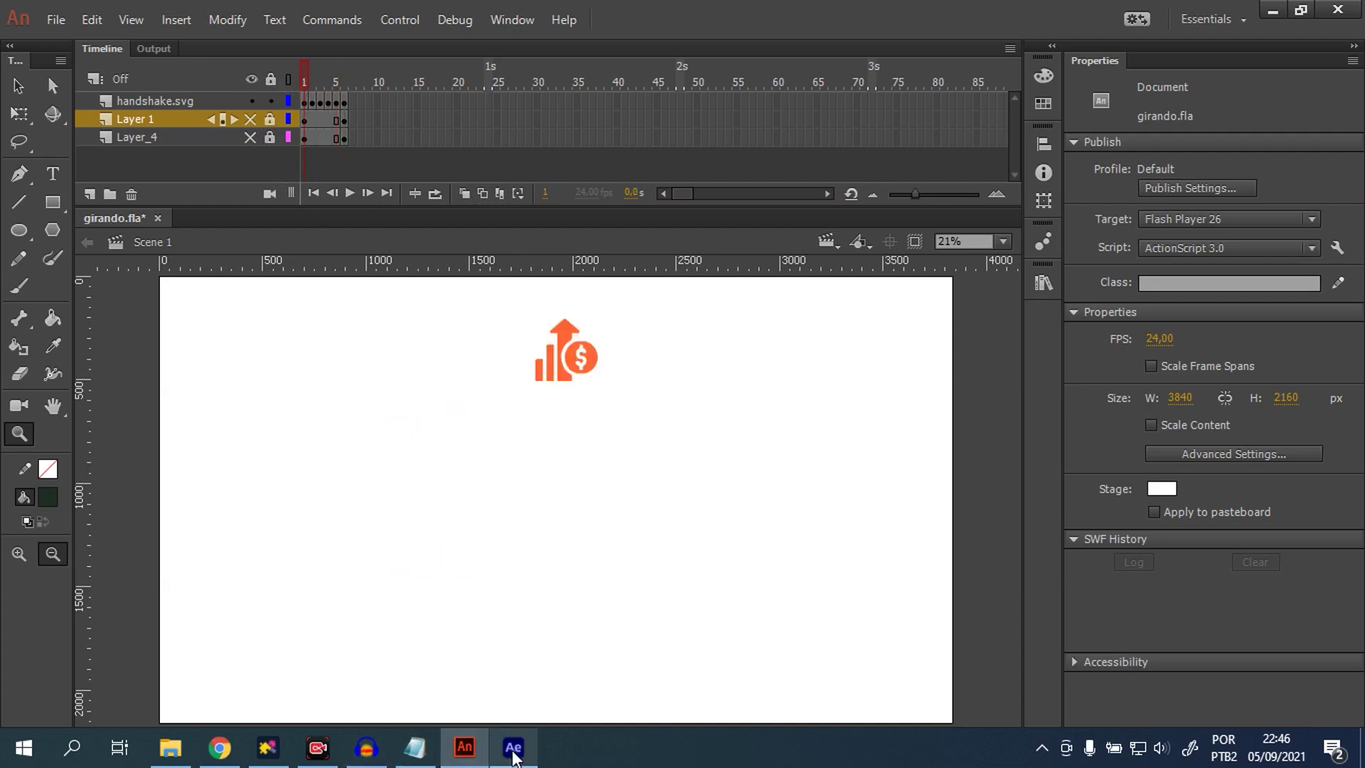
left_click(190, 761)
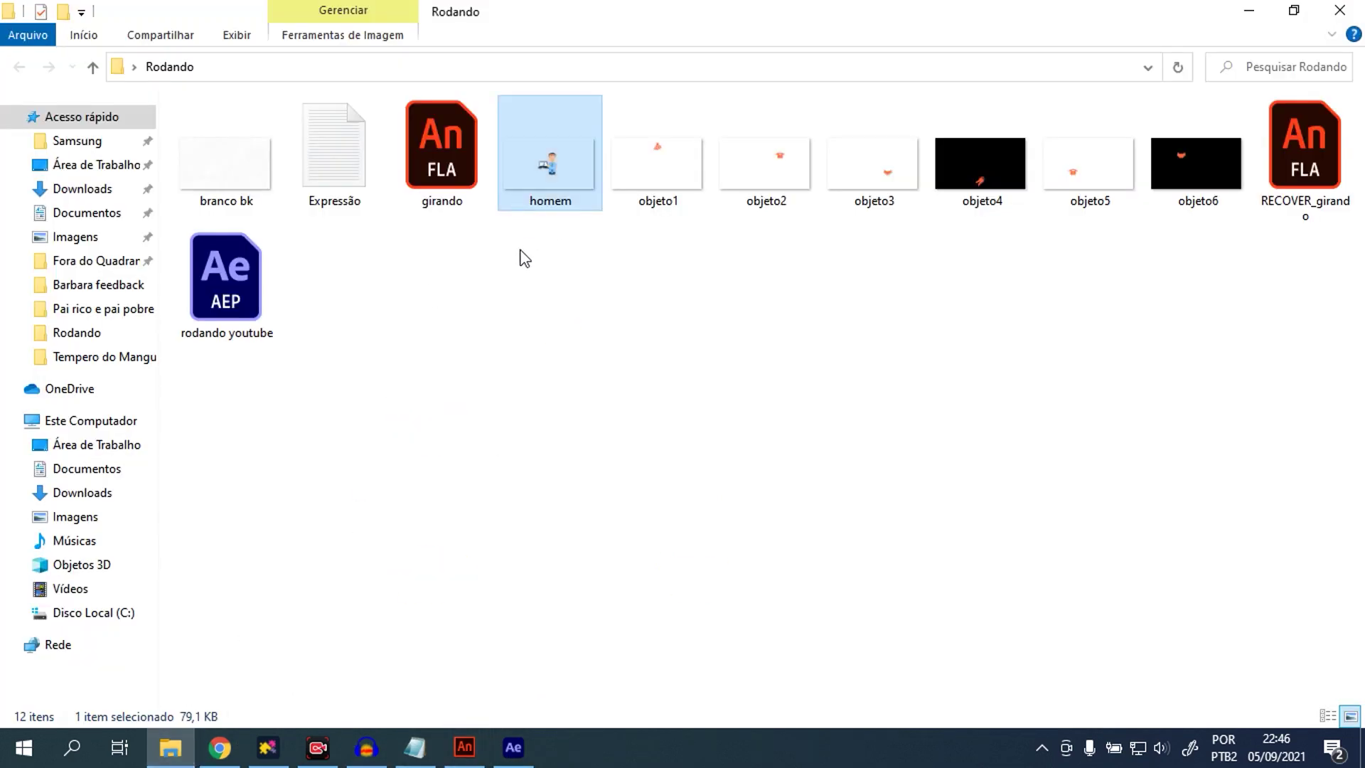
- Select homem and objeto1–objeto6 and drag them over to After Effects
left_click_drag(520, 249, 1187, 176)
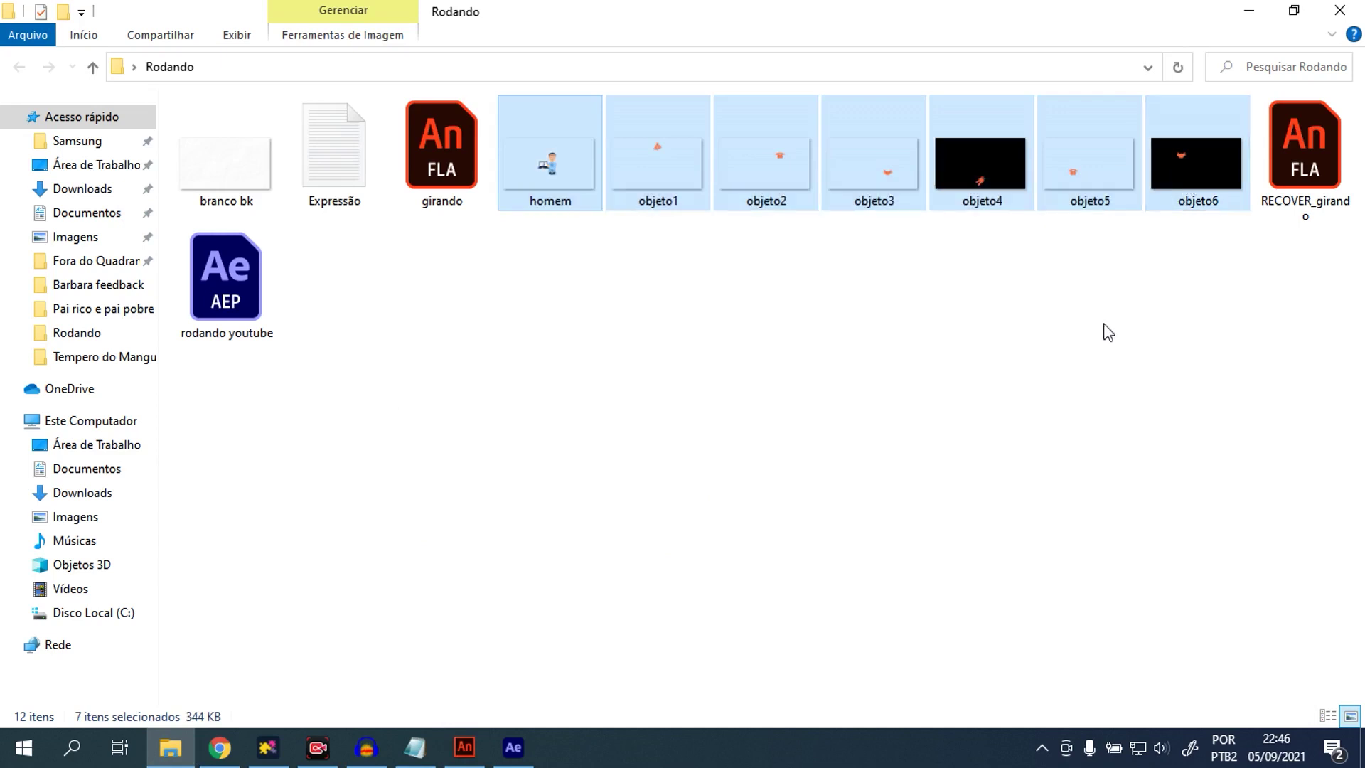
mouse_move(585, 164)
left_mouse_down()
mouse_move(516, 759)
mouse_move(148, 580)
left_mouse_up()
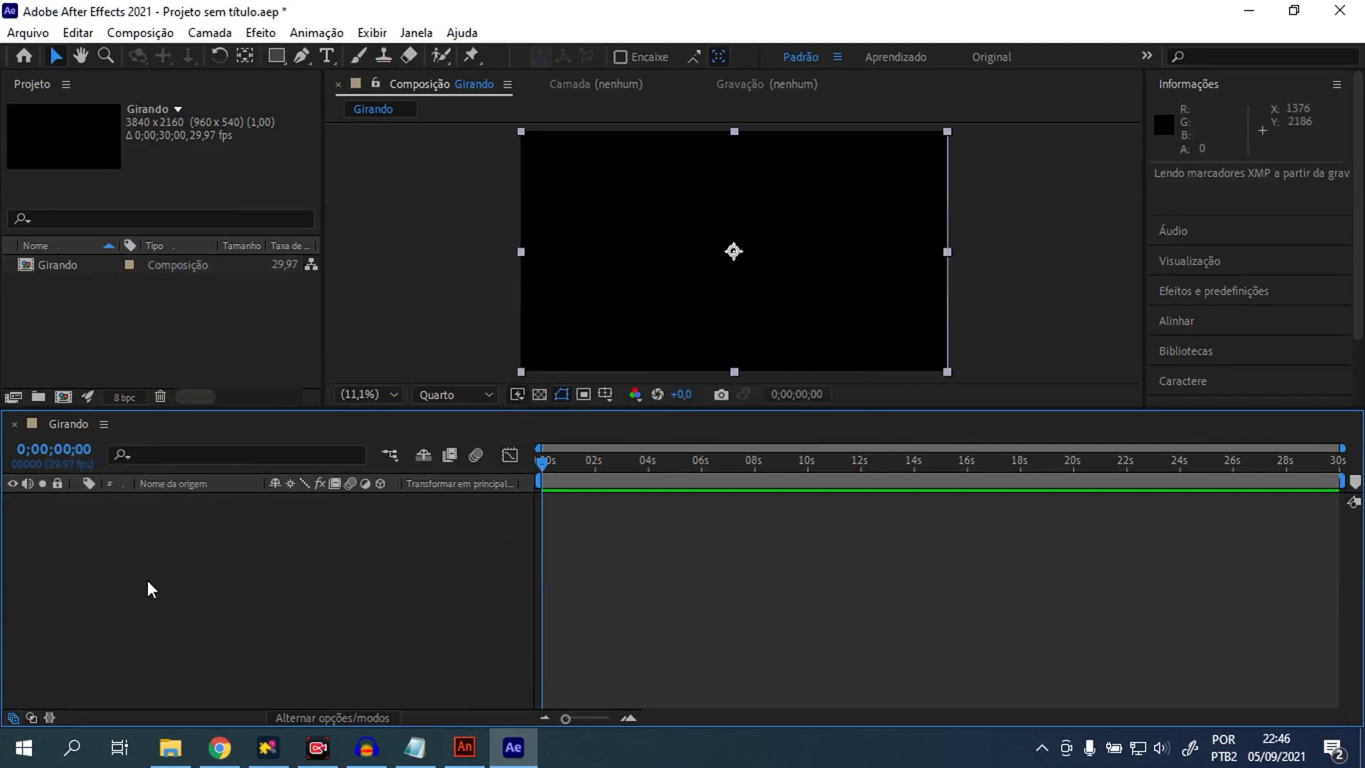
- Add branco bk.png to Girando and move it to the bottom of the layer stack
left_click(171, 747)
mouse_move(263, 171)
left_mouse_down()
mouse_move(369, 355)
mouse_move(172, 642)
left_mouse_up()
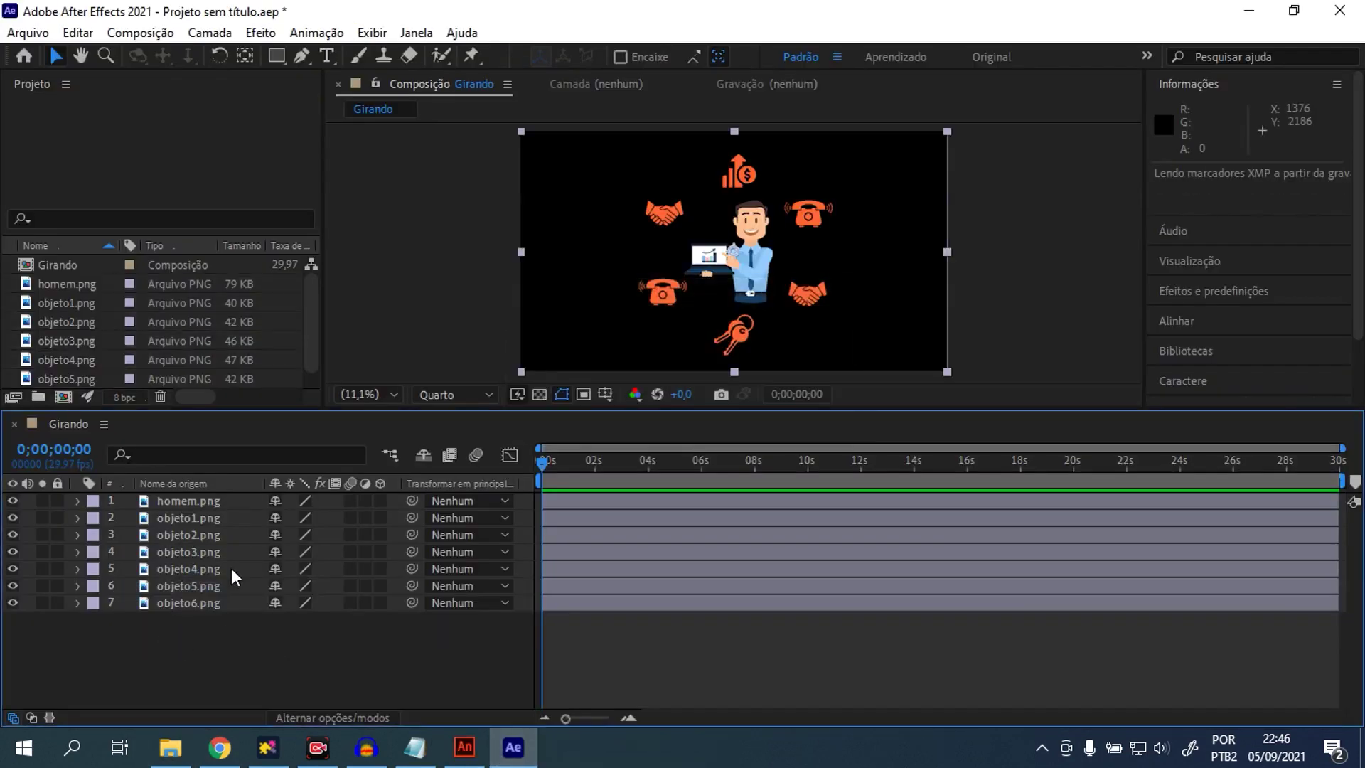
left_click_drag(215, 578, 204, 664)
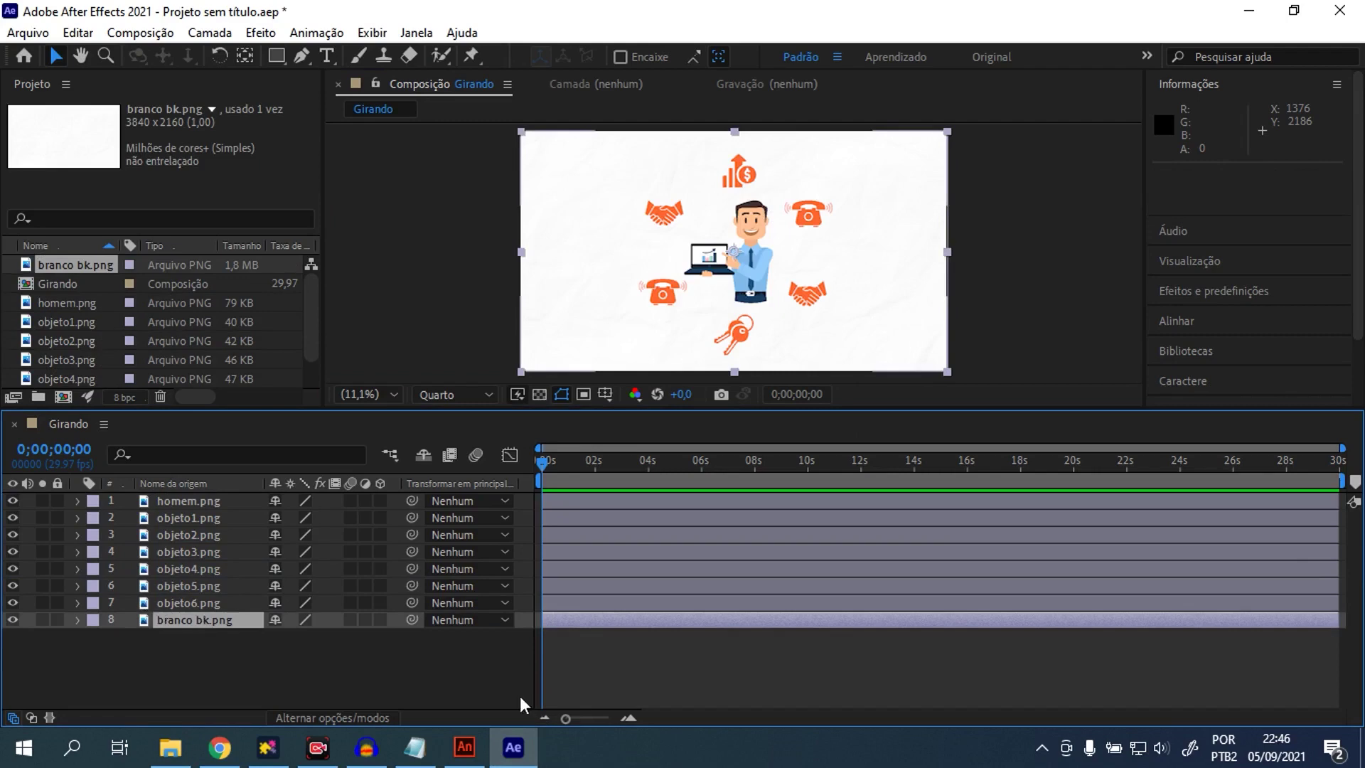
- Add a null object via the timeline's Novo > Objeto nulo menu and expand Nulo 1
right_click(267, 676)
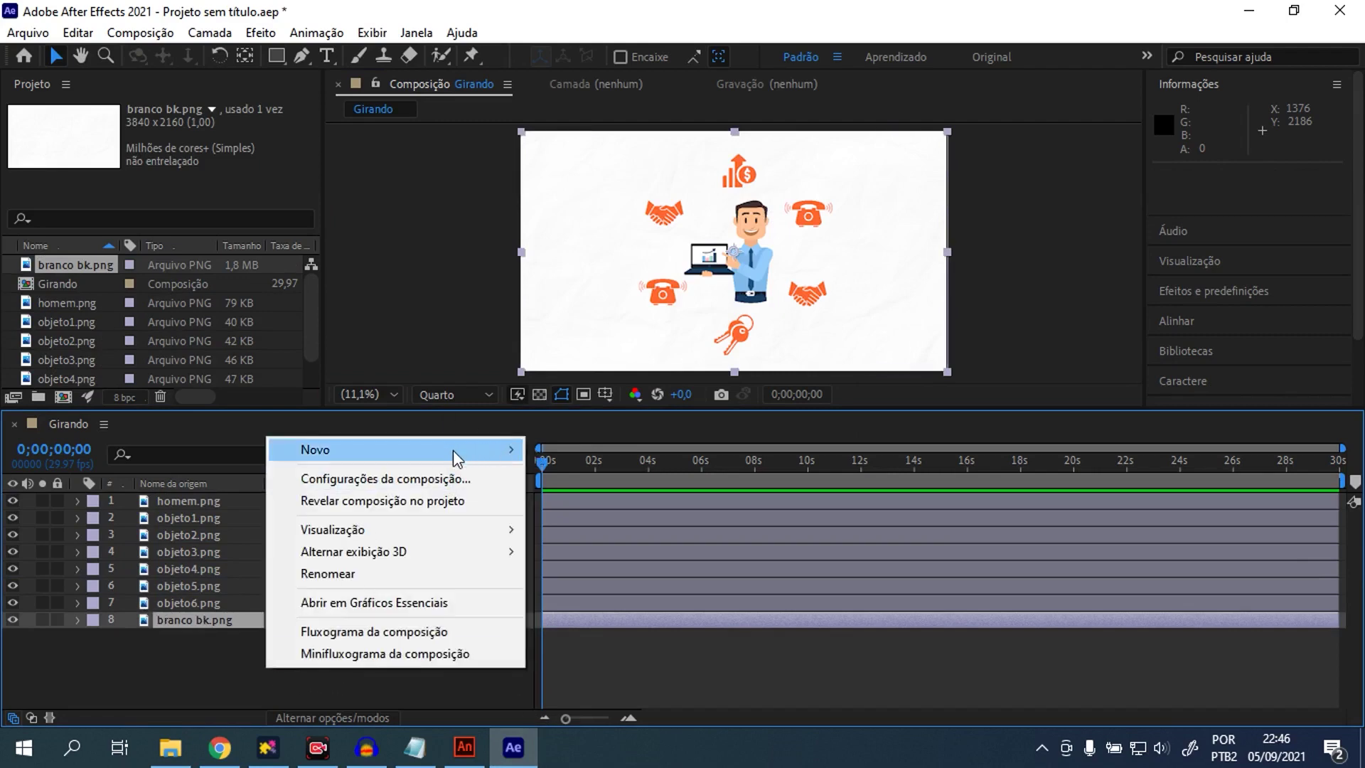
right_click(152, 644)
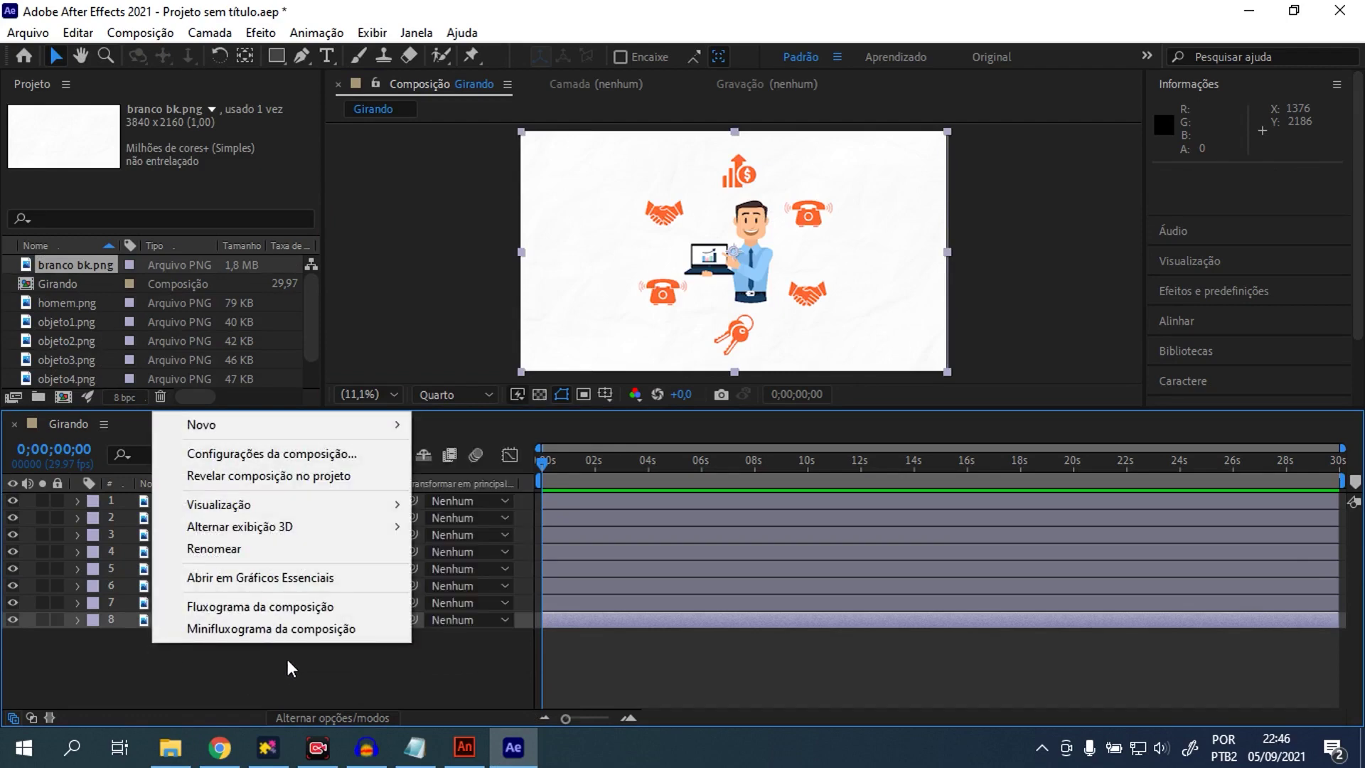
mouse_move(381, 420)
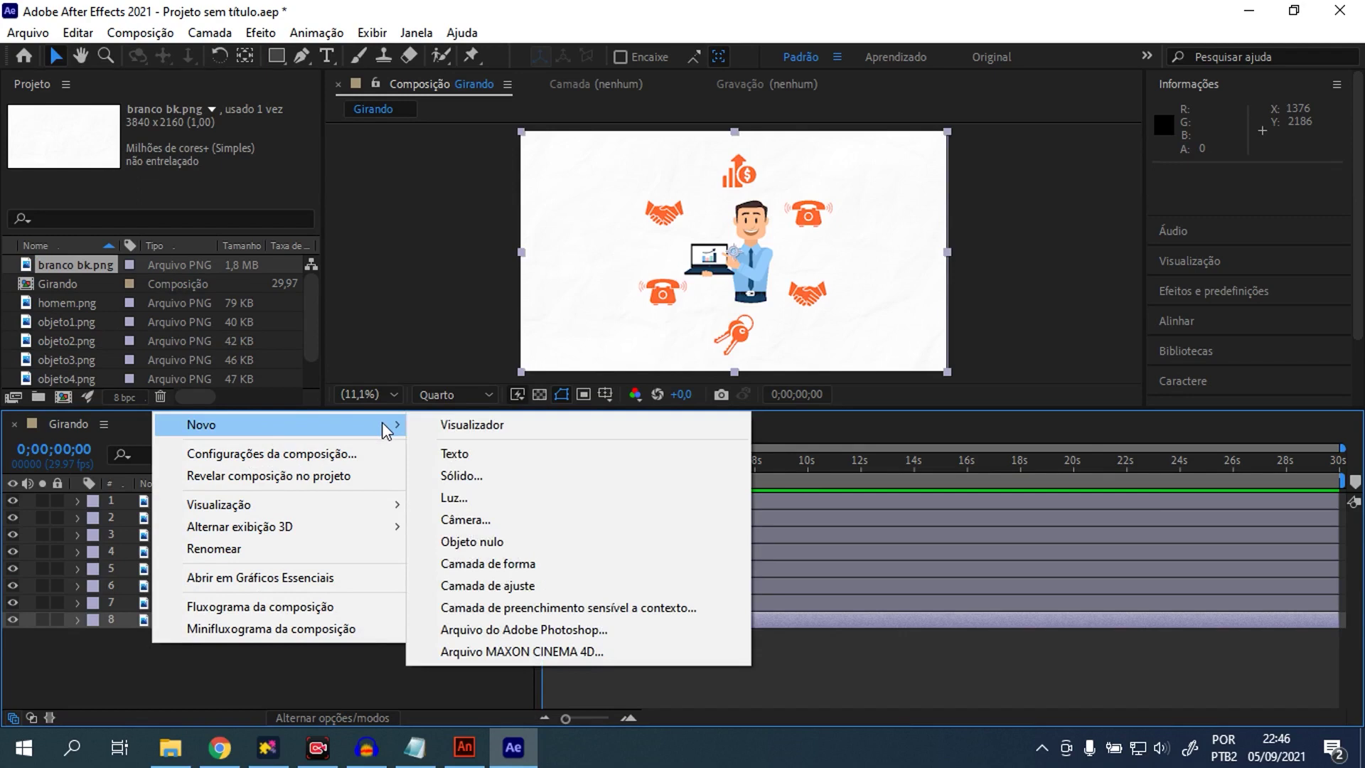
left_click(491, 544)
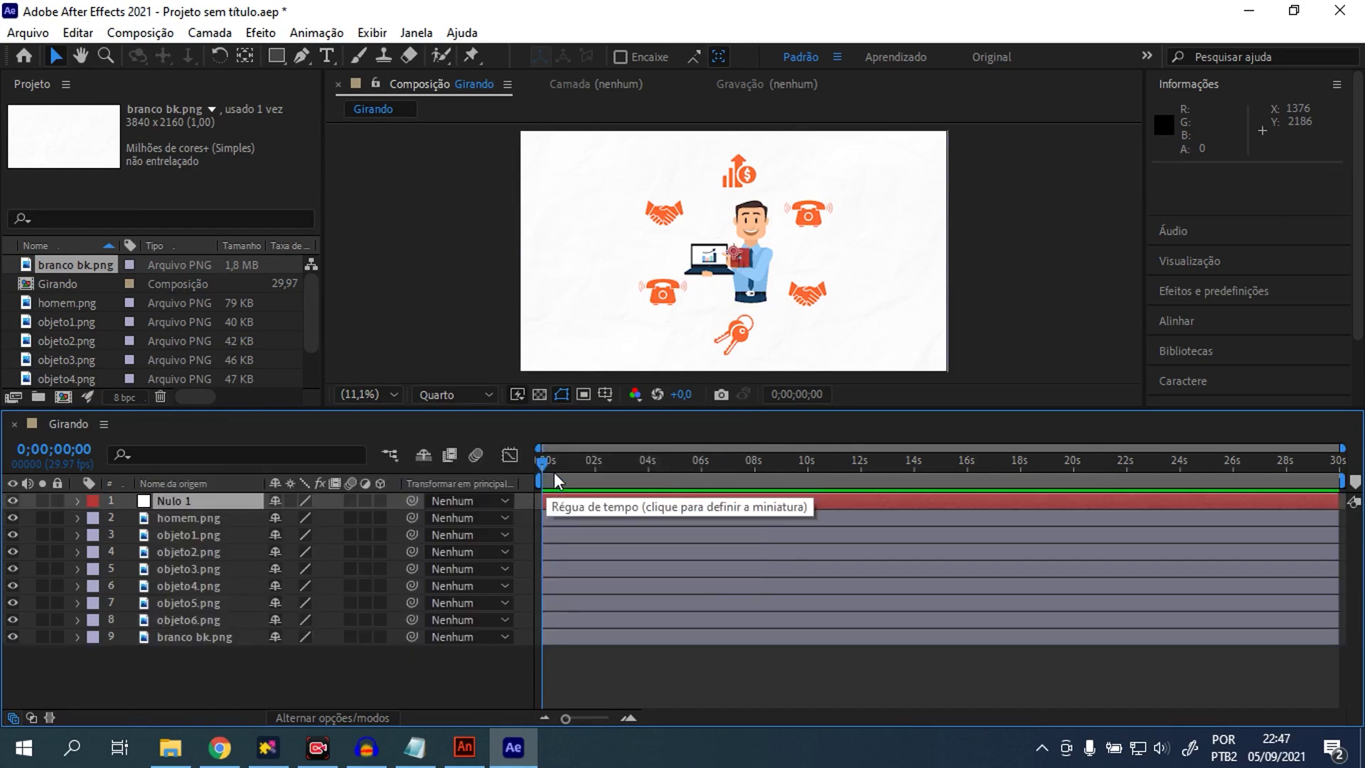
left_click(76, 501)
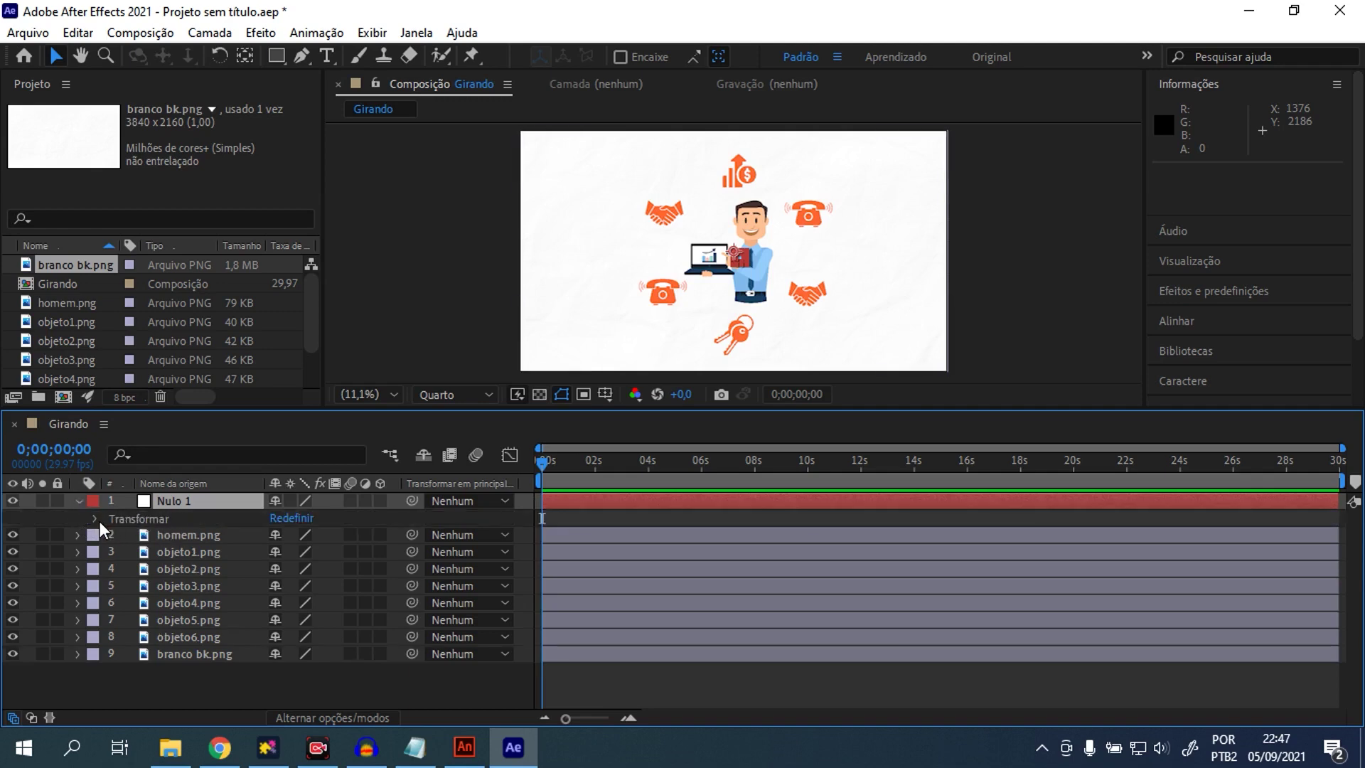
- Create a 0x+0,0° Rotação keyframe on Nulo 1 at 0;00;00;00
left_click(93, 519)
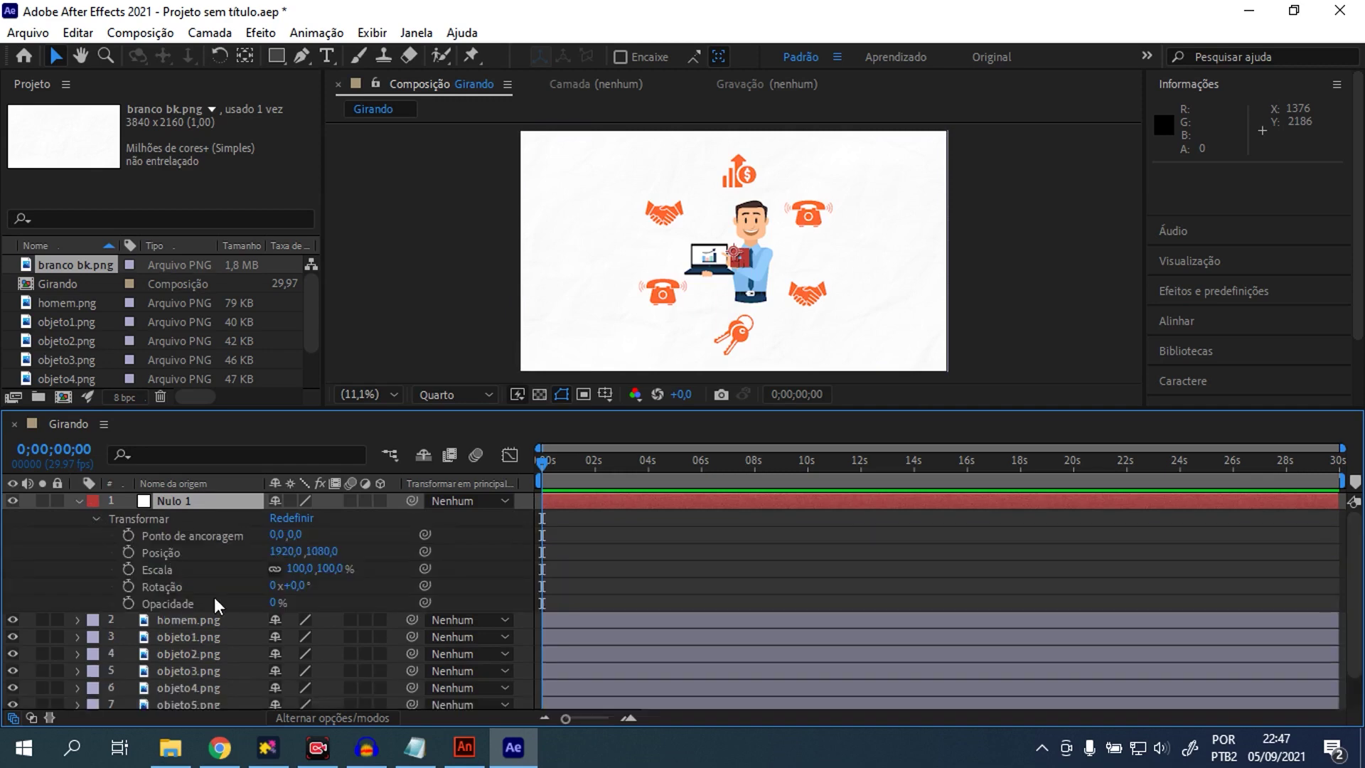
left_click(168, 586)
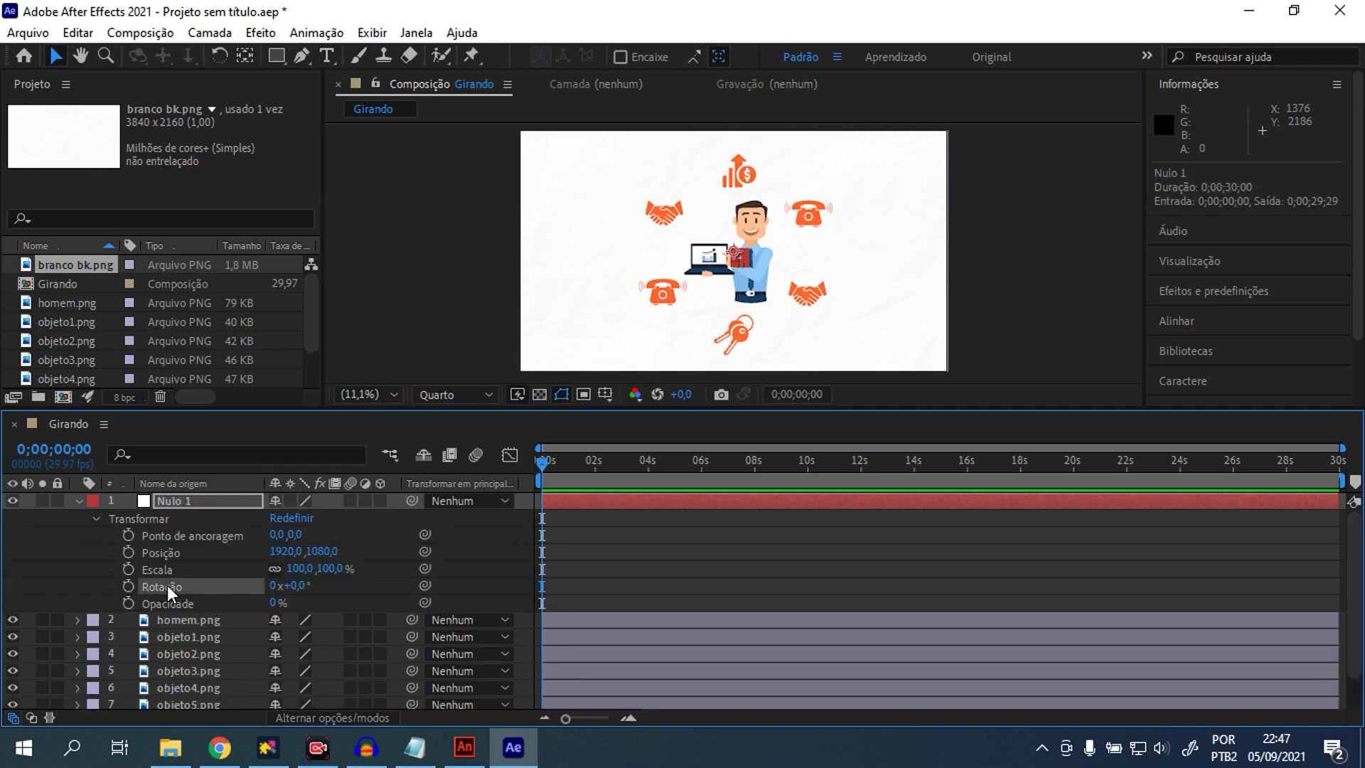
left_click(131, 584)
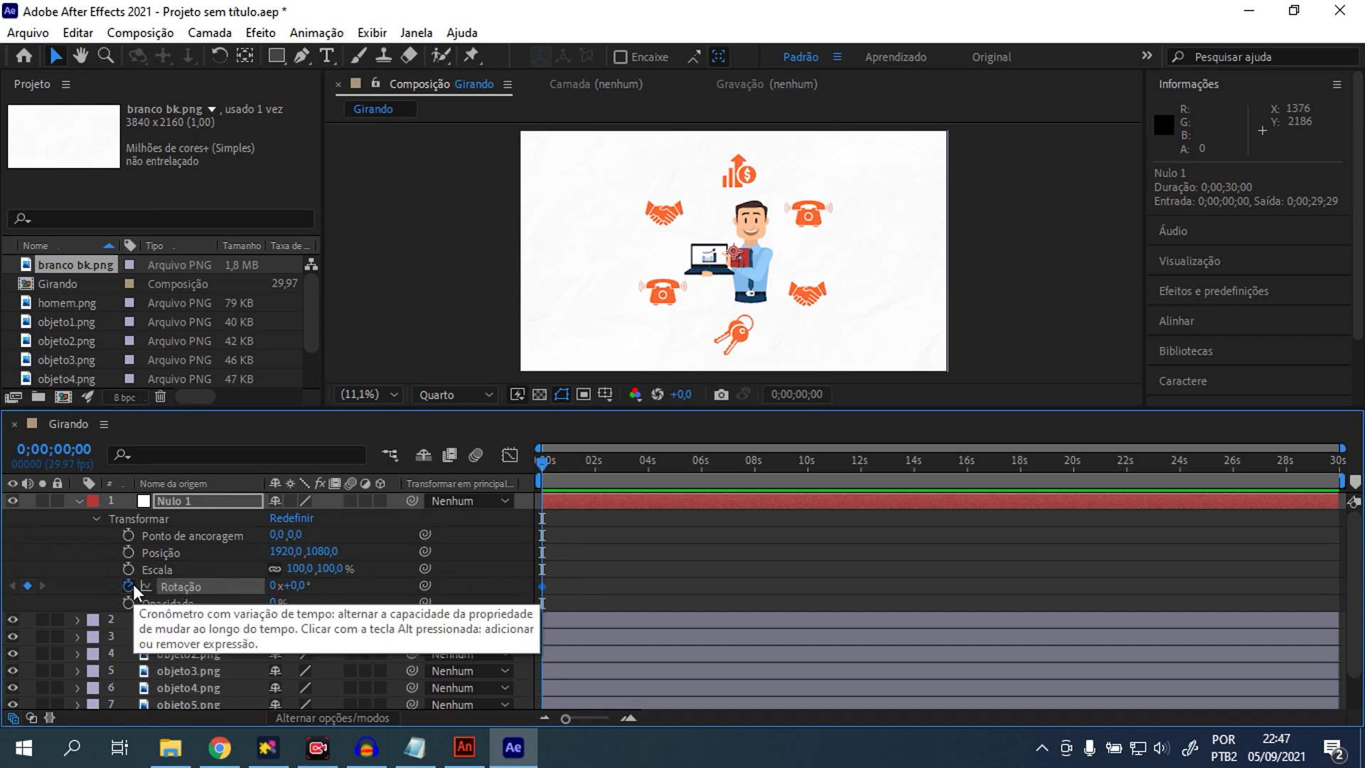
key("alt")
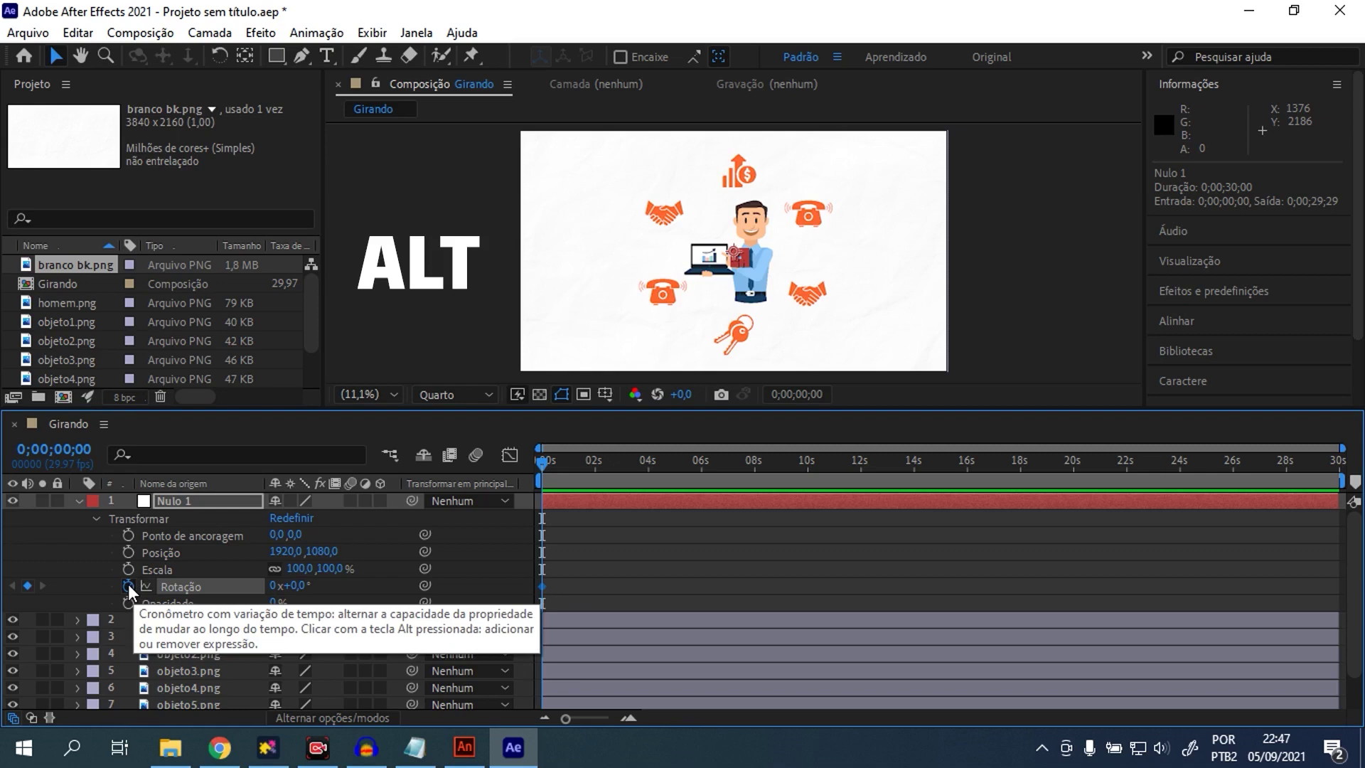
- Paste the expression copied from Notepad into Nulo 1's Rotação expression field
left_click(129, 587, "alt")
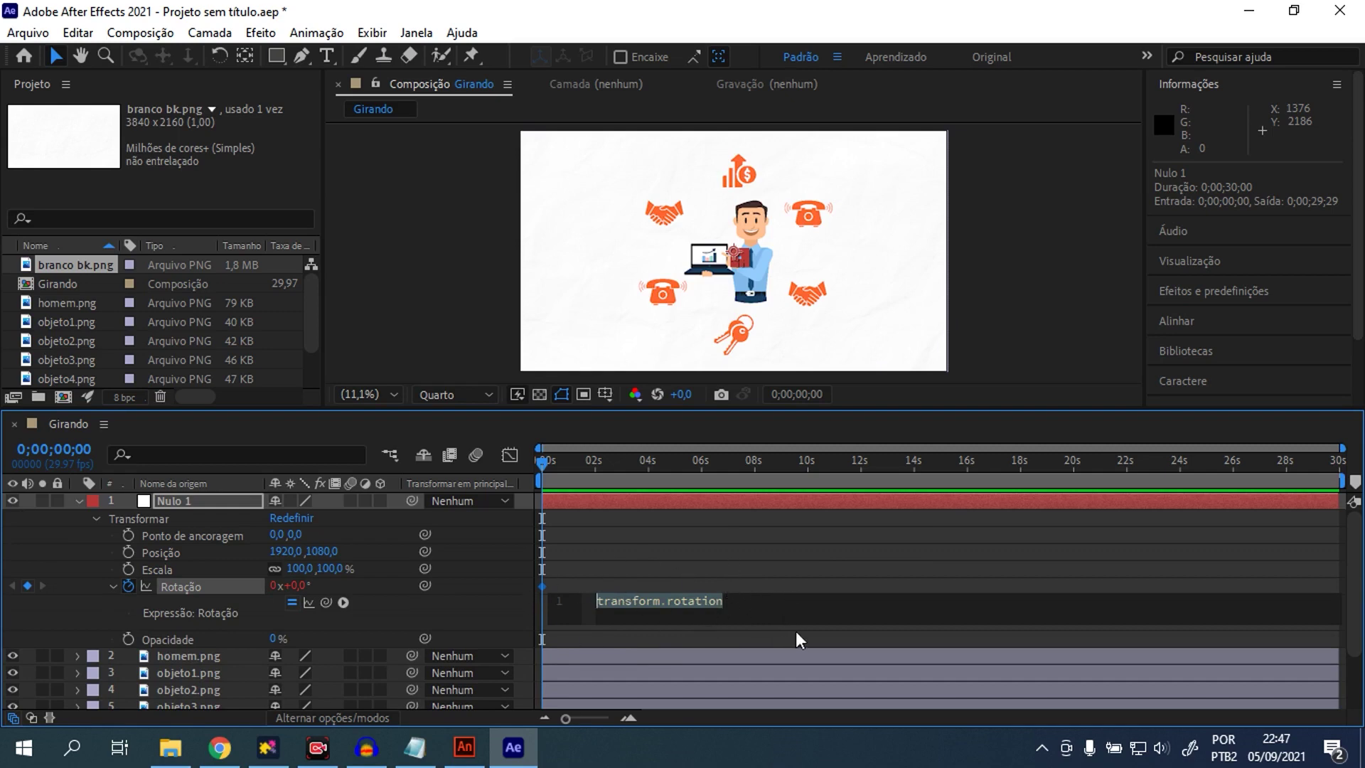
left_click(414, 747)
left_click(501, 217)
key("ctrl+a")
key("ctrl+c")
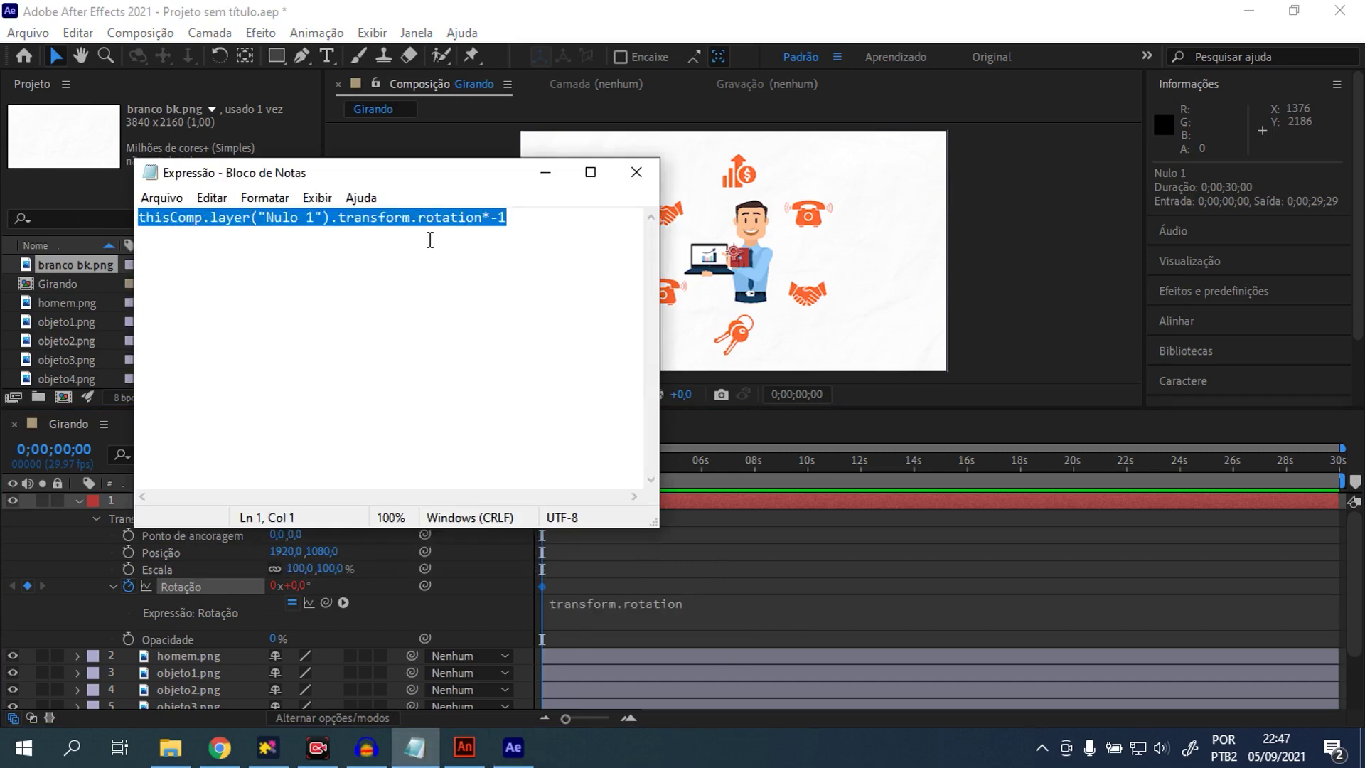
left_click(627, 619)
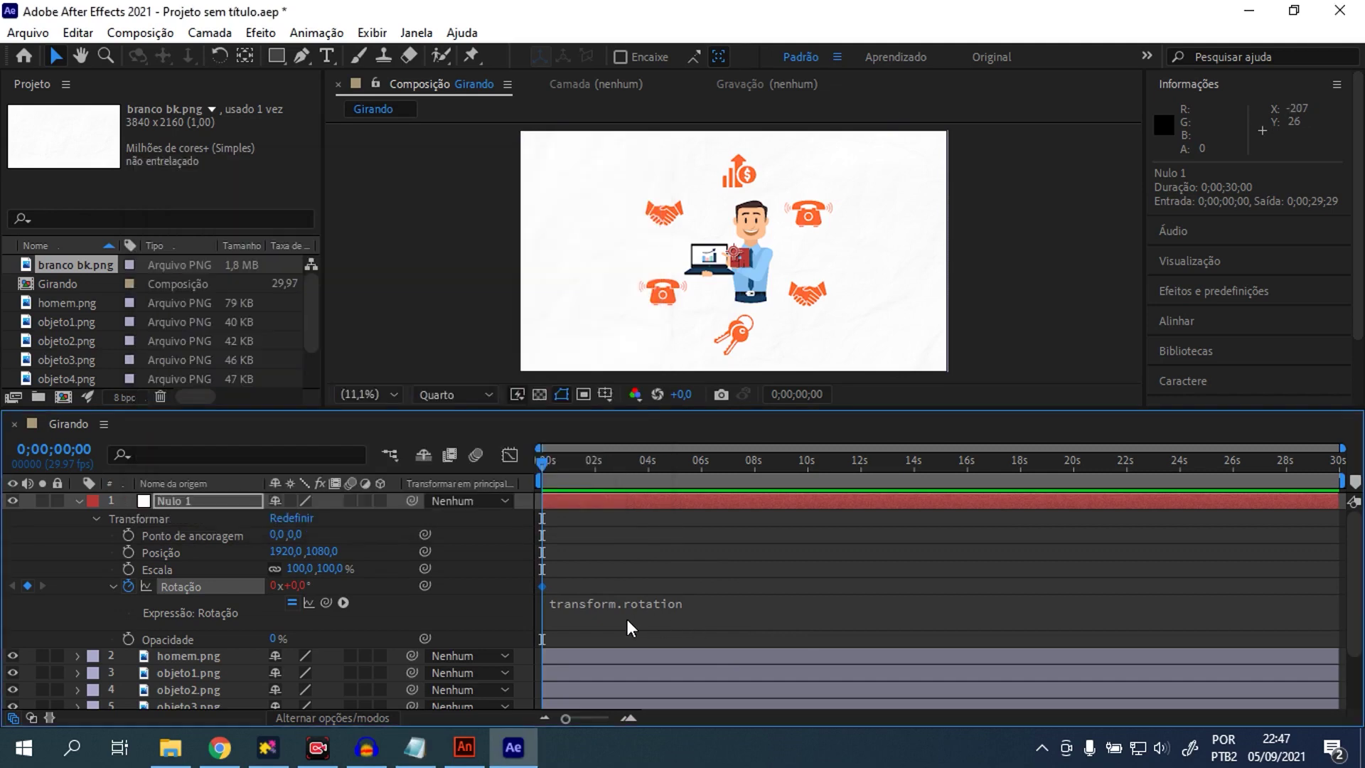
left_click(705, 600)
key("ctrl+v")
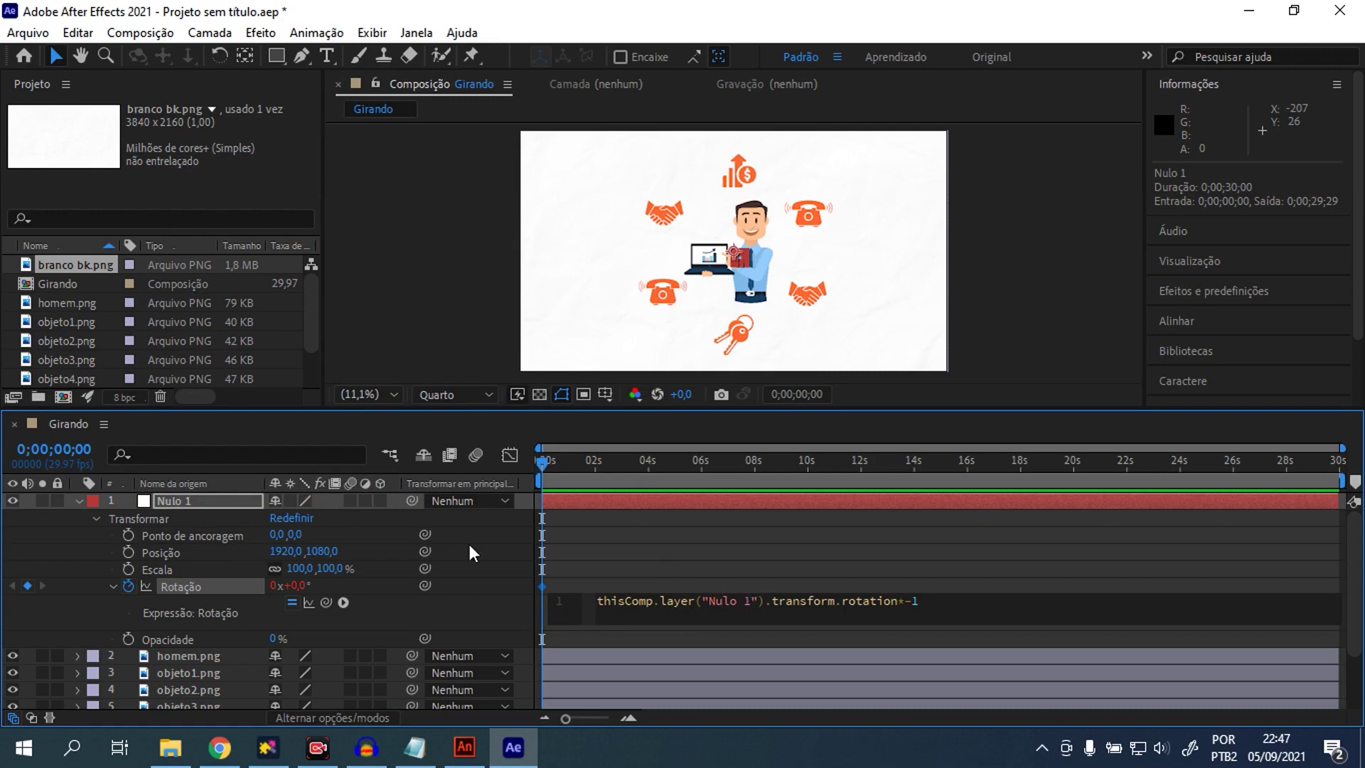
- Correct 'Nule 1' to 'Nulo 1' in the expression and confirm it
left_click(742, 600)
key("BackSpace")
type("o")
left_click(535, 463)
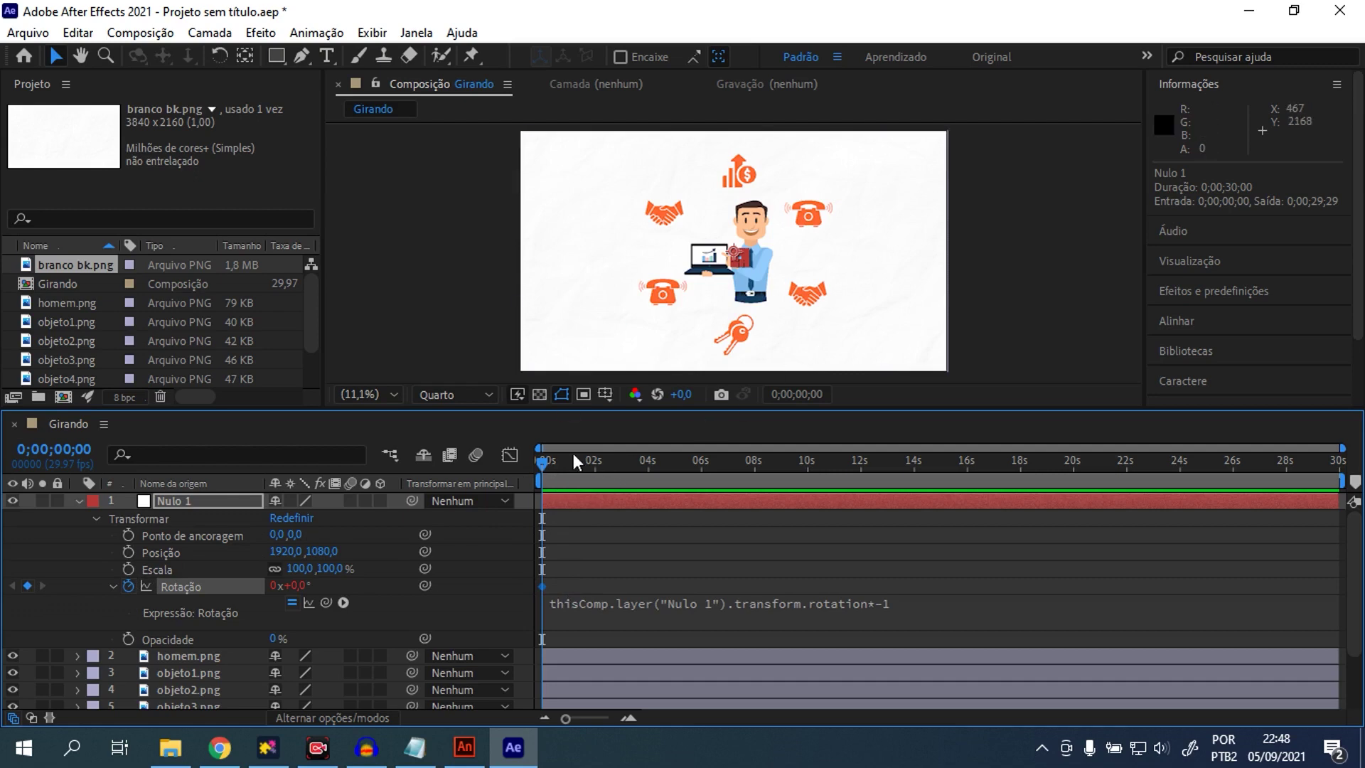
mouse_move(541, 460)
left_mouse_down()
mouse_move(888, 514)
mouse_move(1339, 474)
left_mouse_up()
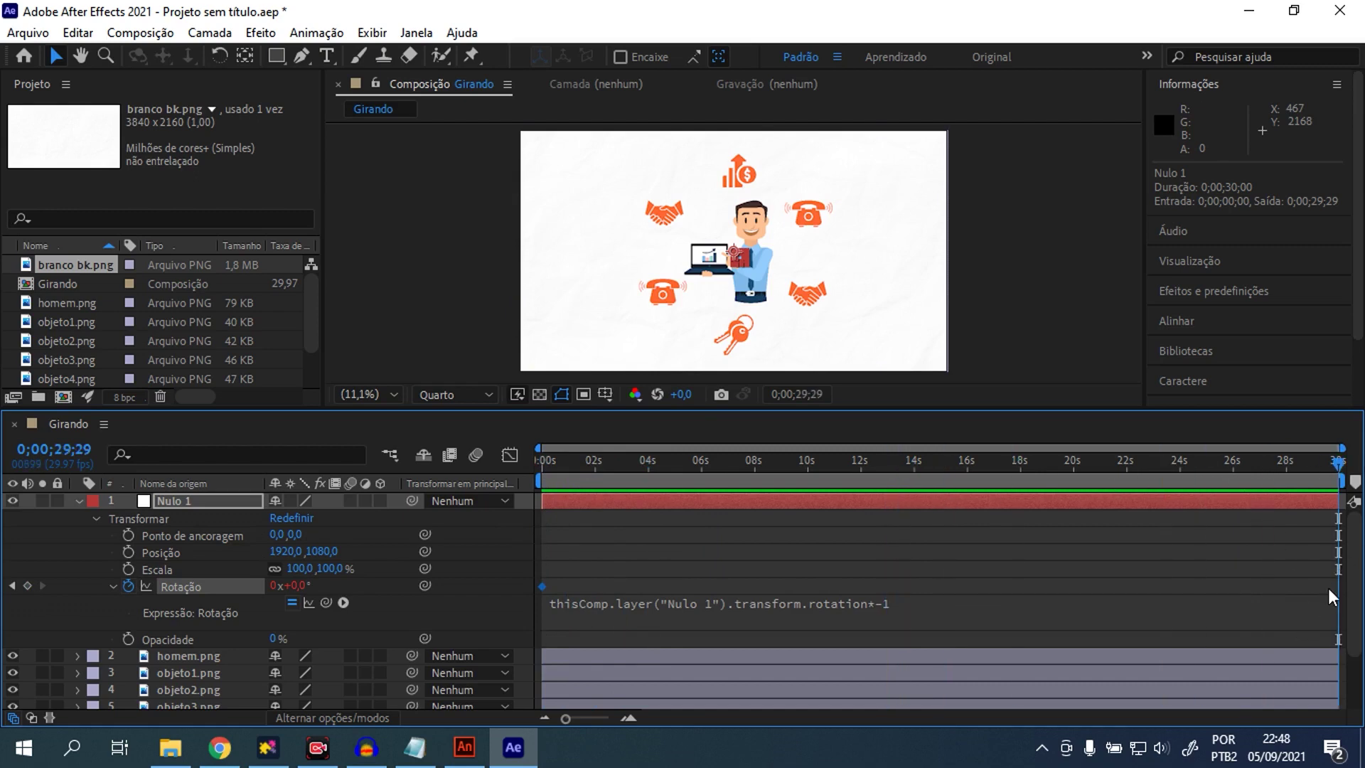
- Add a Rotação keyframe at 0;00;29;29 set to 5 revolutions, then return to the start
left_click(27, 585)
left_click(273, 585)
type("5")
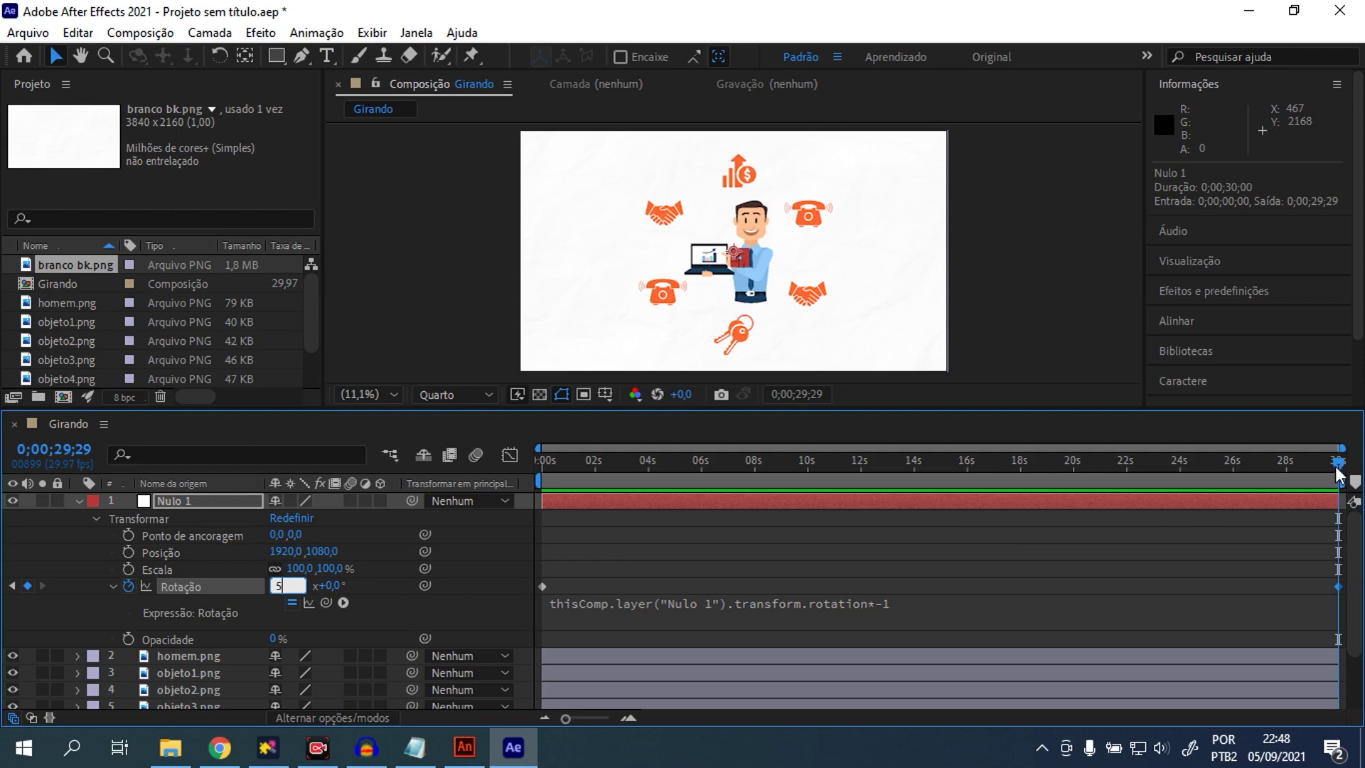
left_click_drag(1337, 465, 718, 464)
key("Home")
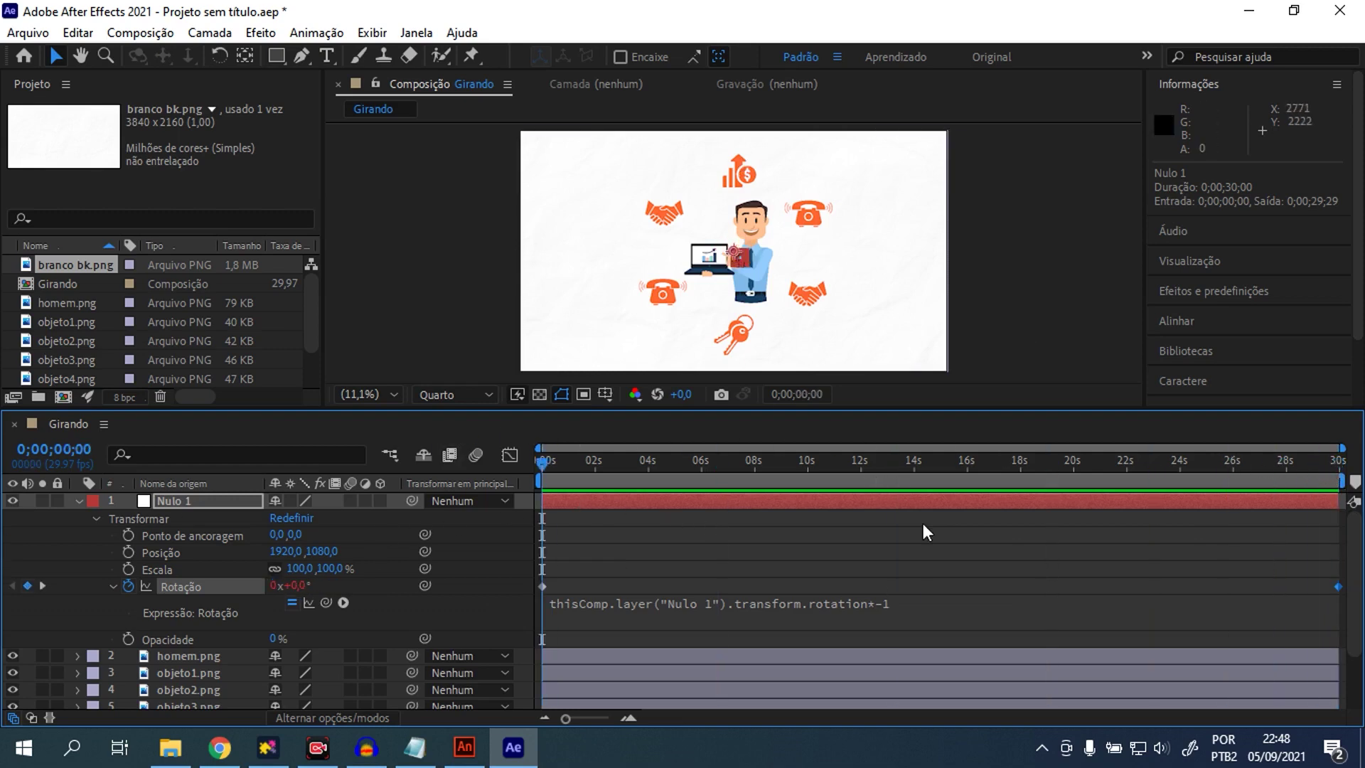
left_click(78, 502)
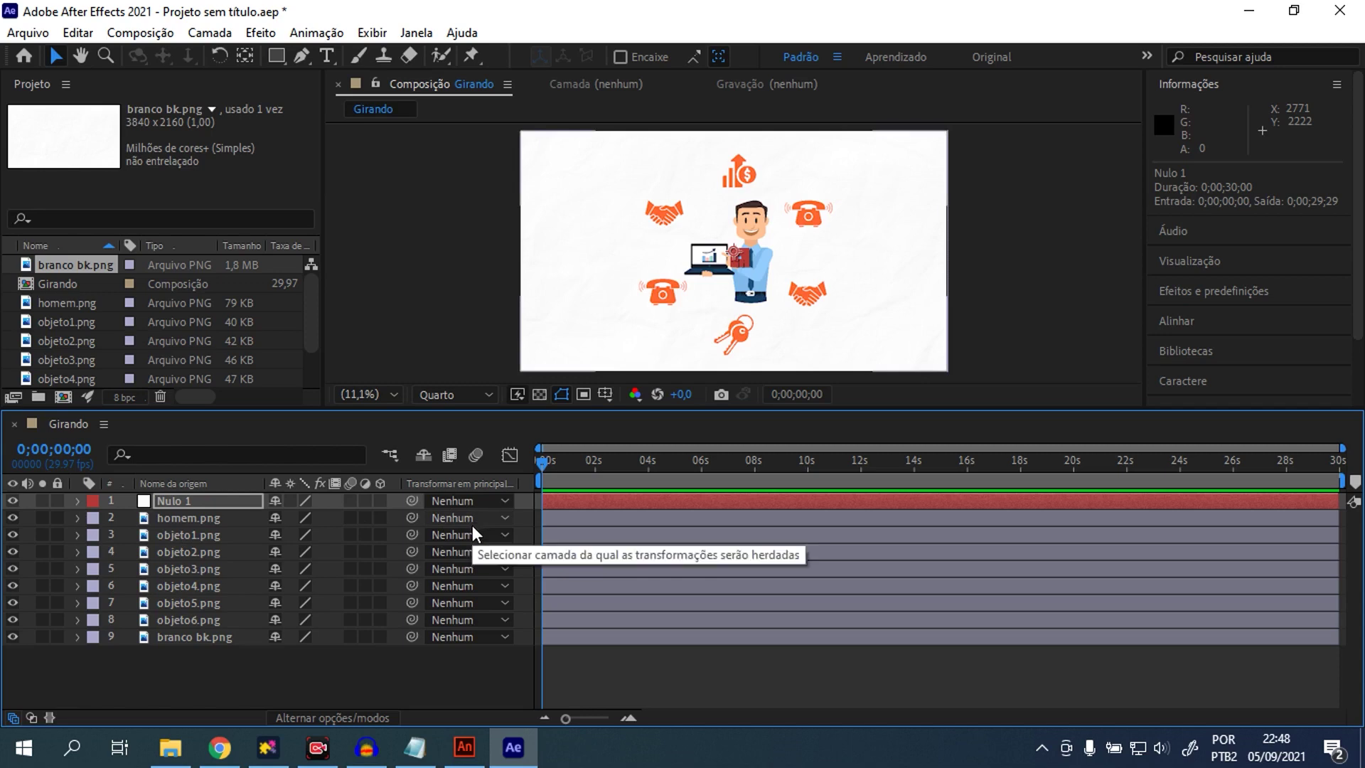
- Parent objeto1.png to Nulo 1 using its Parent dropdown
left_click(185, 536)
left_click(181, 554)
left_click(189, 584)
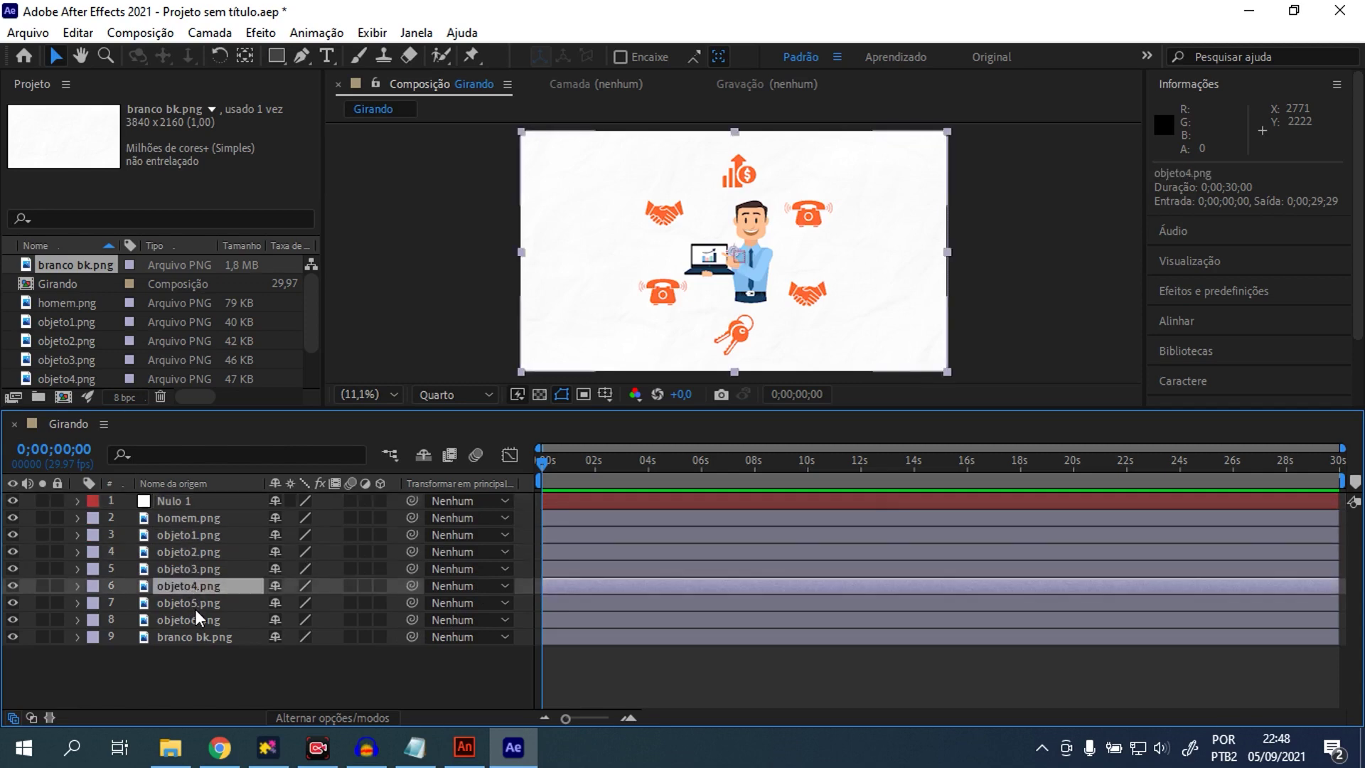
left_click(191, 603)
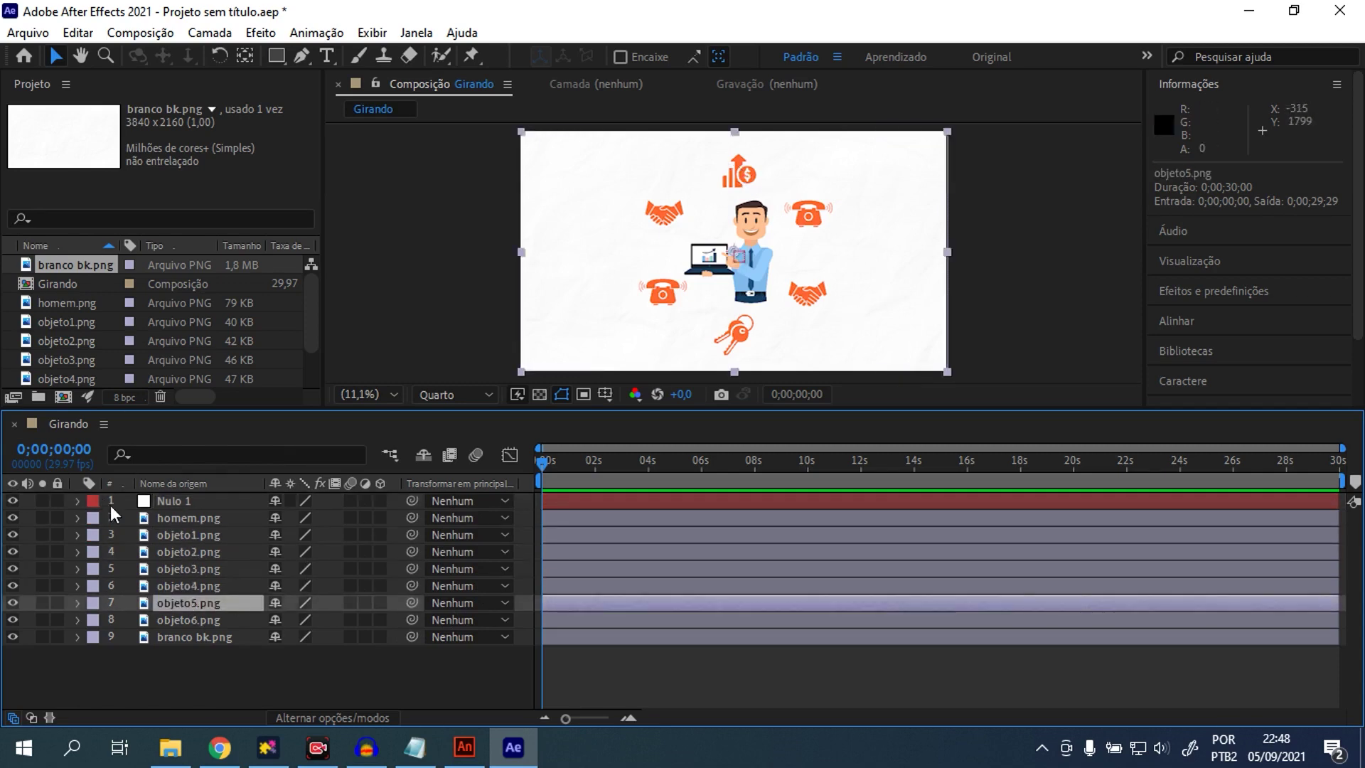
left_click(184, 536)
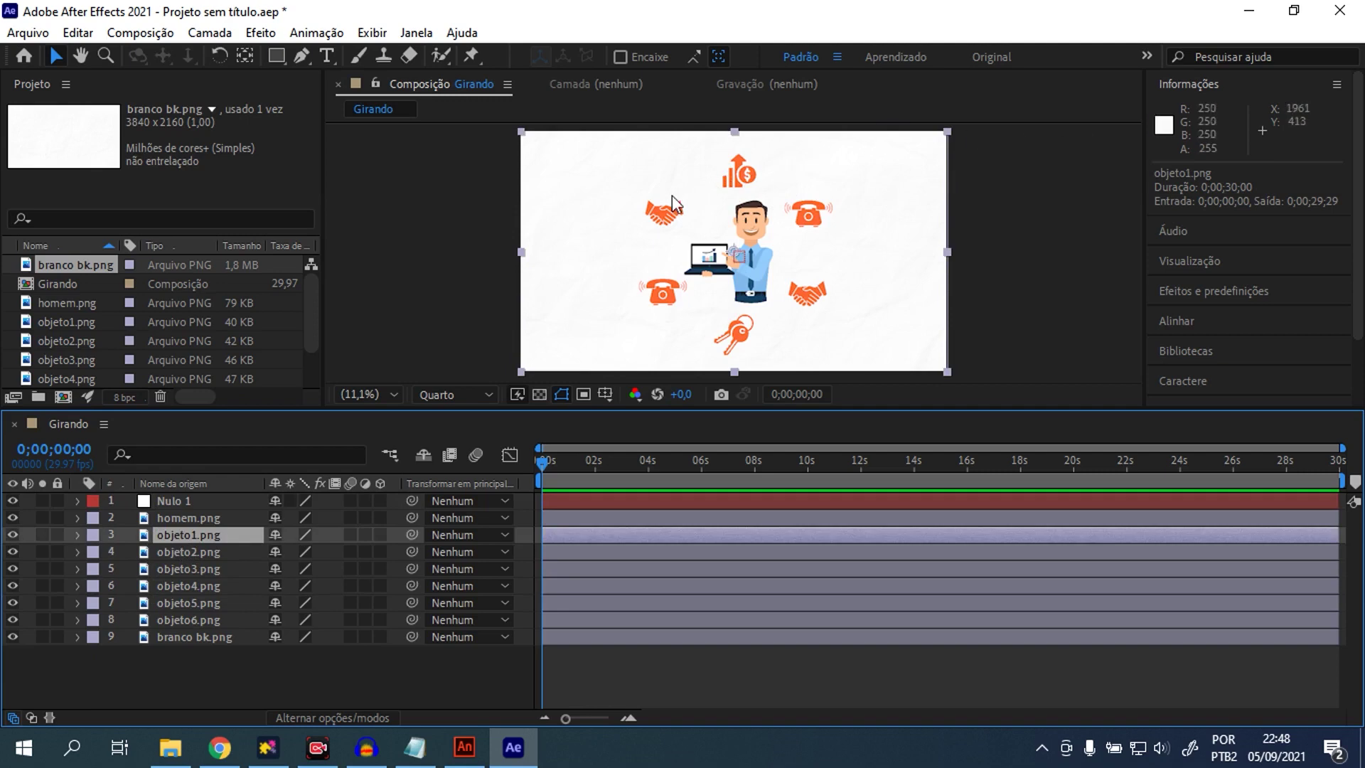
left_click(198, 553)
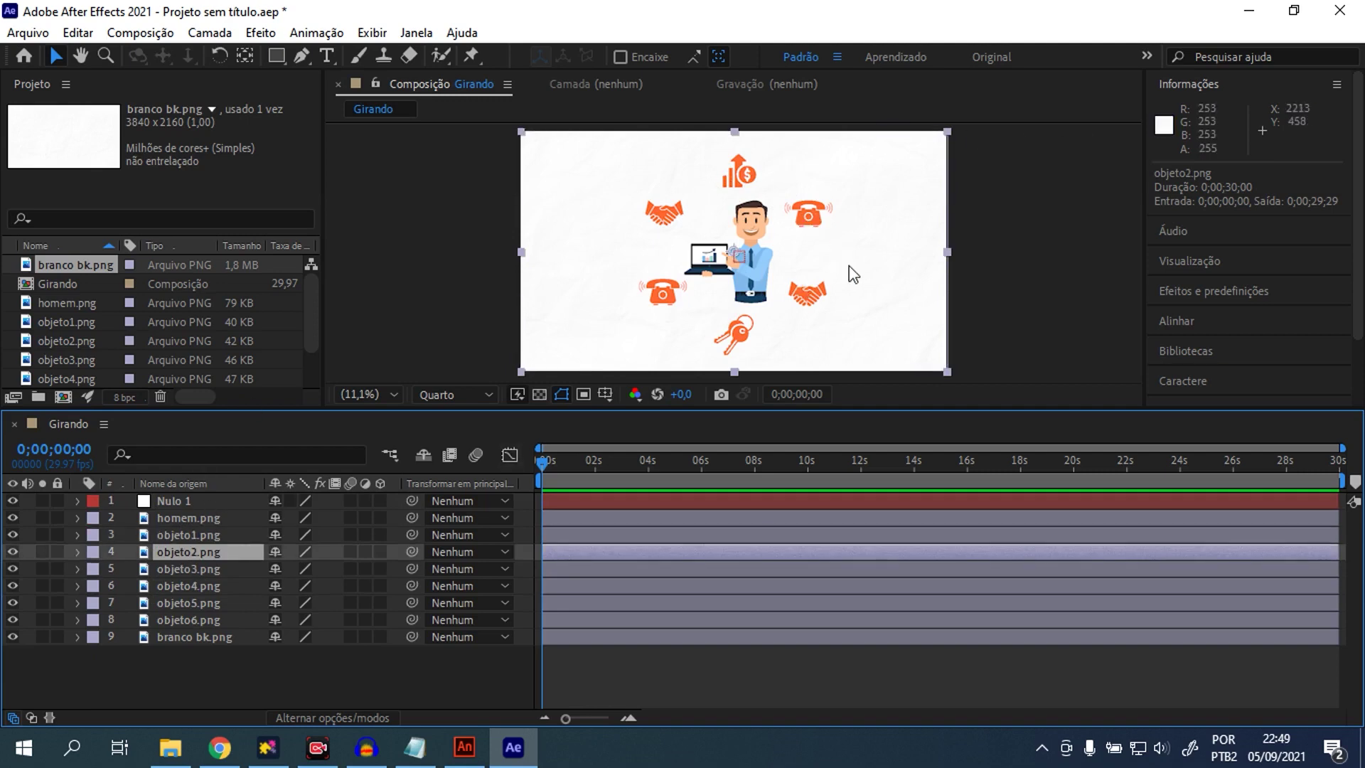
left_click(208, 539)
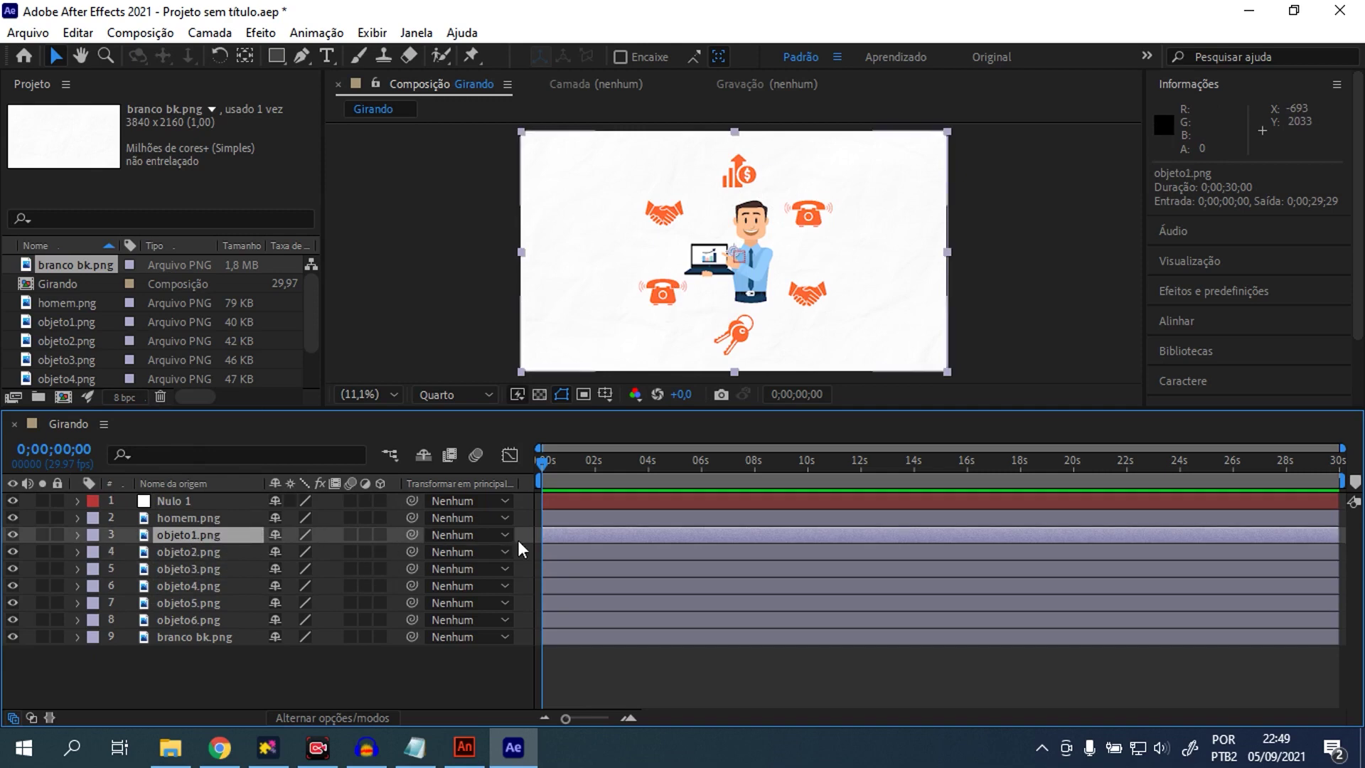
left_click(490, 535)
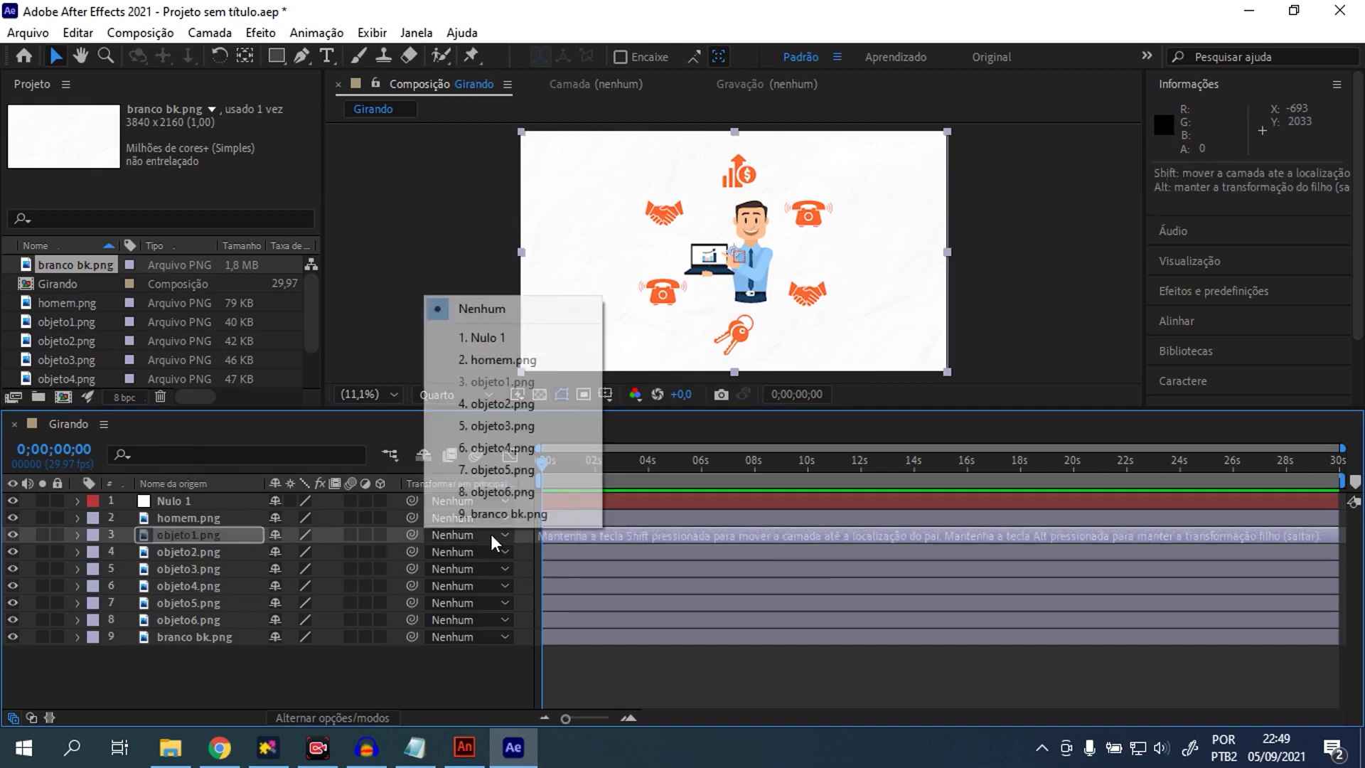
left_click(519, 342)
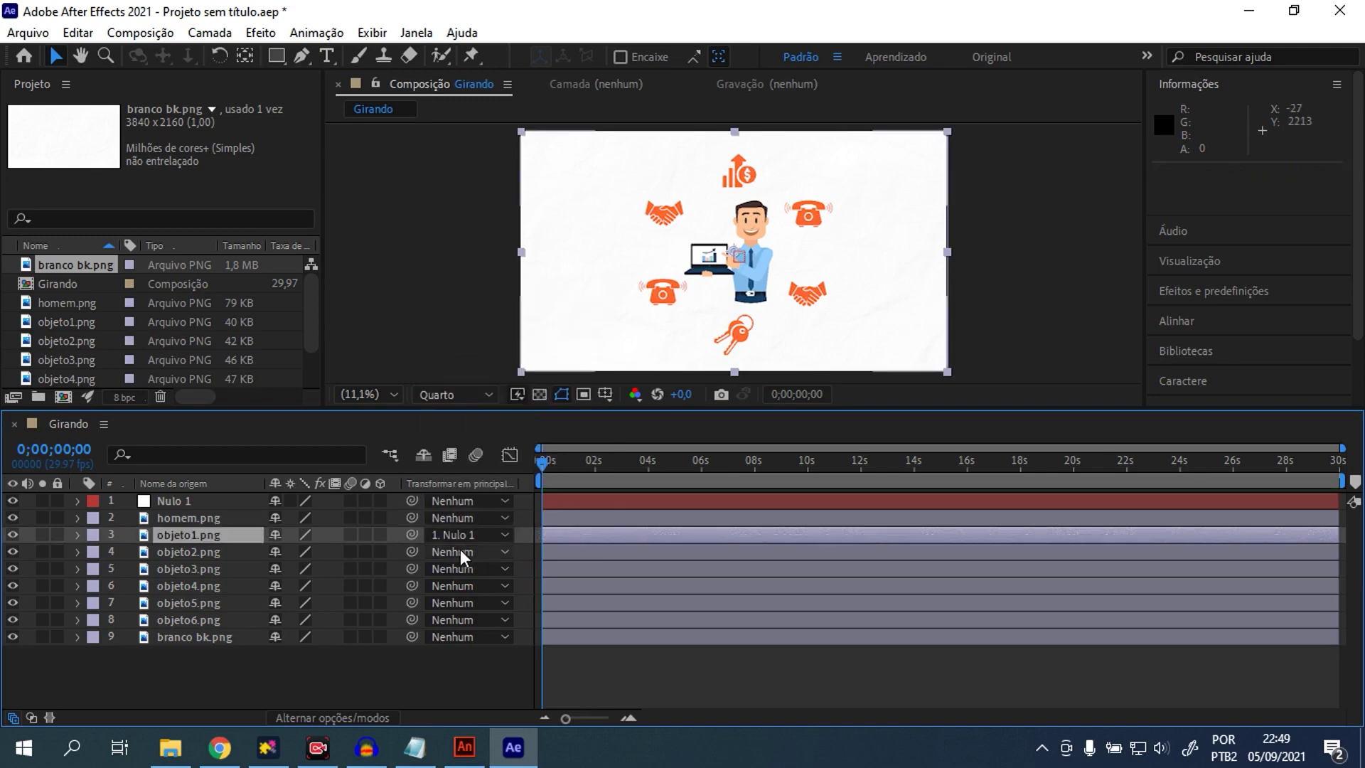
- Set Nulo 1 as the parent of objeto2.png, objeto3.png and objeto4.png
left_click(204, 551)
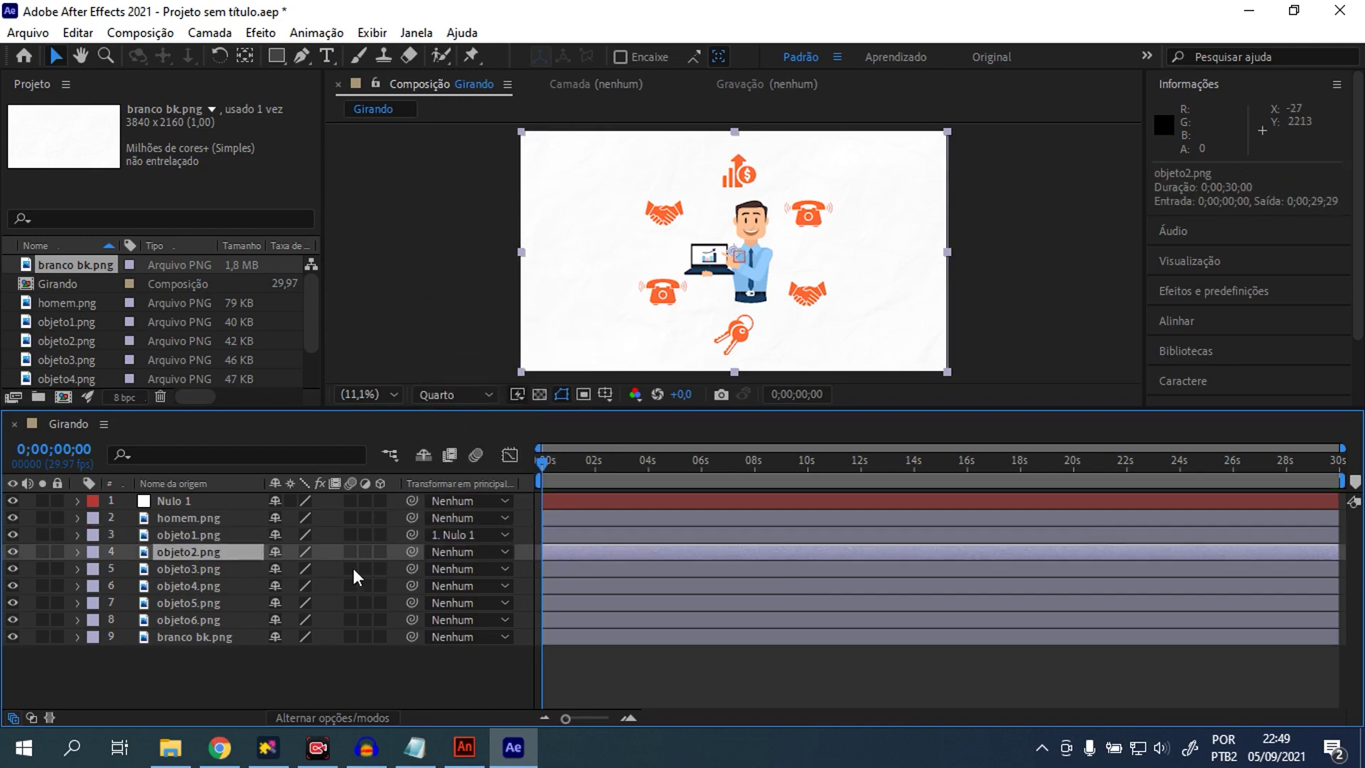
left_click(467, 553)
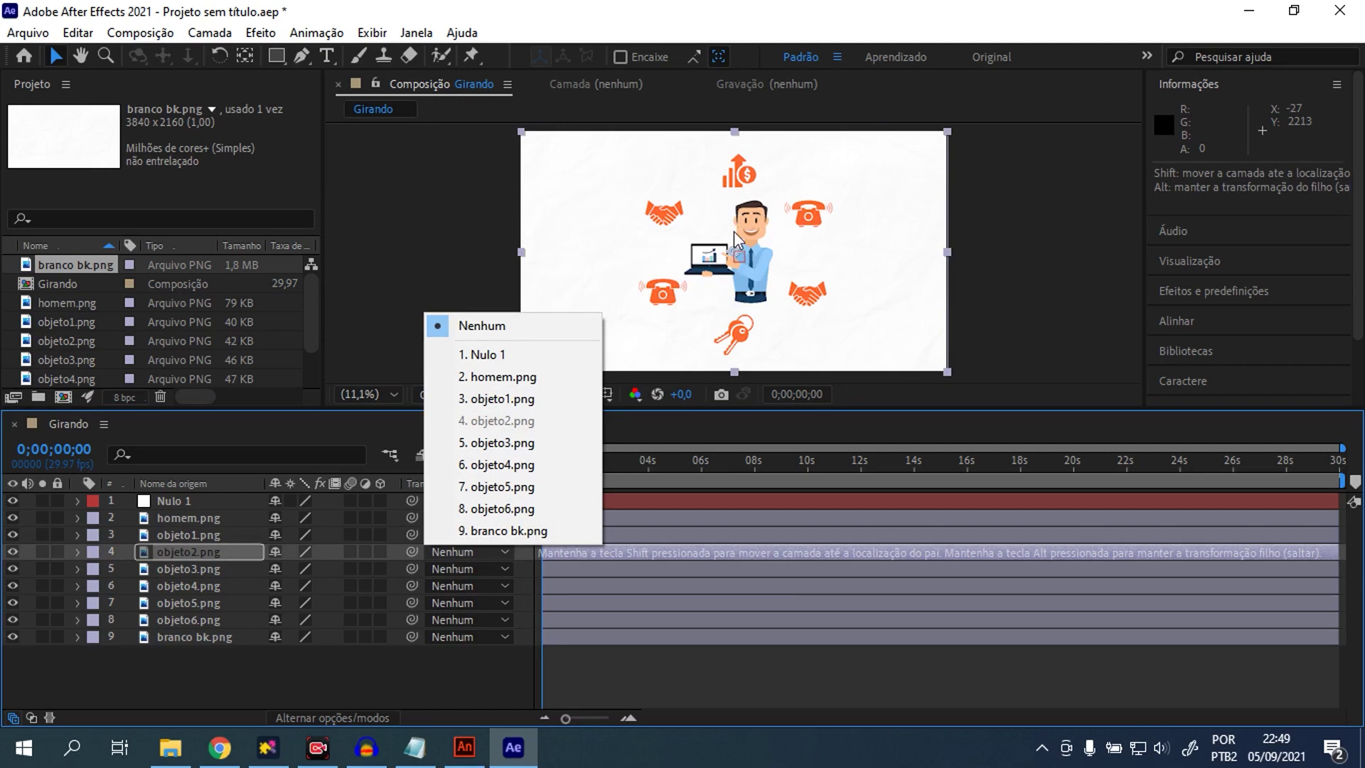
left_click(518, 354)
left_click(200, 568)
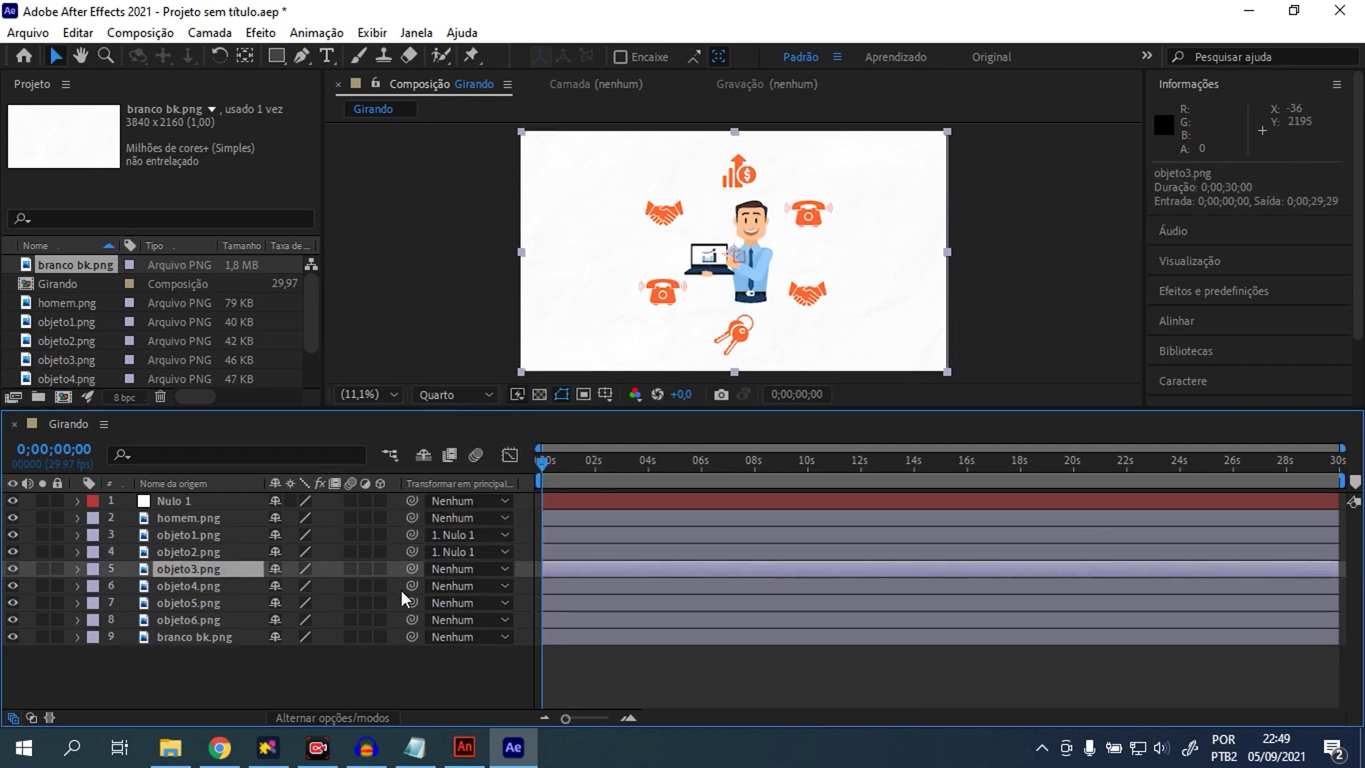
left_click(464, 566)
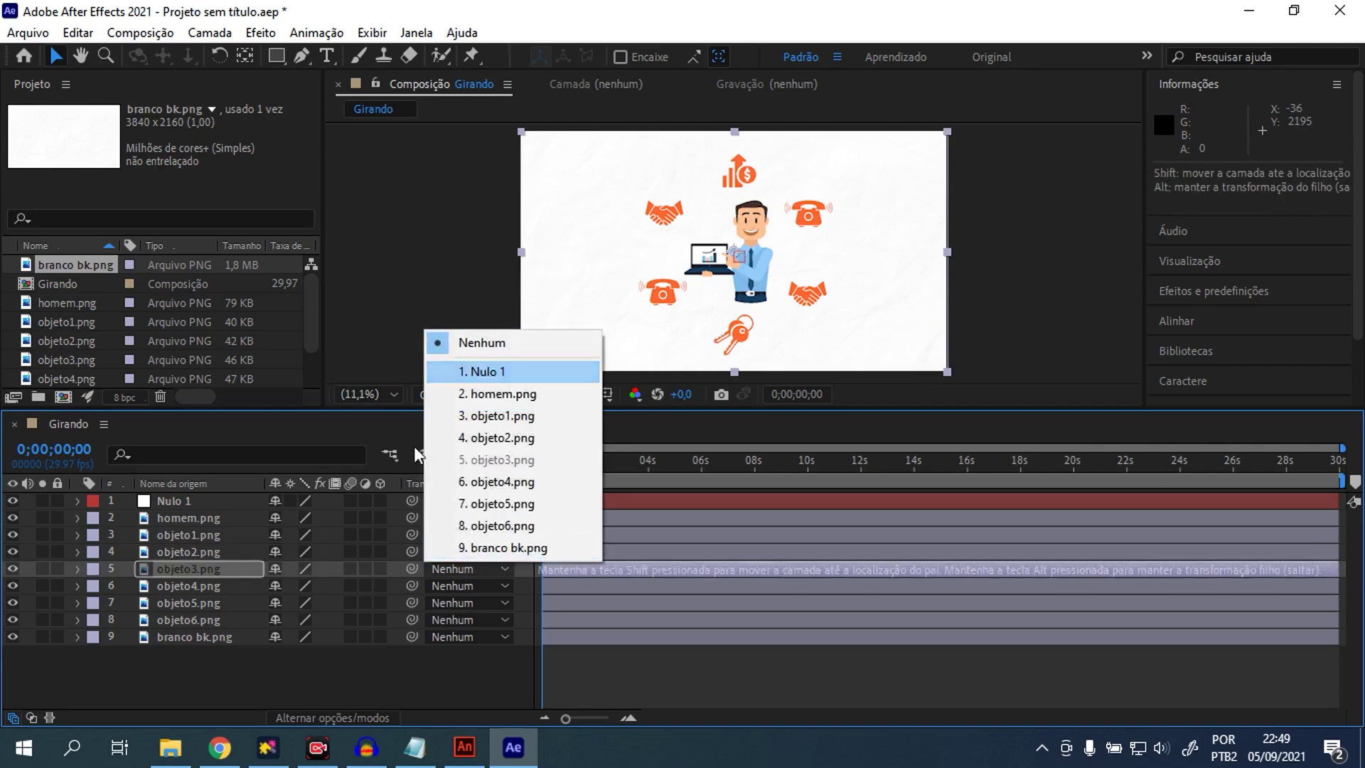
left_click(473, 368)
left_click(191, 586)
left_click(468, 586)
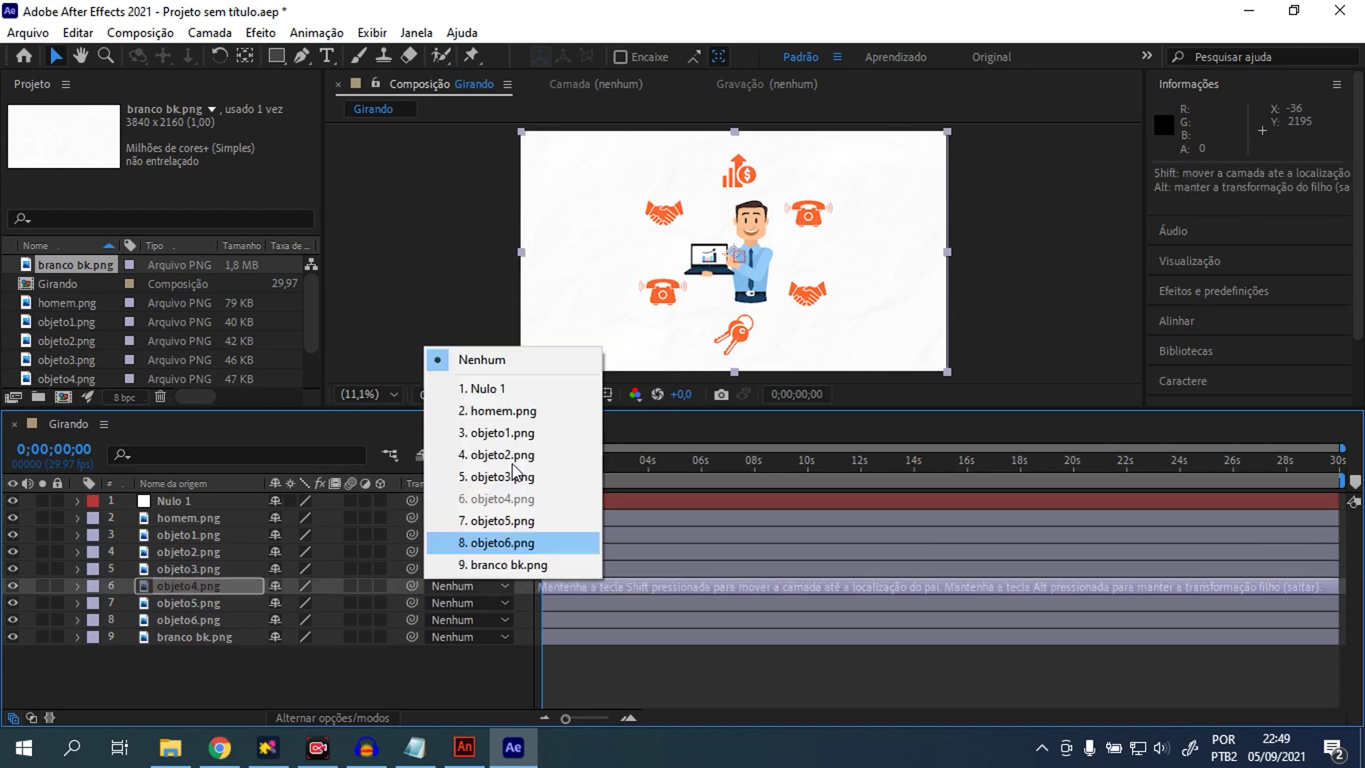
left_click(493, 395)
- Parent objeto5.png and objeto6.png to Nulo 1, then reselect objeto1.png
left_click(210, 602)
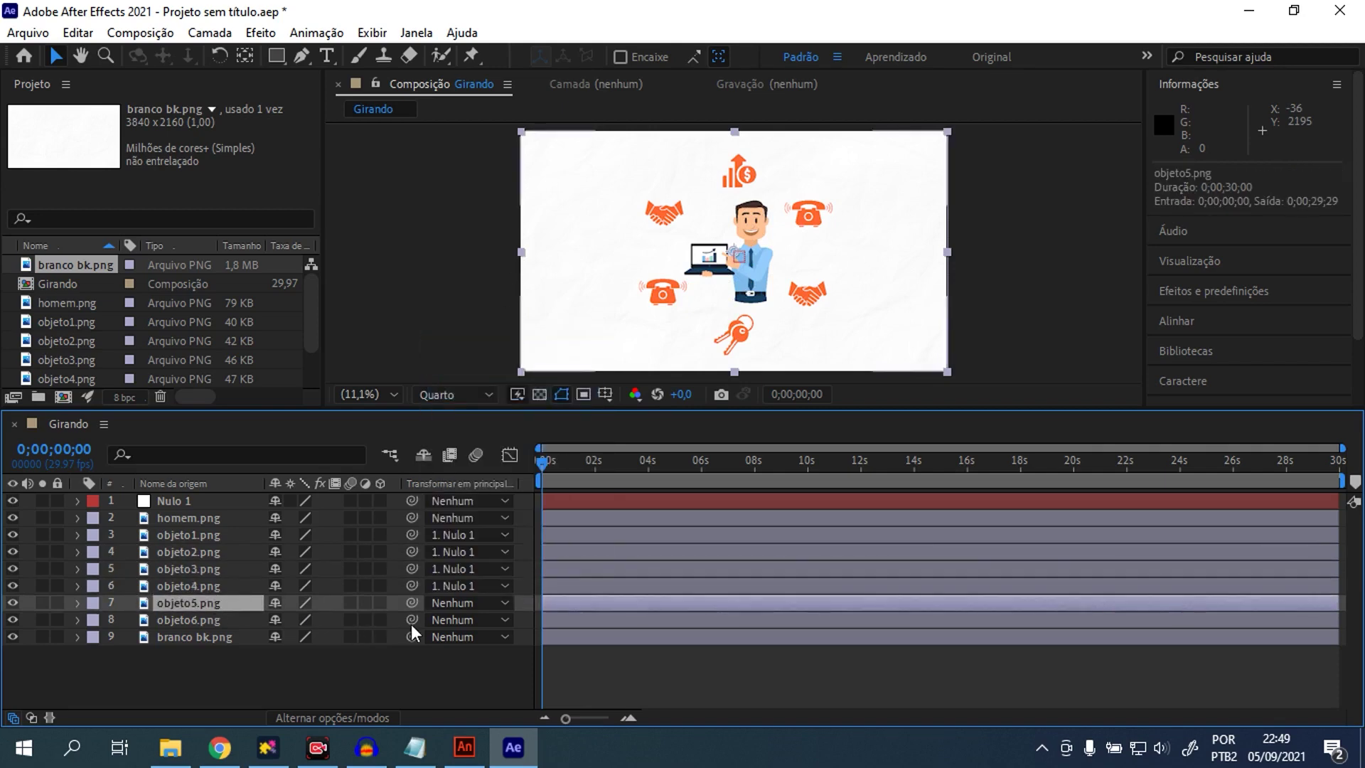
left_click(468, 602)
left_click(473, 402)
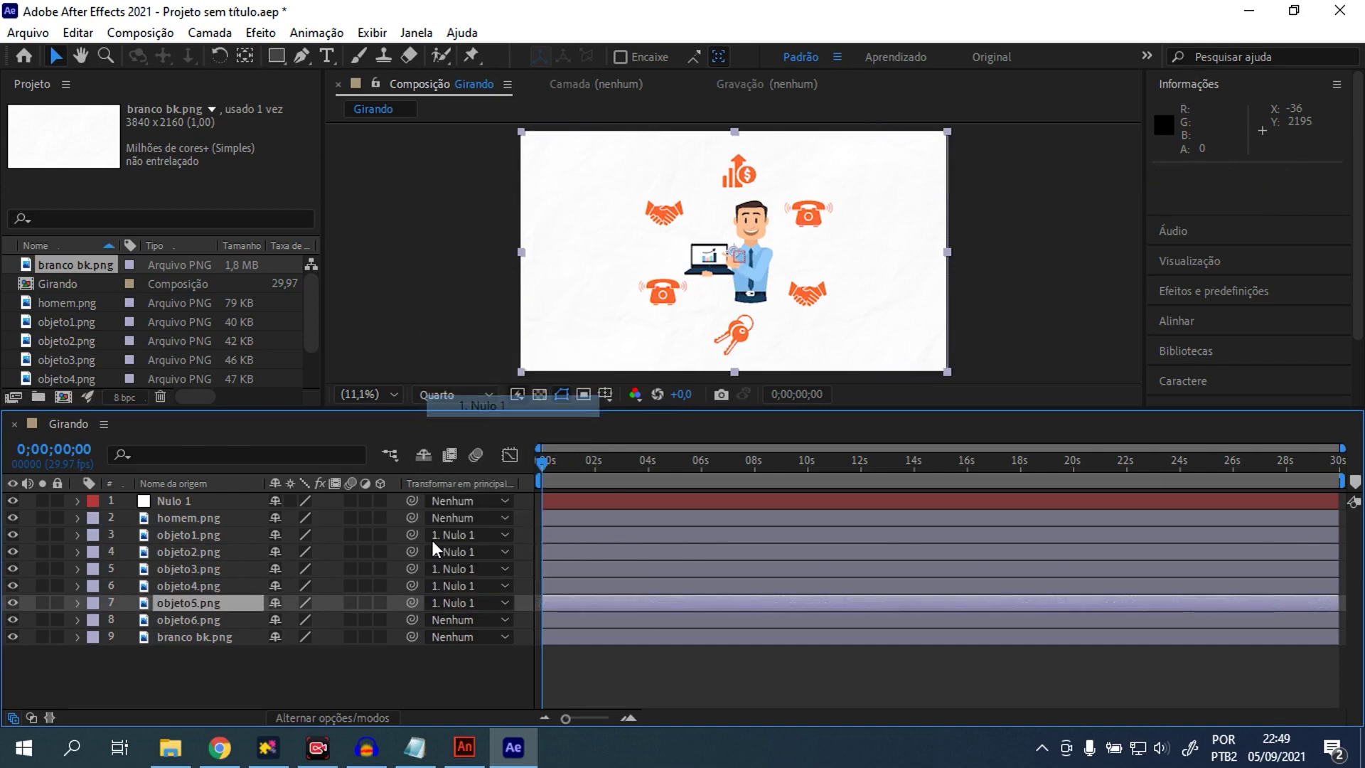
left_click(215, 620)
left_click(492, 620)
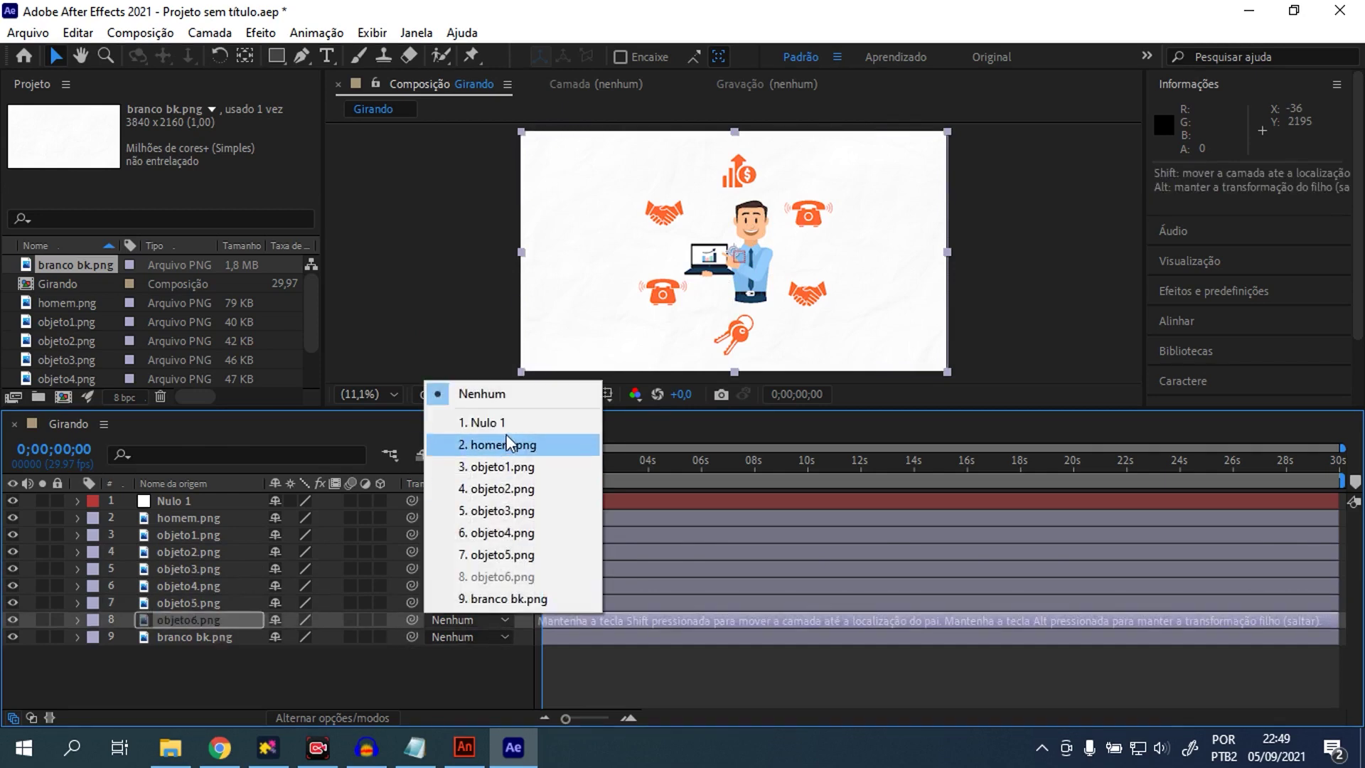
left_click(514, 422)
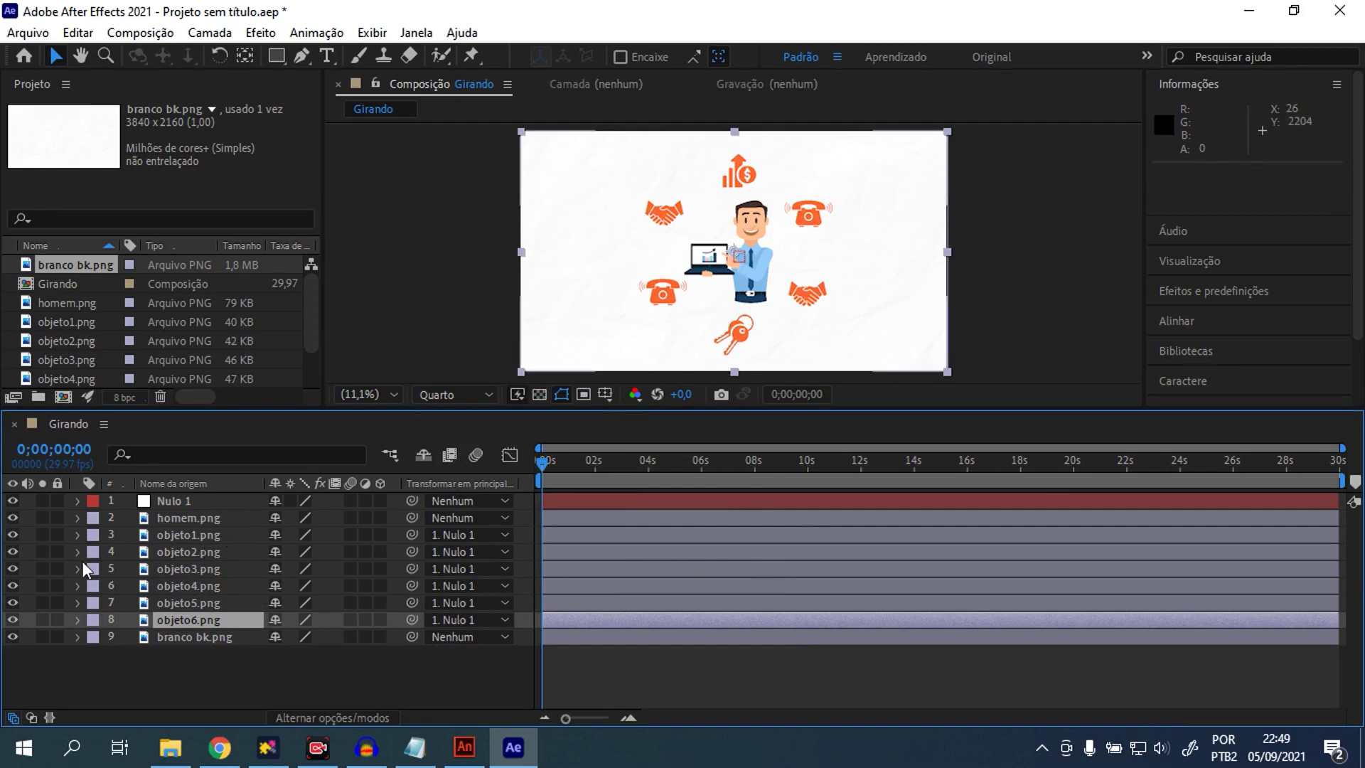
left_click(176, 536)
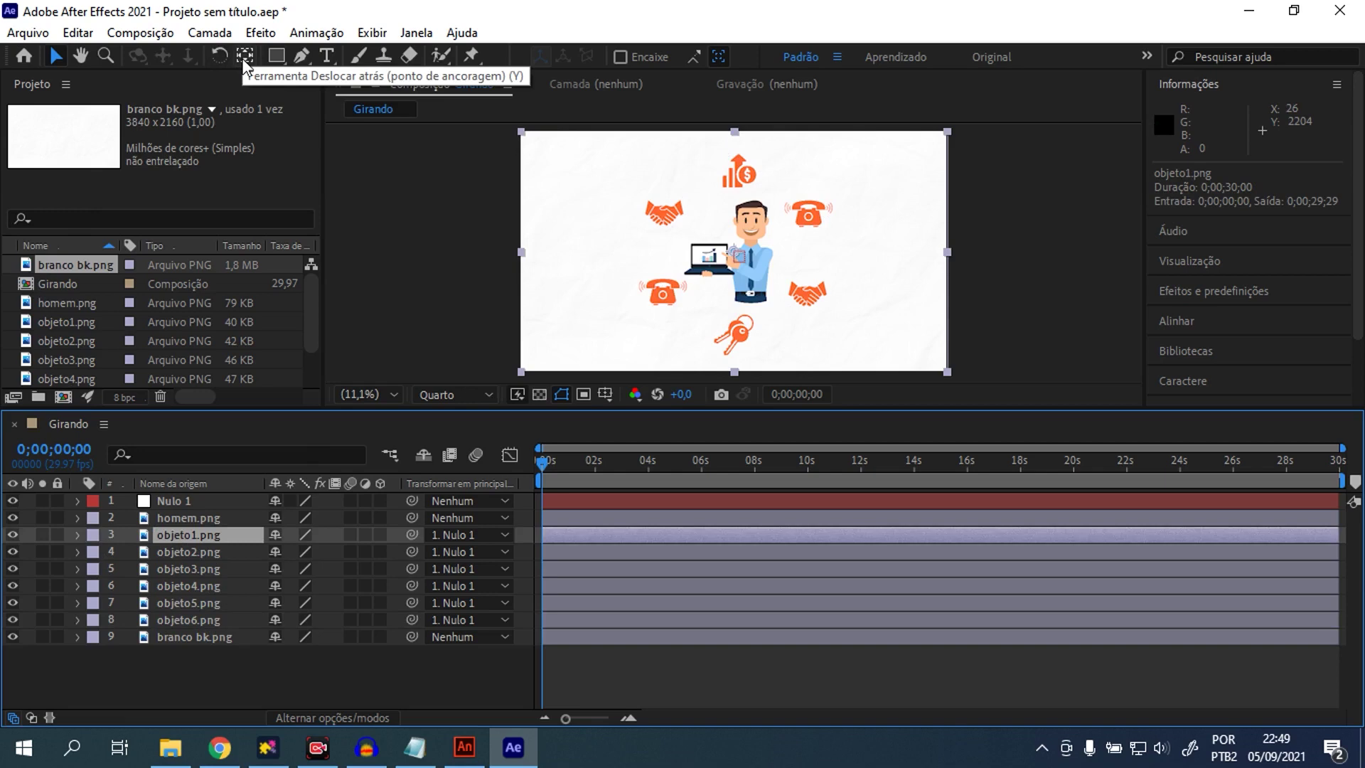
- With the Pan Behind tool, drag the anchor points of objeto1, objeto2 and objeto3 onto their icons
left_click(244, 62)
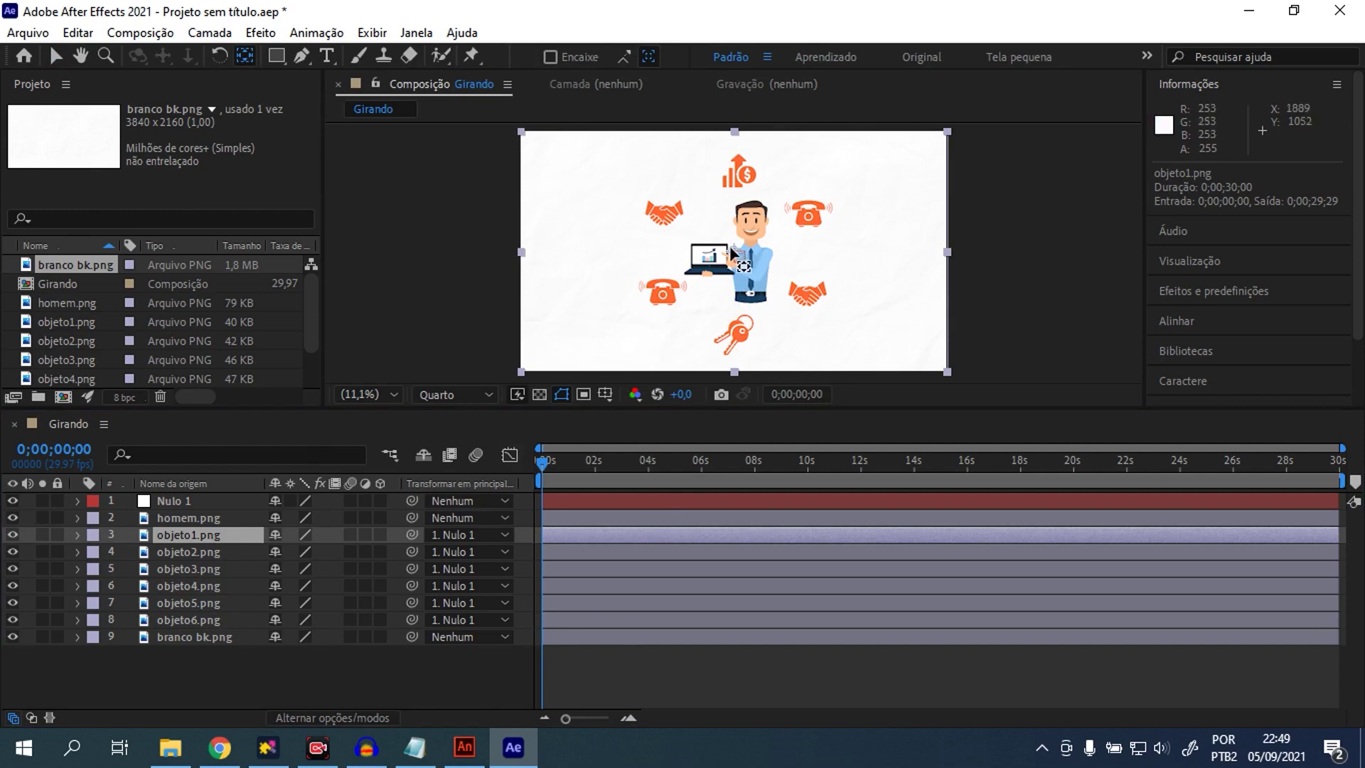
left_click_drag(731, 251, 737, 171)
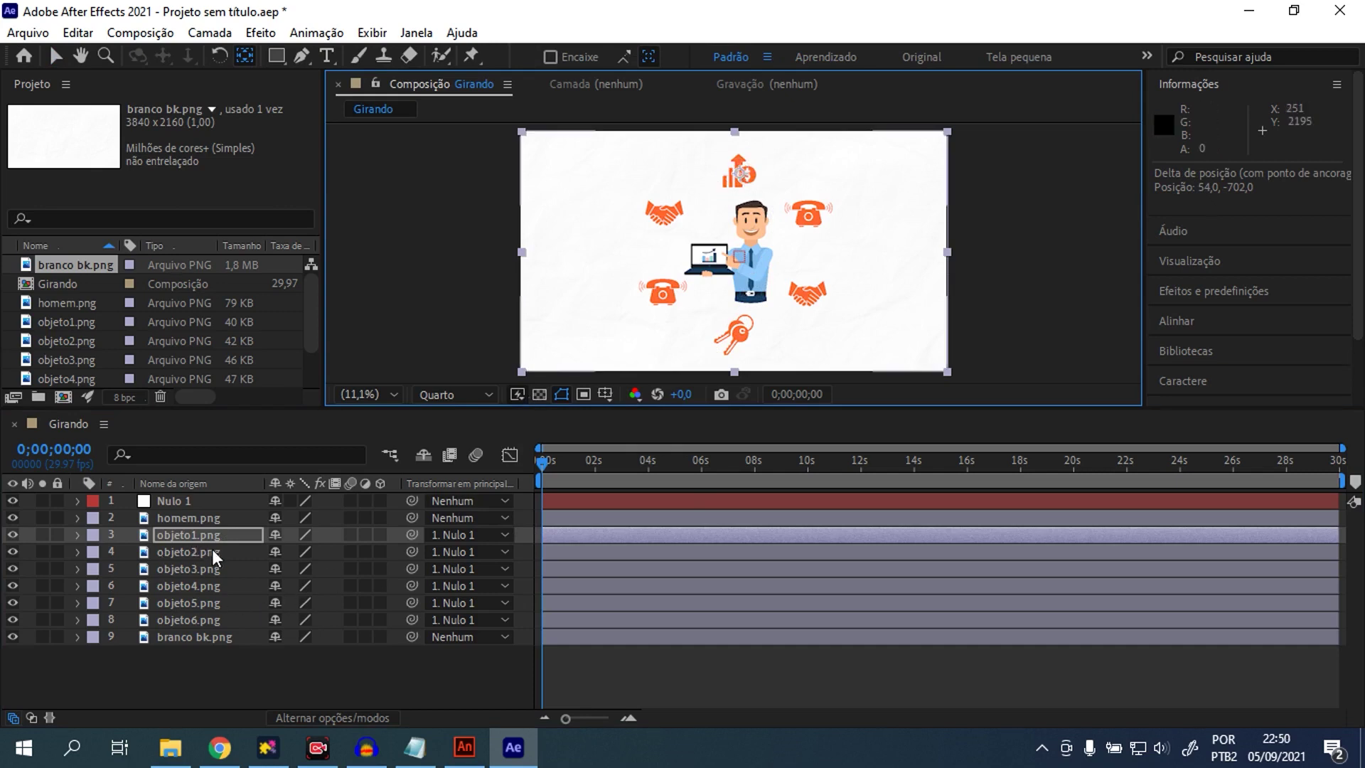
left_click(193, 549)
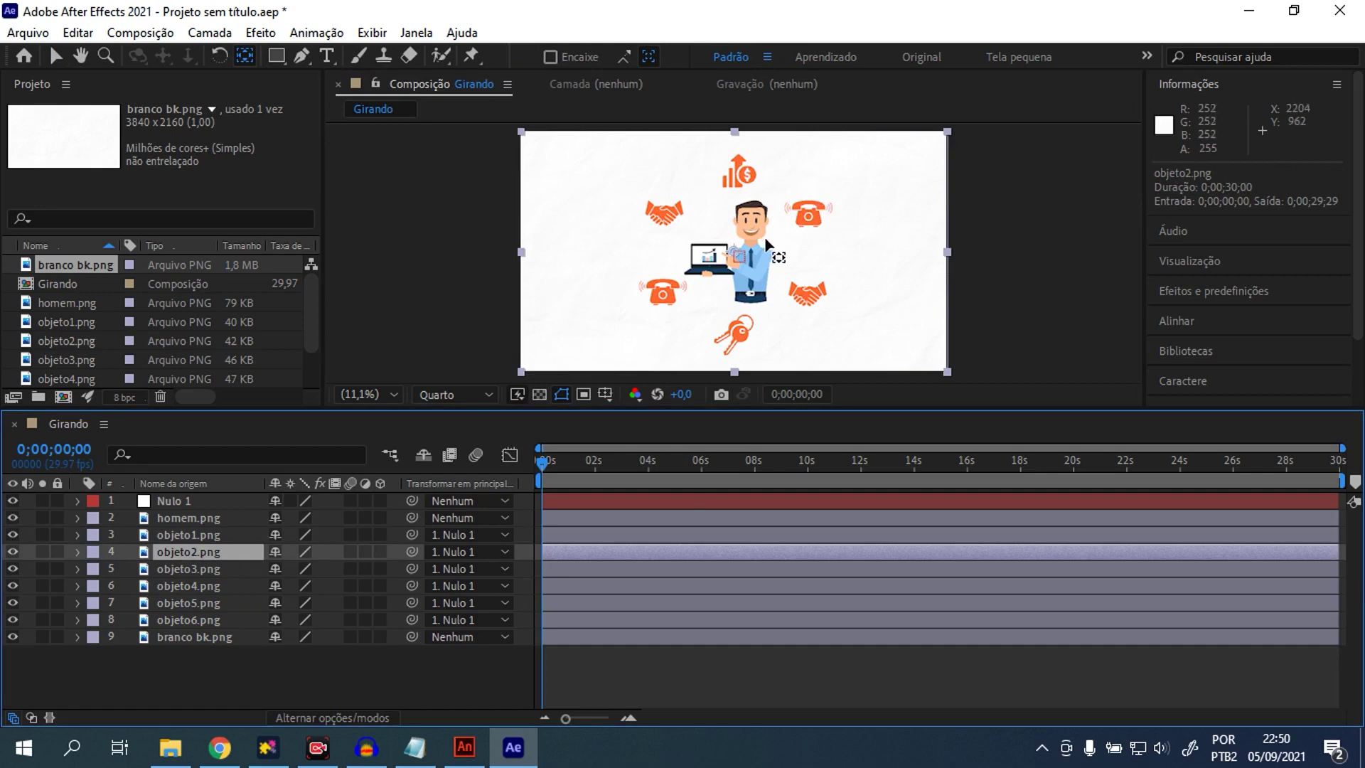
left_click_drag(741, 253, 816, 216)
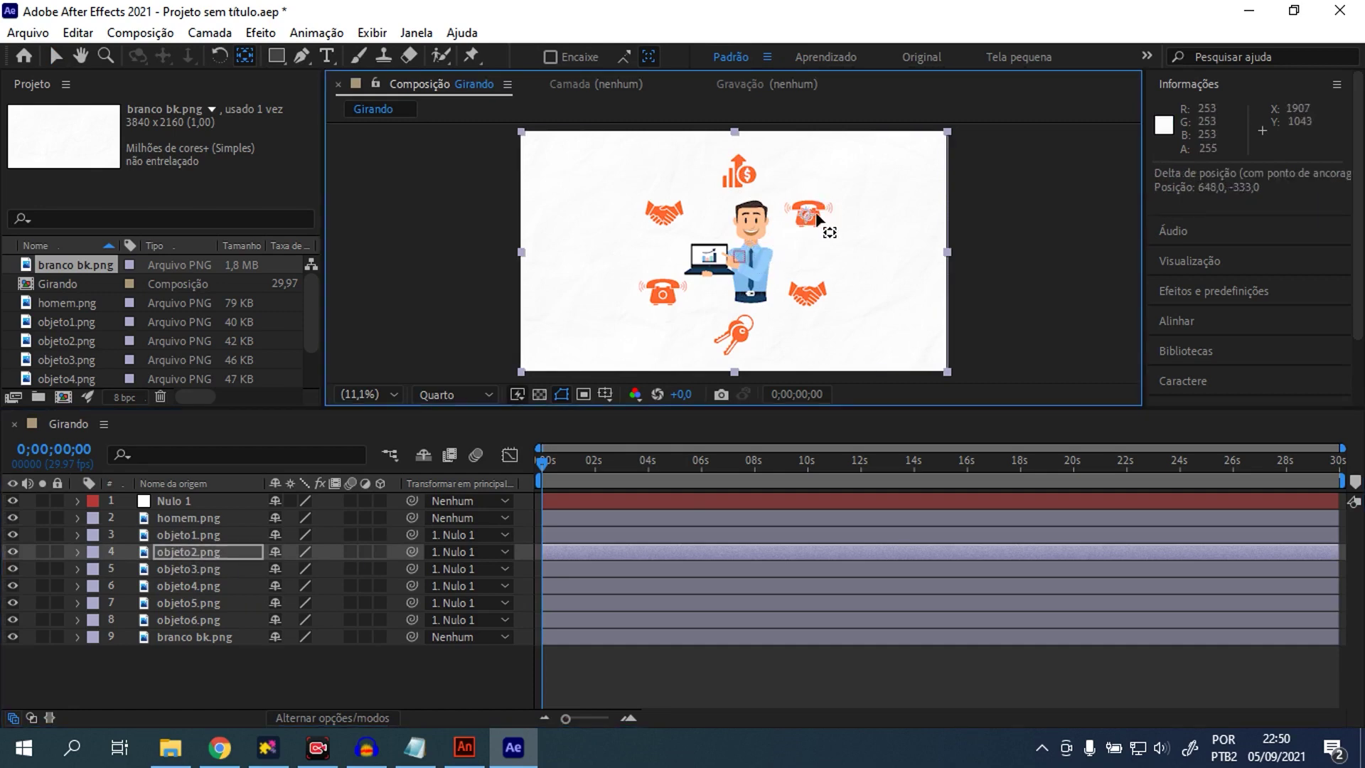
left_click(199, 568)
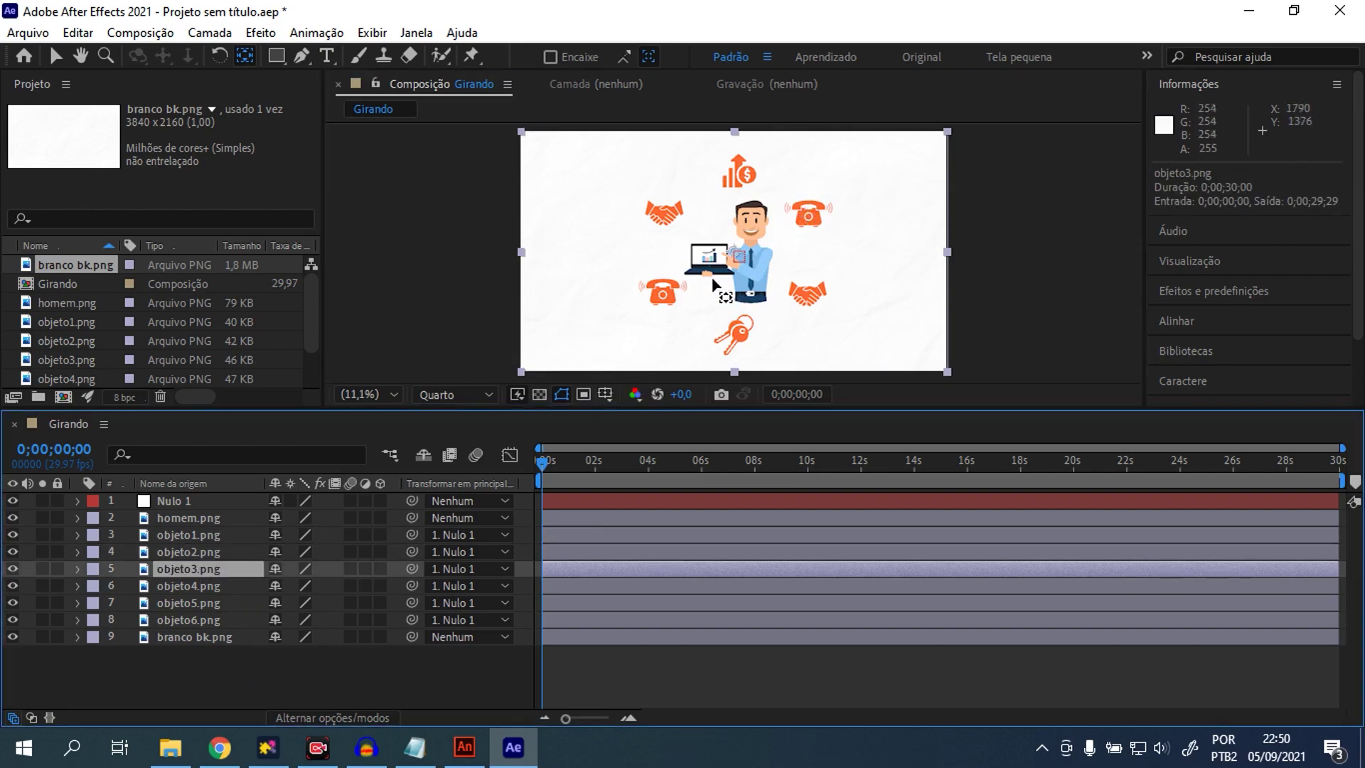
left_click_drag(741, 258, 805, 298)
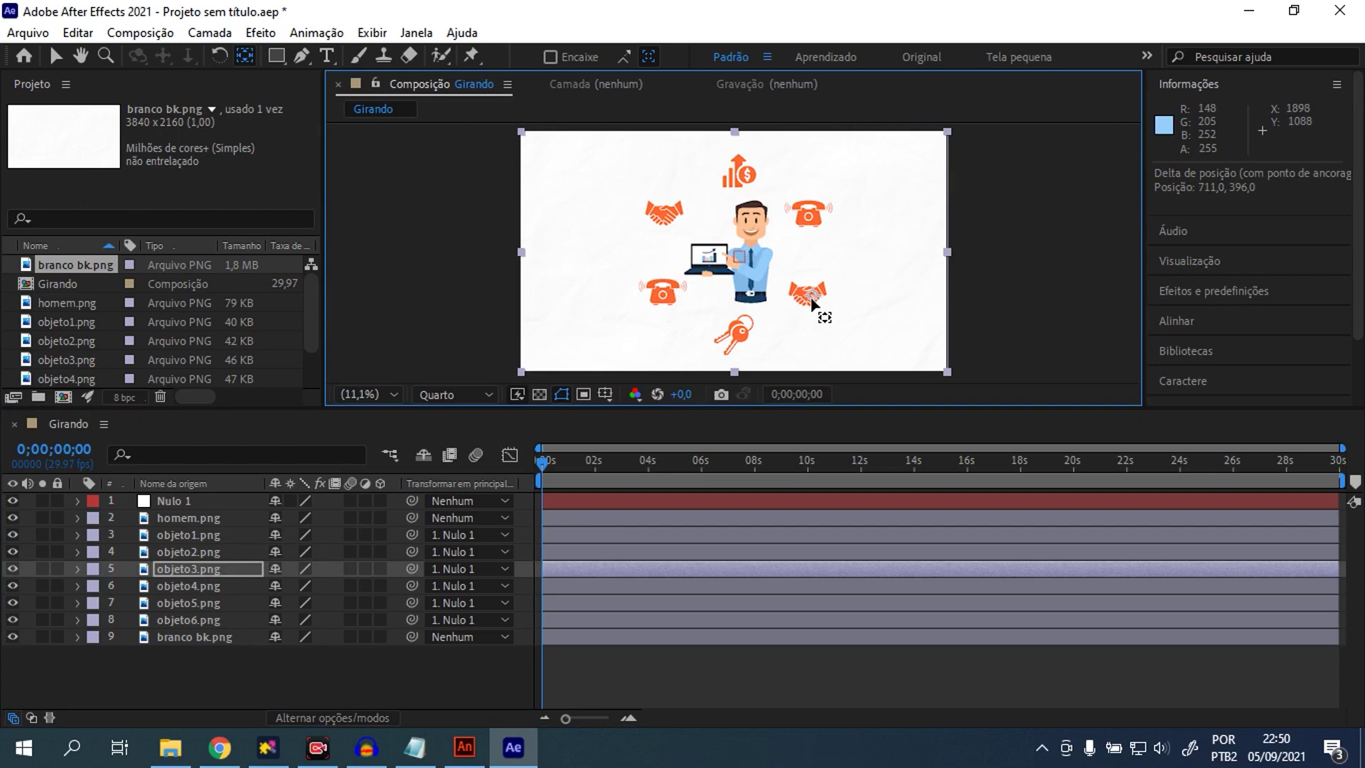
- Select objeto4 to objeto6 and review each icon layer's anchor point placement
left_click(736, 336)
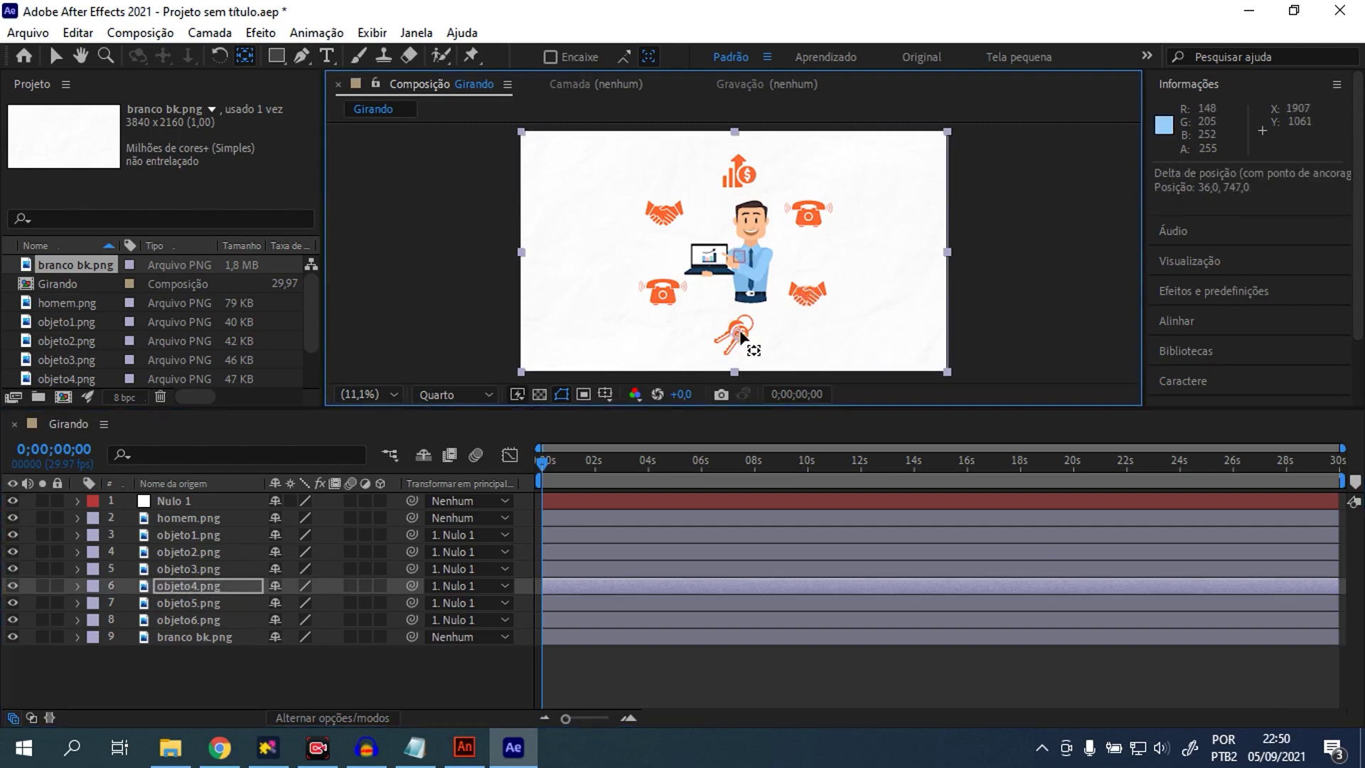
left_click(664, 298)
left_click(665, 214)
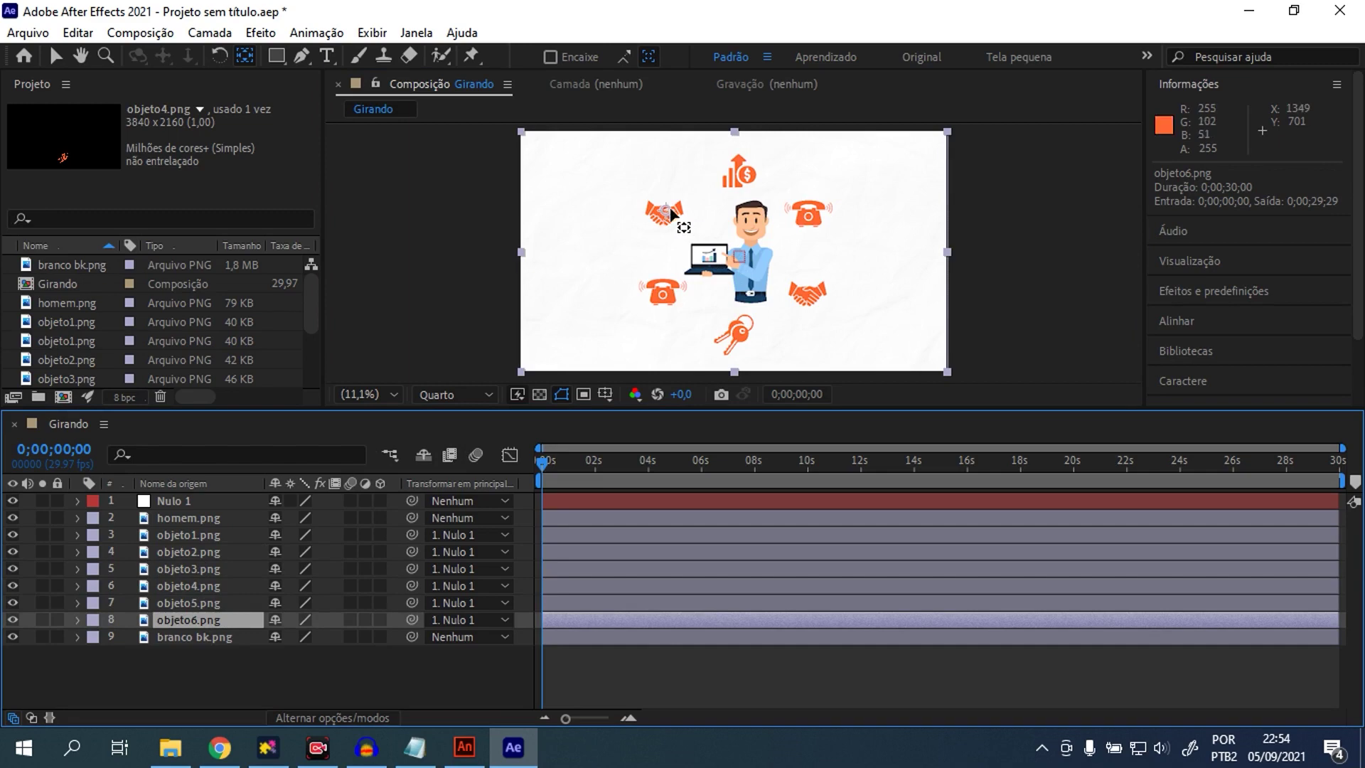
left_click(202, 535)
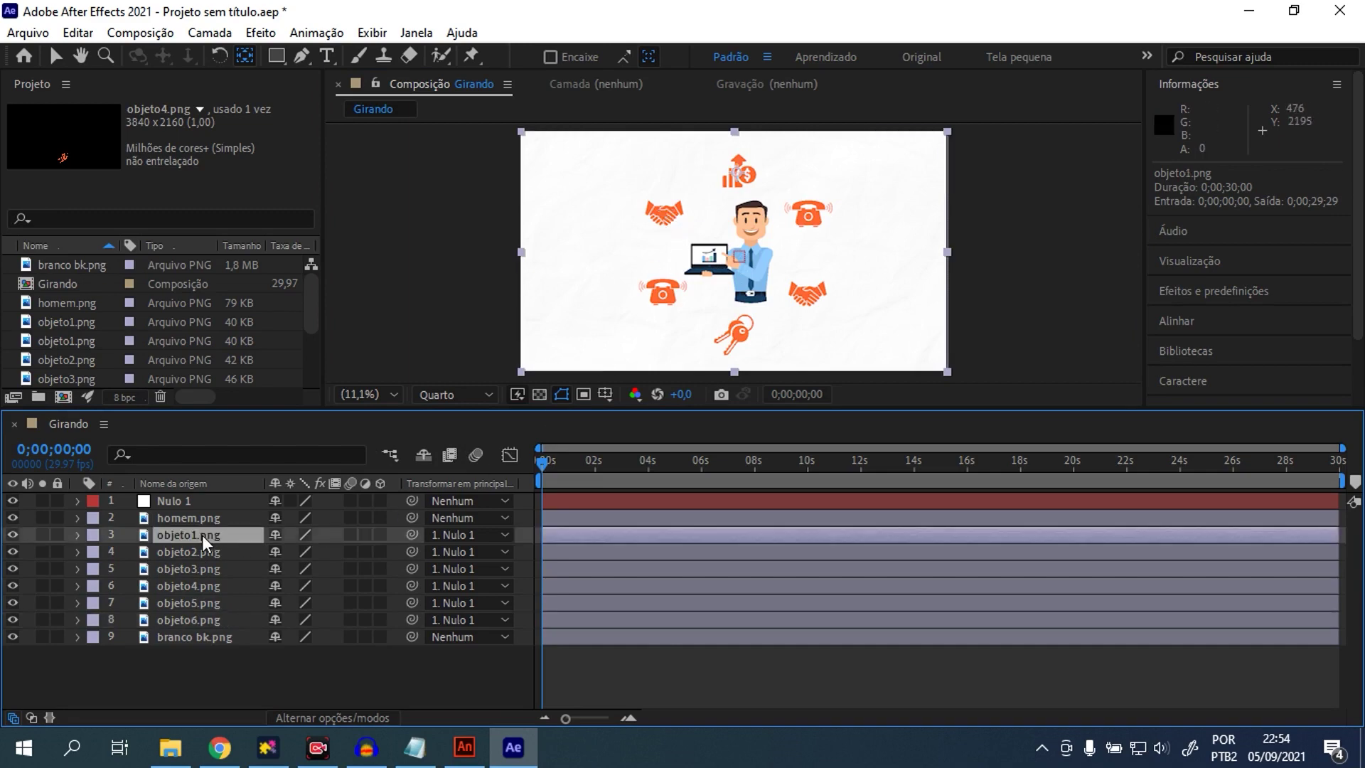
left_click(202, 555)
left_click(203, 571)
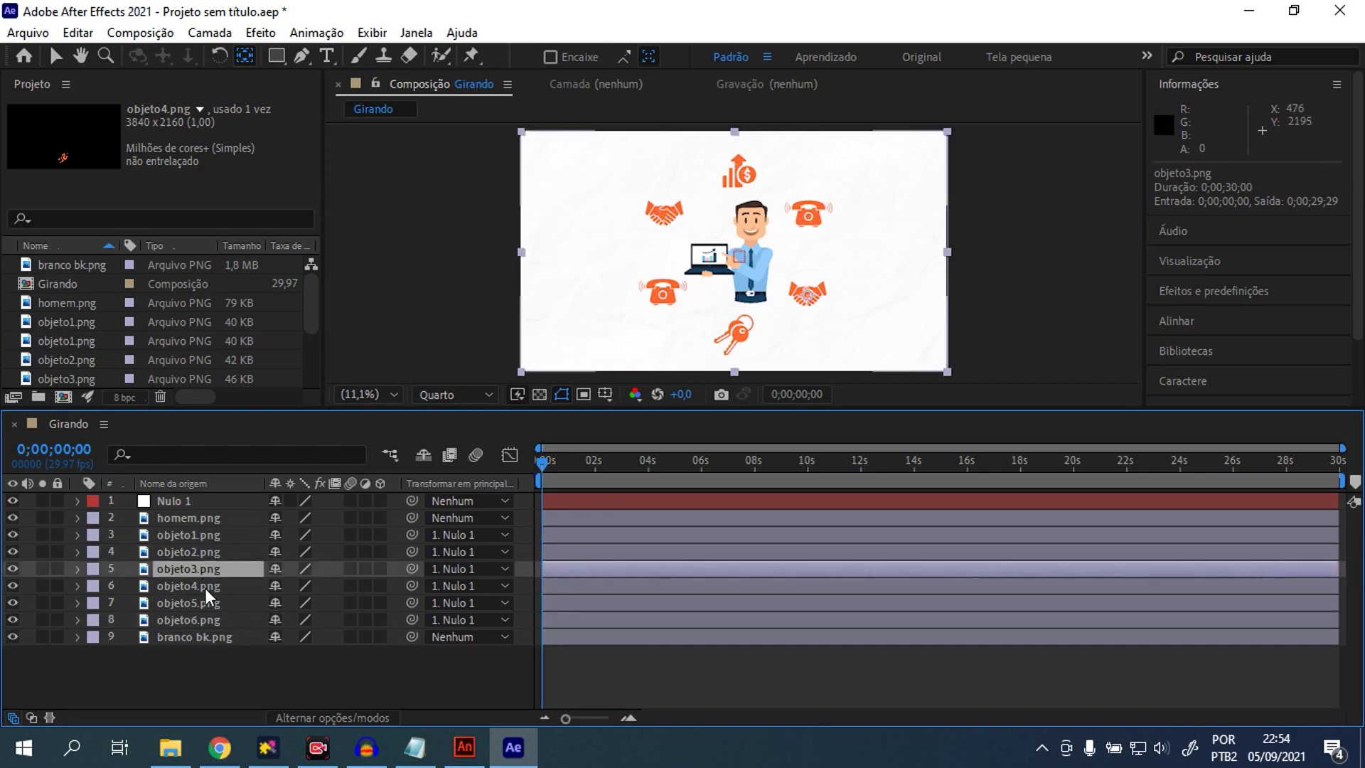
left_click(205, 588)
left_click(206, 604)
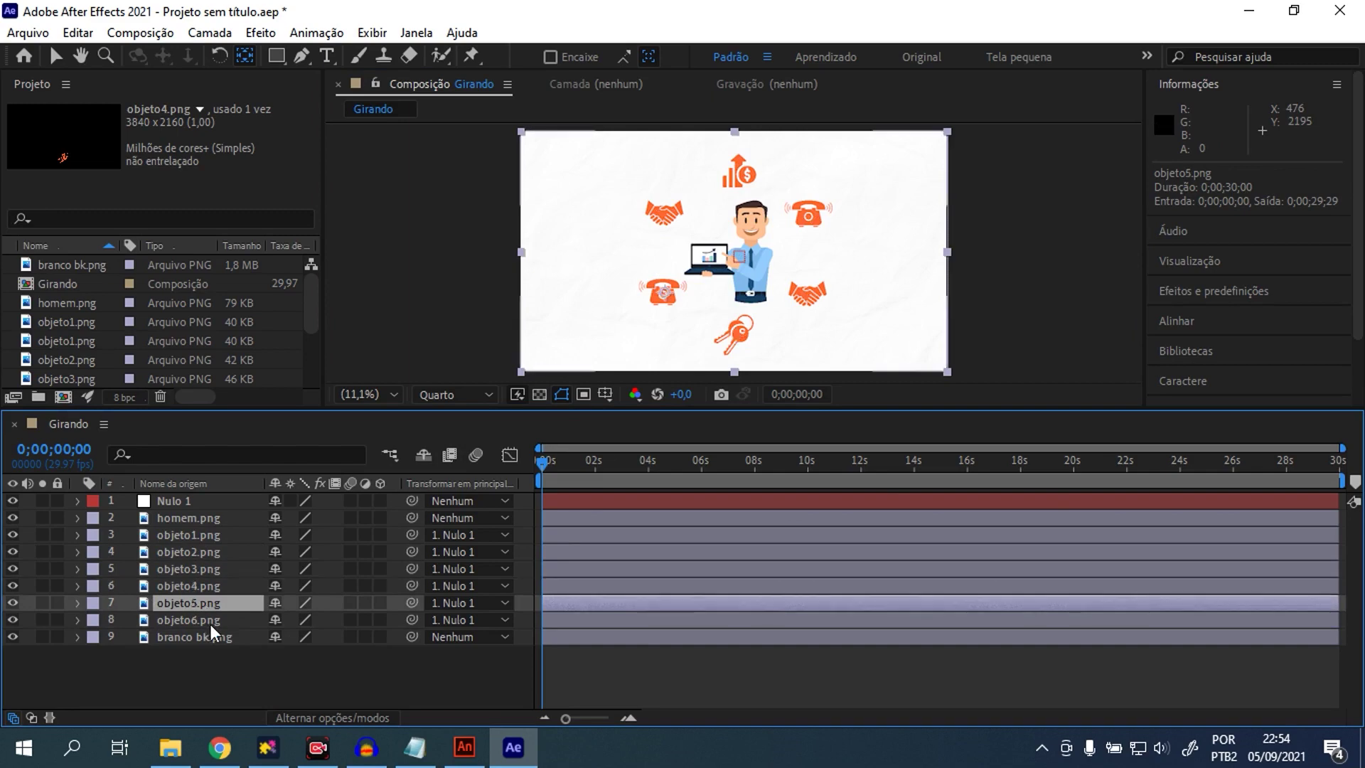
left_click(210, 624)
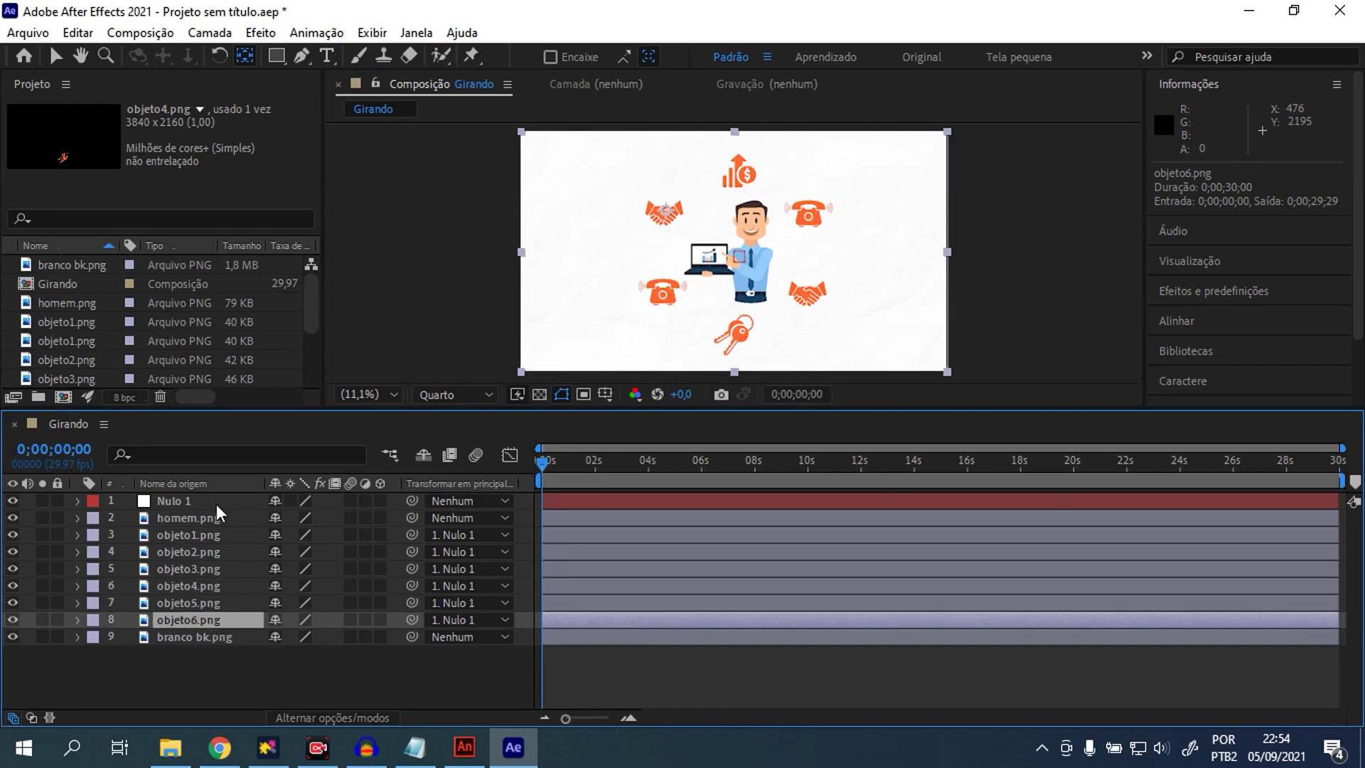
- Expand Nulo 1, copy only its Rotation expression, and collapse the layer again
left_click(178, 501)
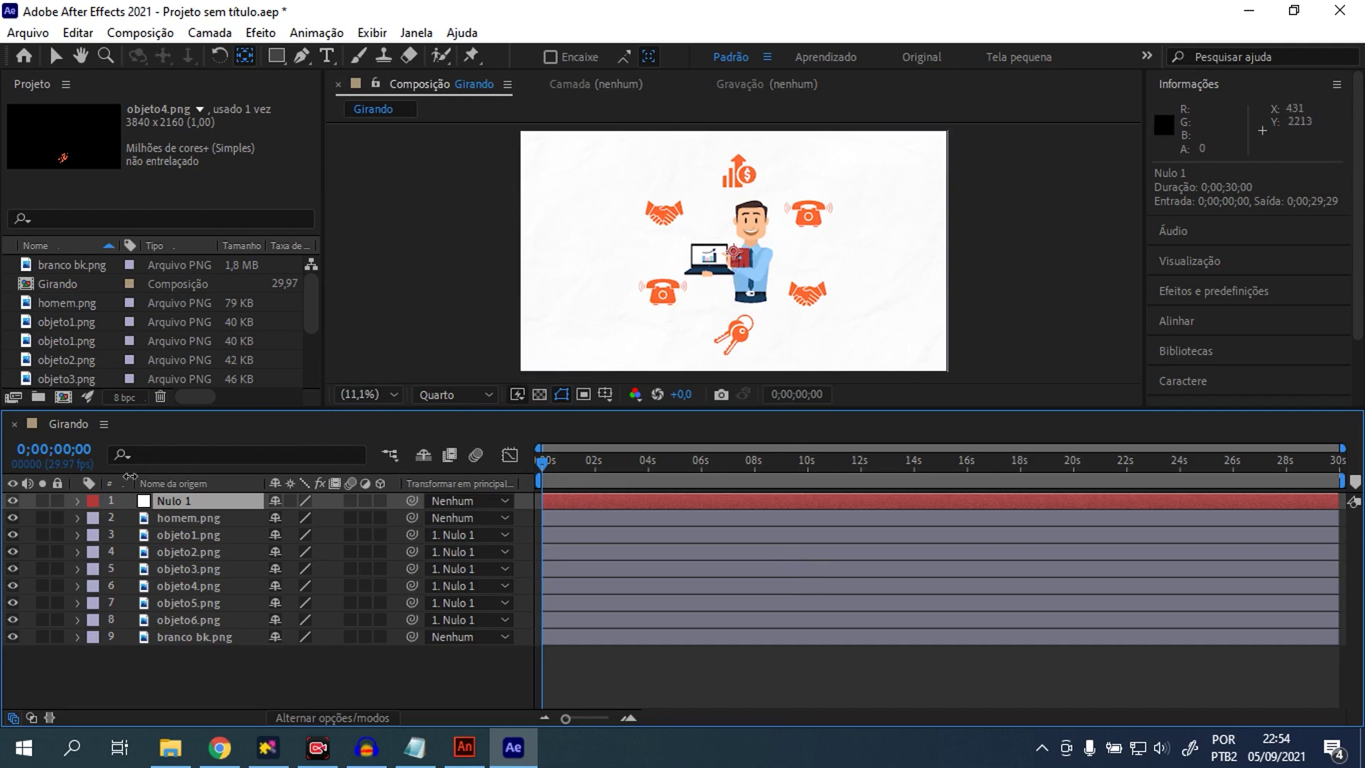
left_click(76, 501)
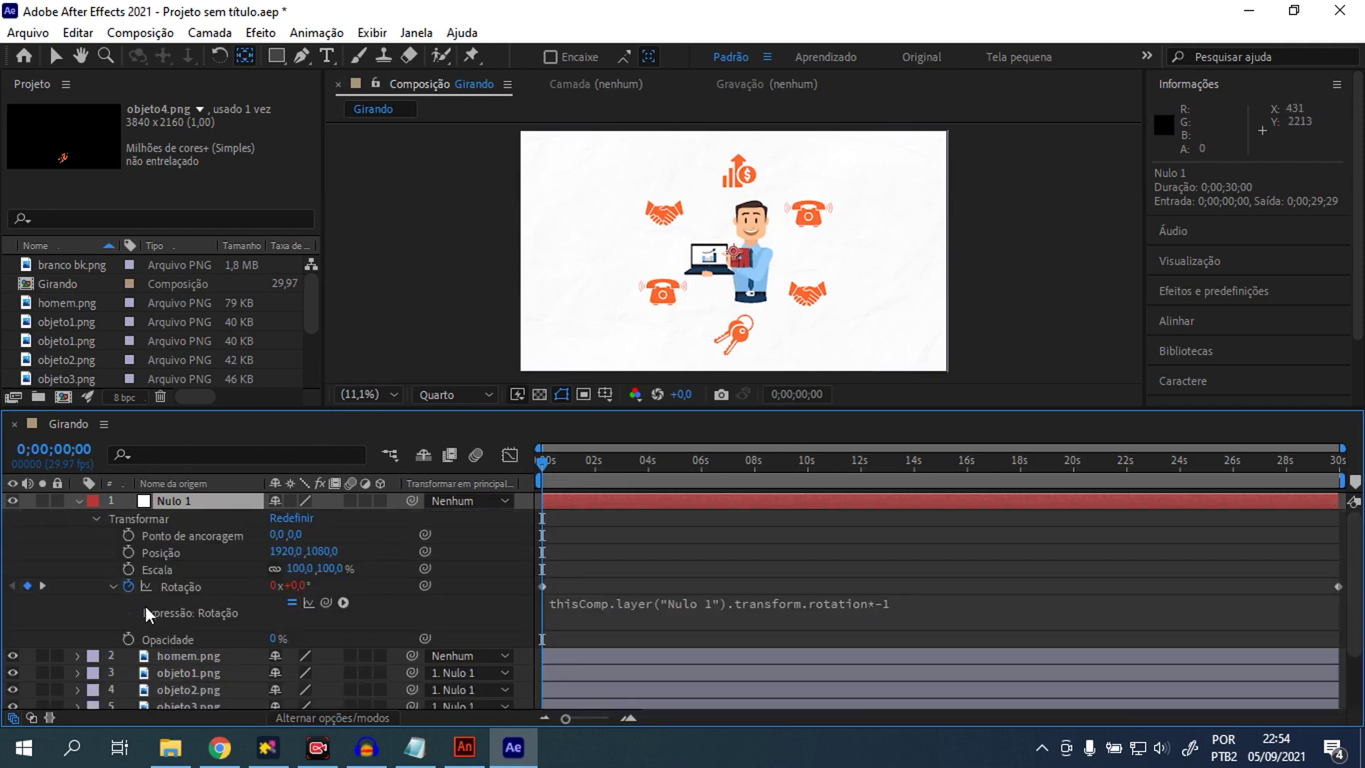
left_click(192, 586)
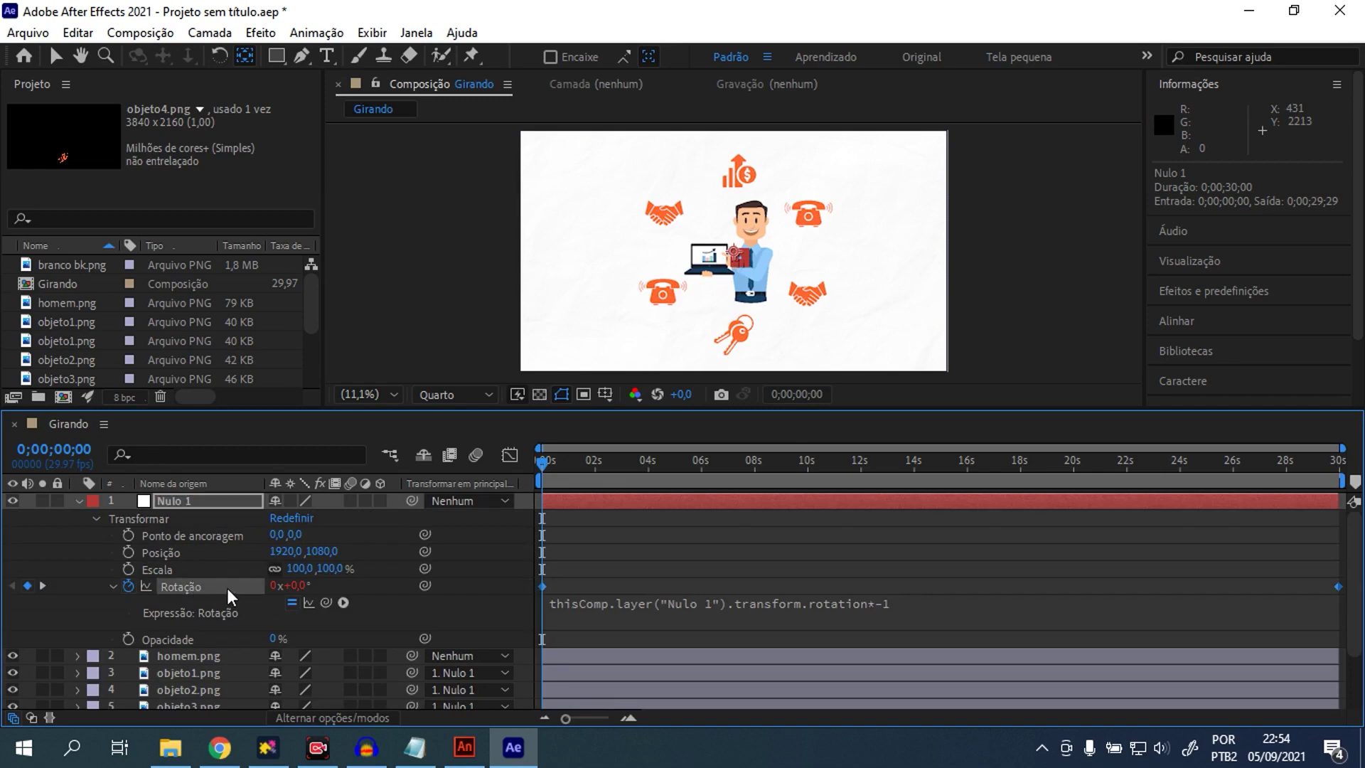
right_click(222, 587)
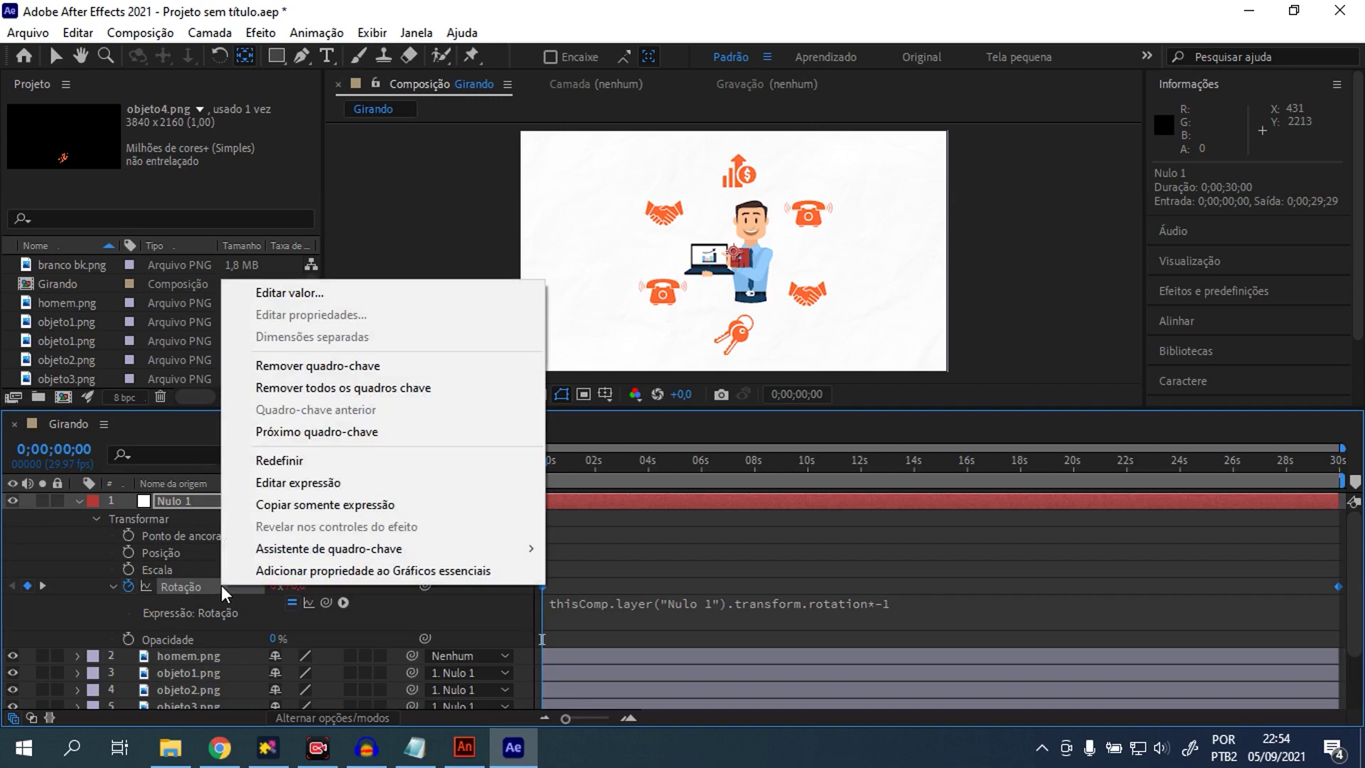
left_click(292, 505)
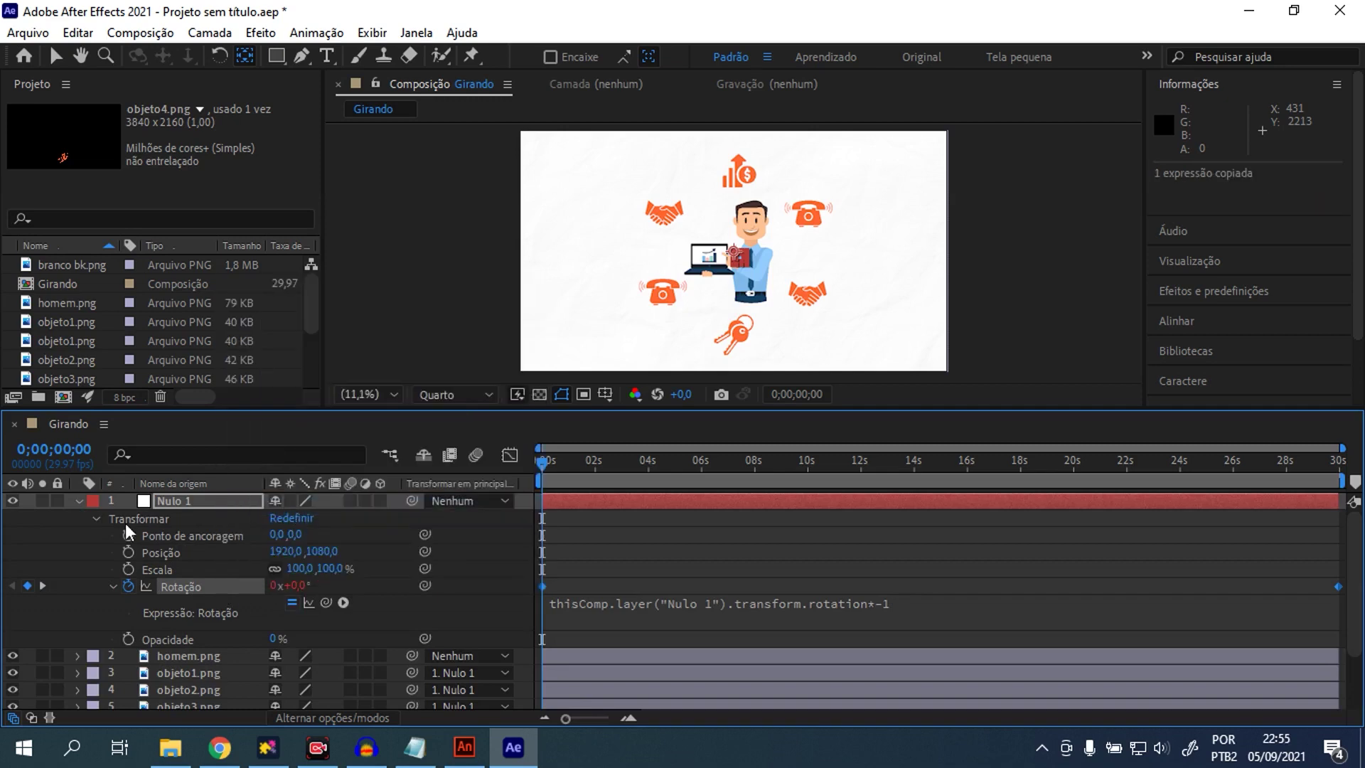
left_click(77, 500)
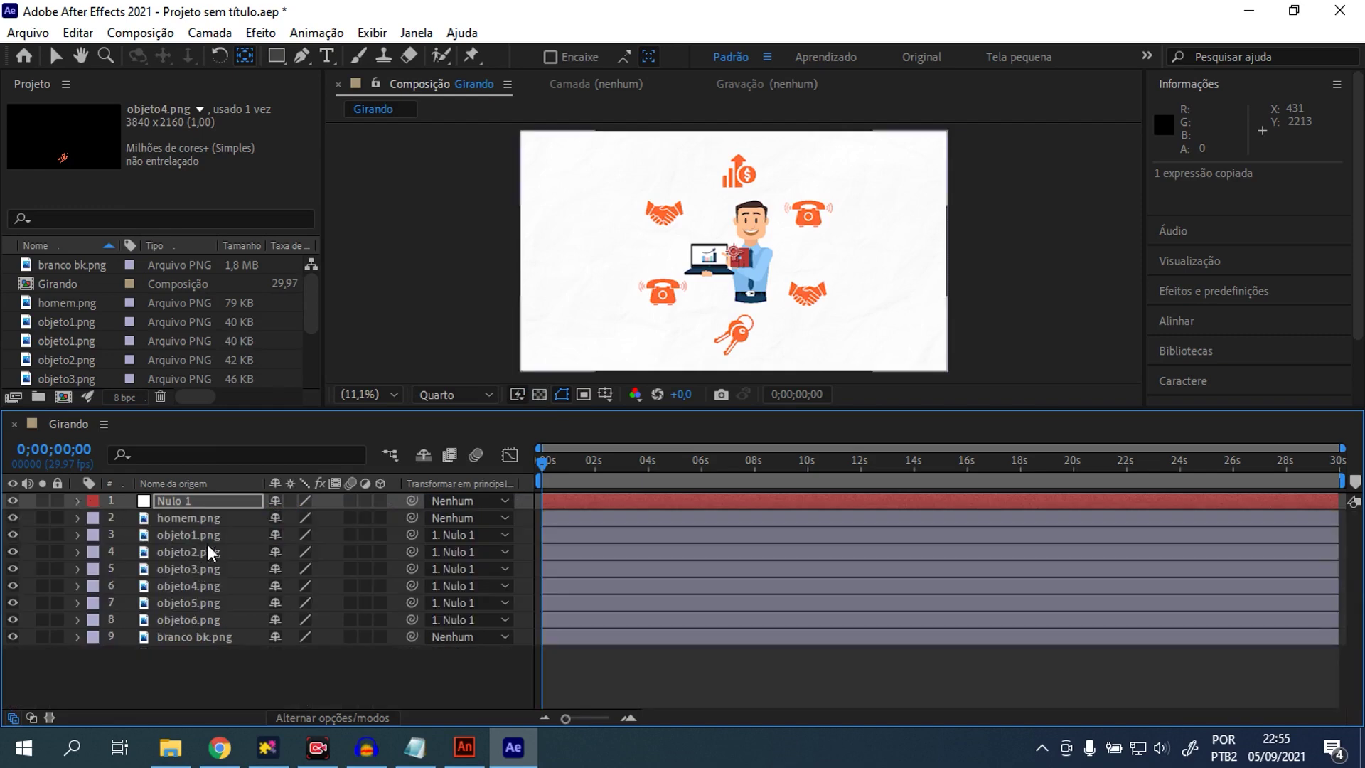
- Expand objeto1 and objeto2 and select both of their Rotation properties
left_click(77, 535)
left_click(95, 552)
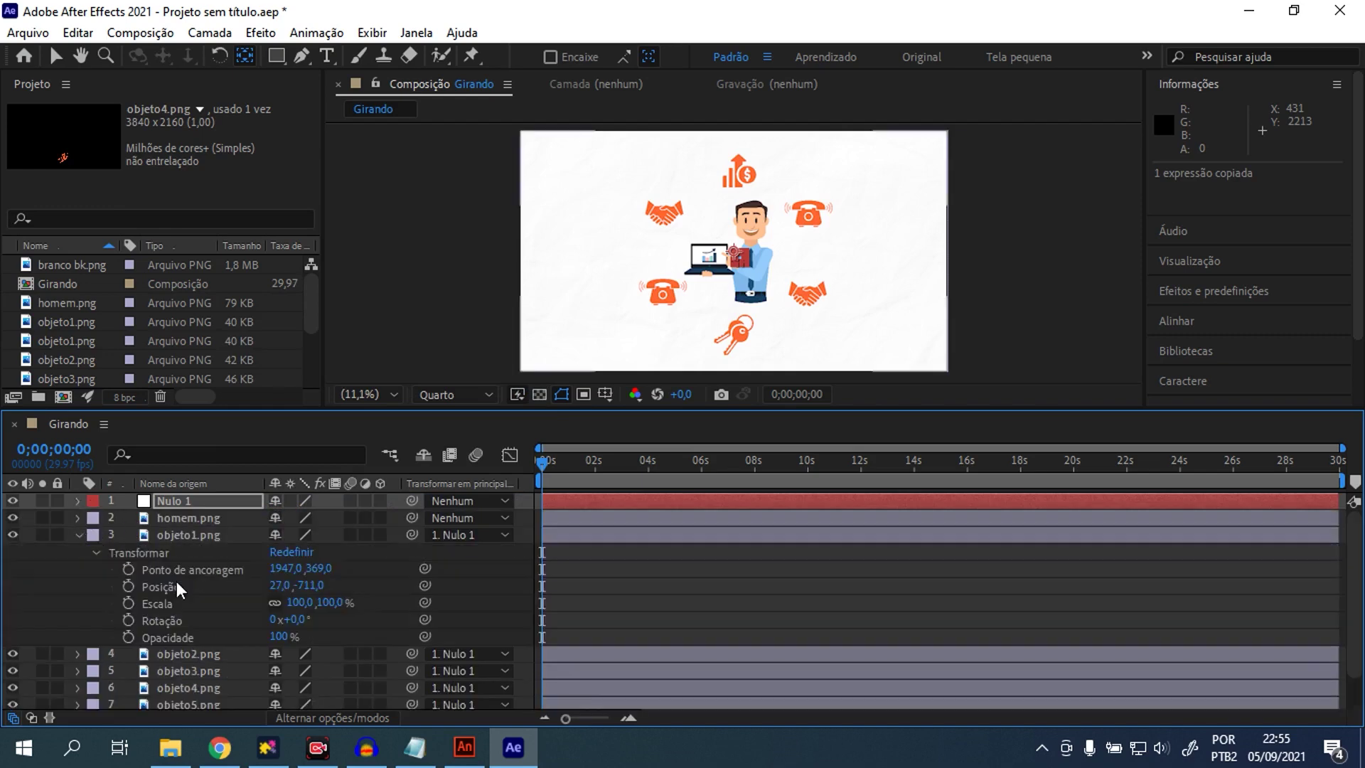
left_click(175, 617)
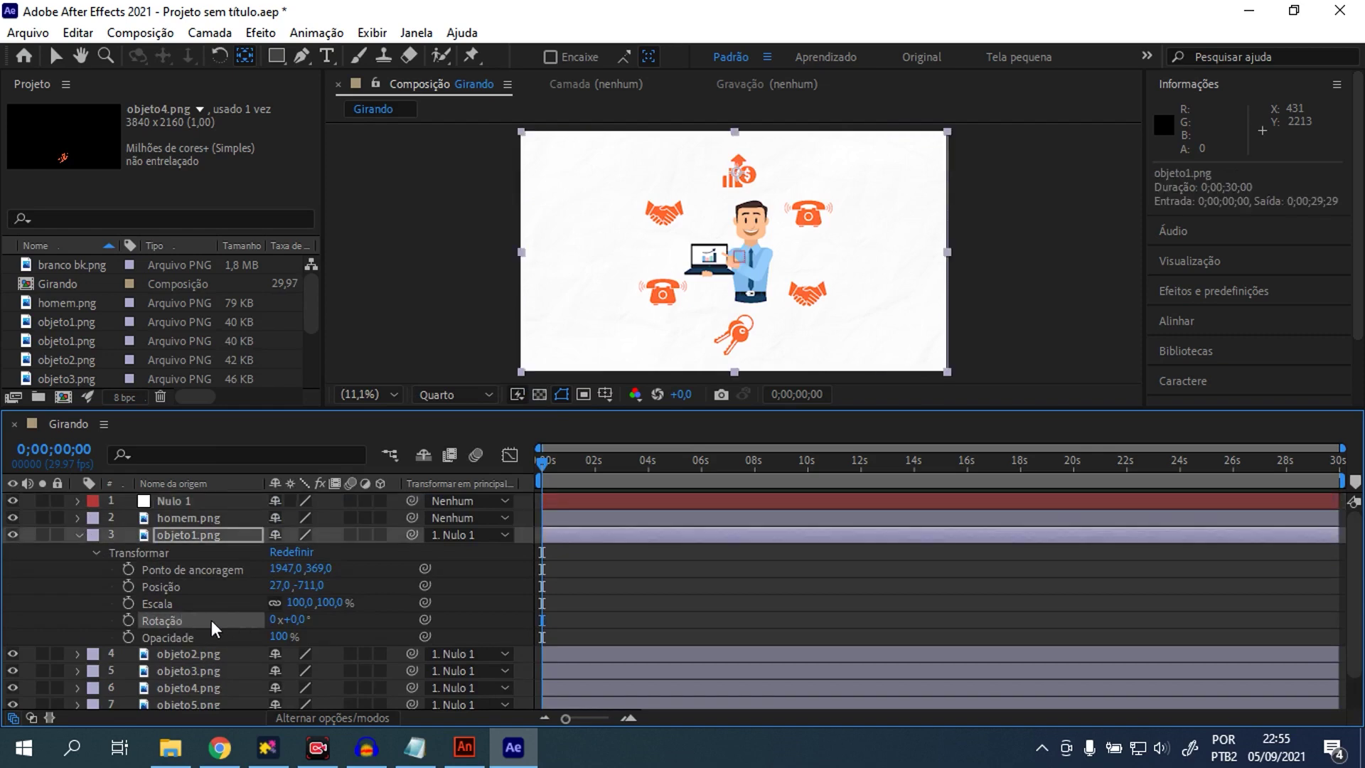
left_click(78, 654)
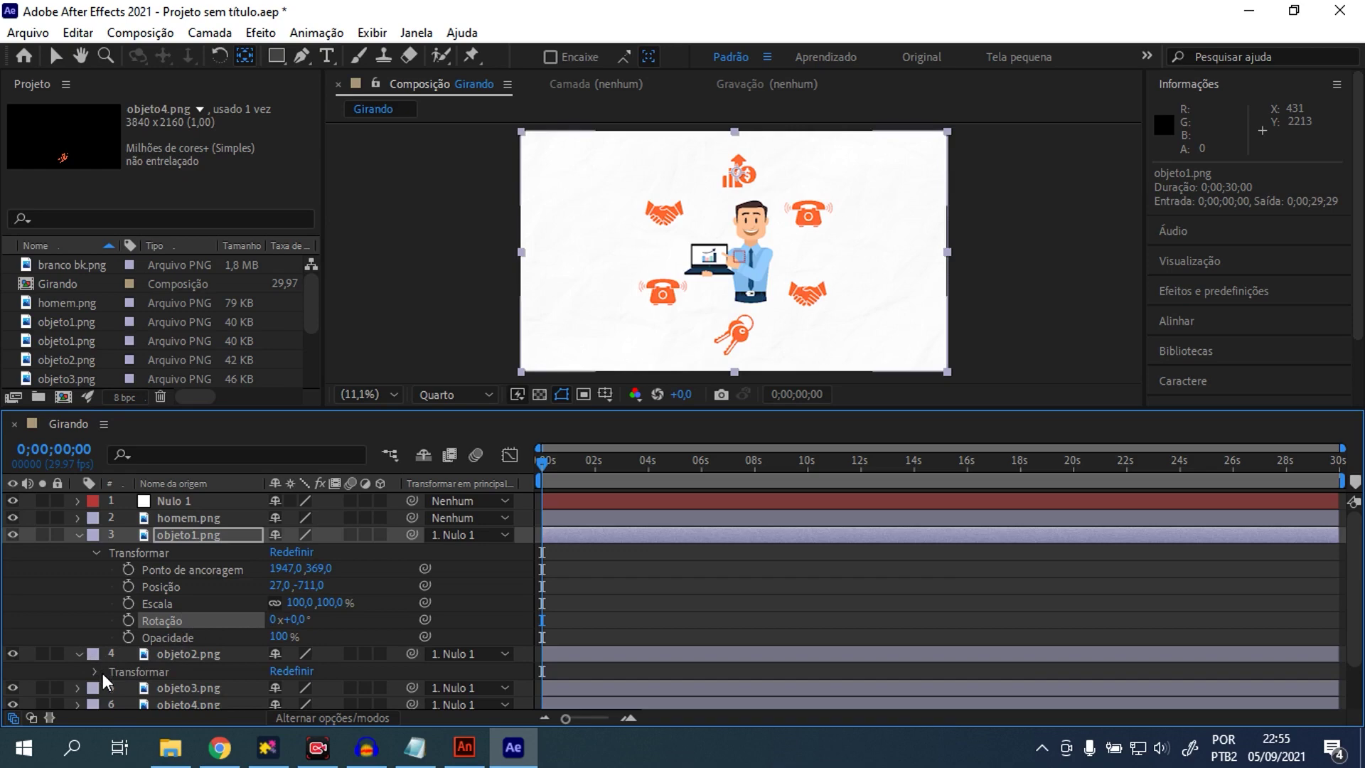
left_click(96, 671)
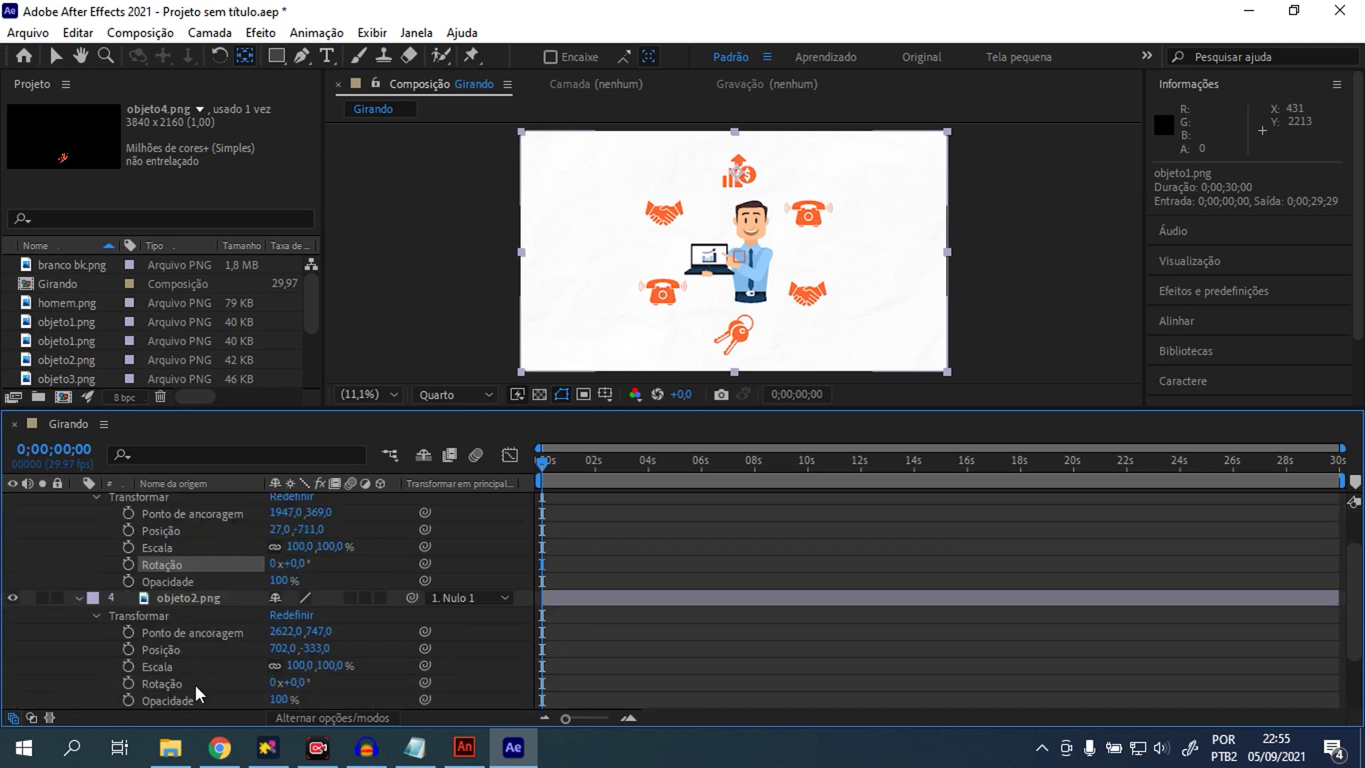
left_click(172, 681, "ctrl")
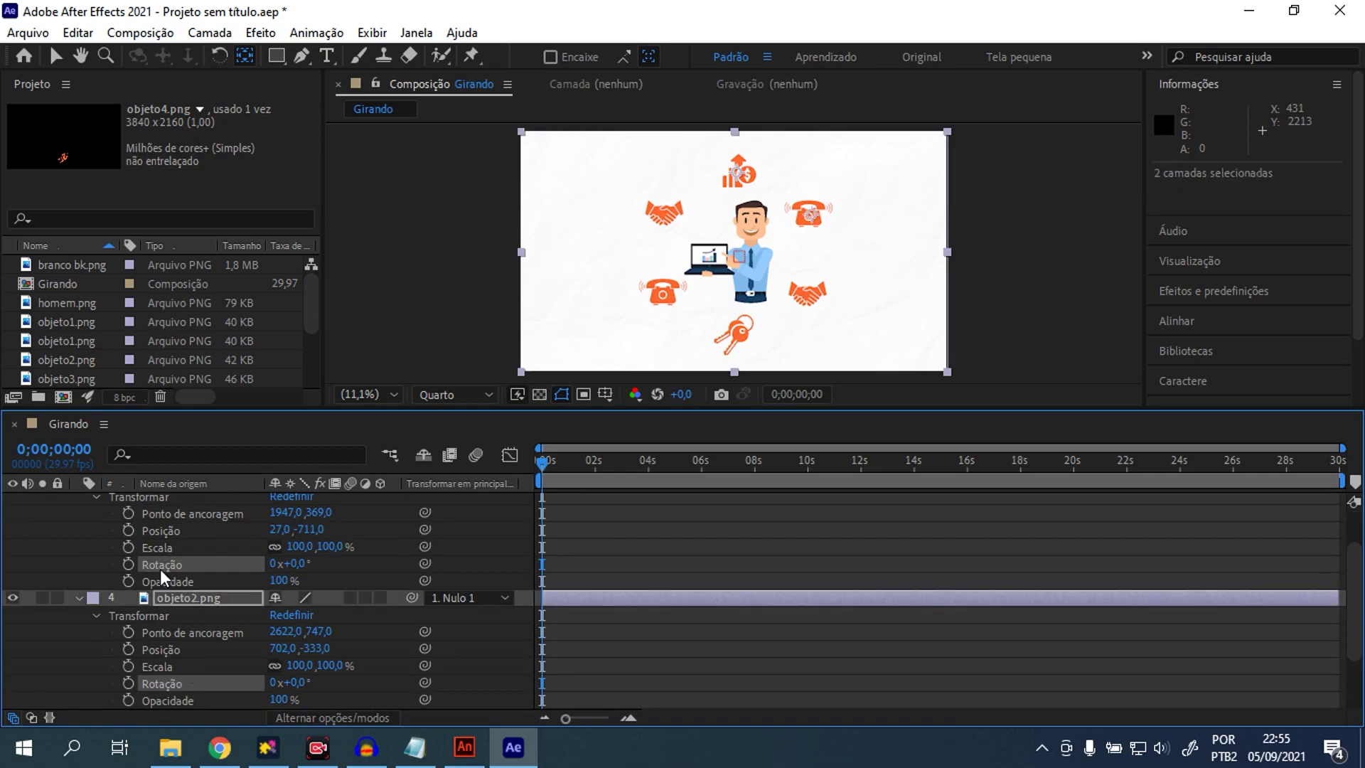
- Add the Rotation properties of objeto3 through objeto6 to the selection
scroll(282, 647, "down", 3)
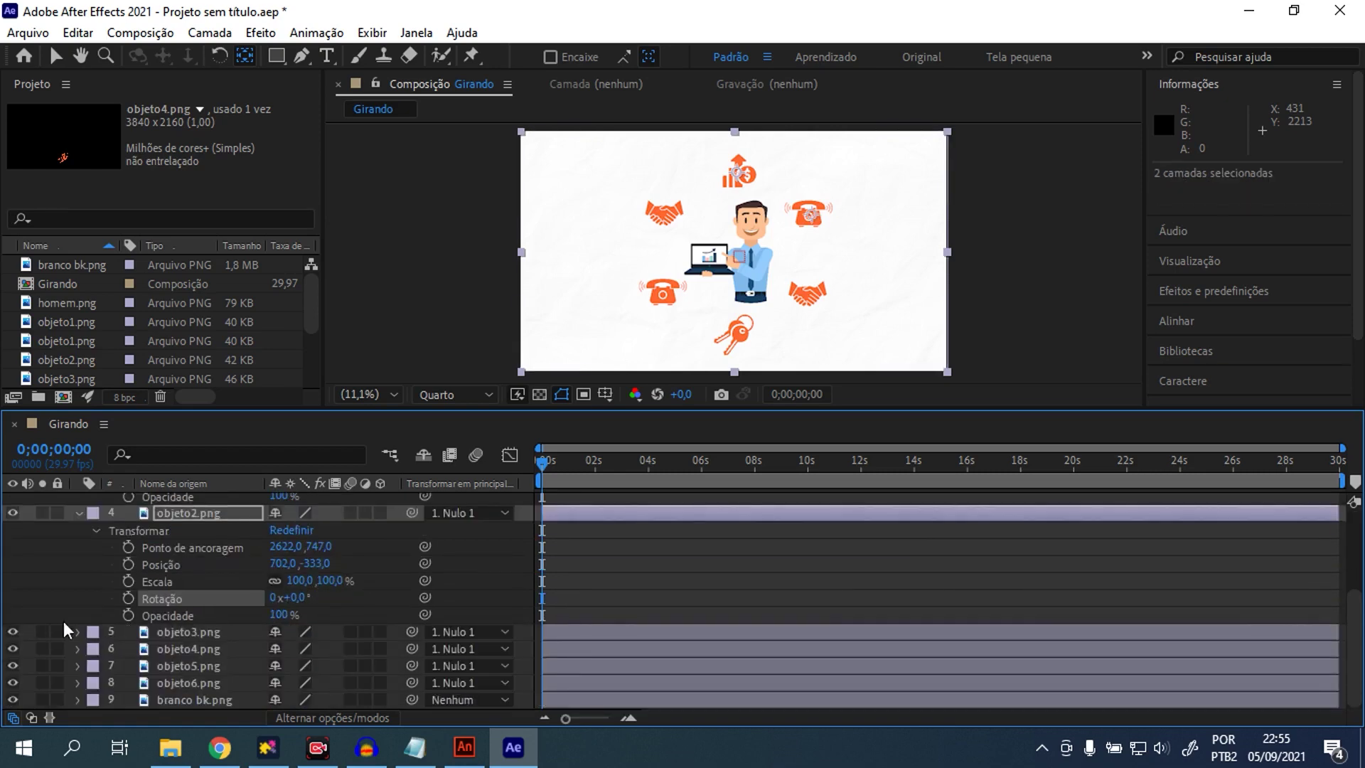
left_click(78, 632)
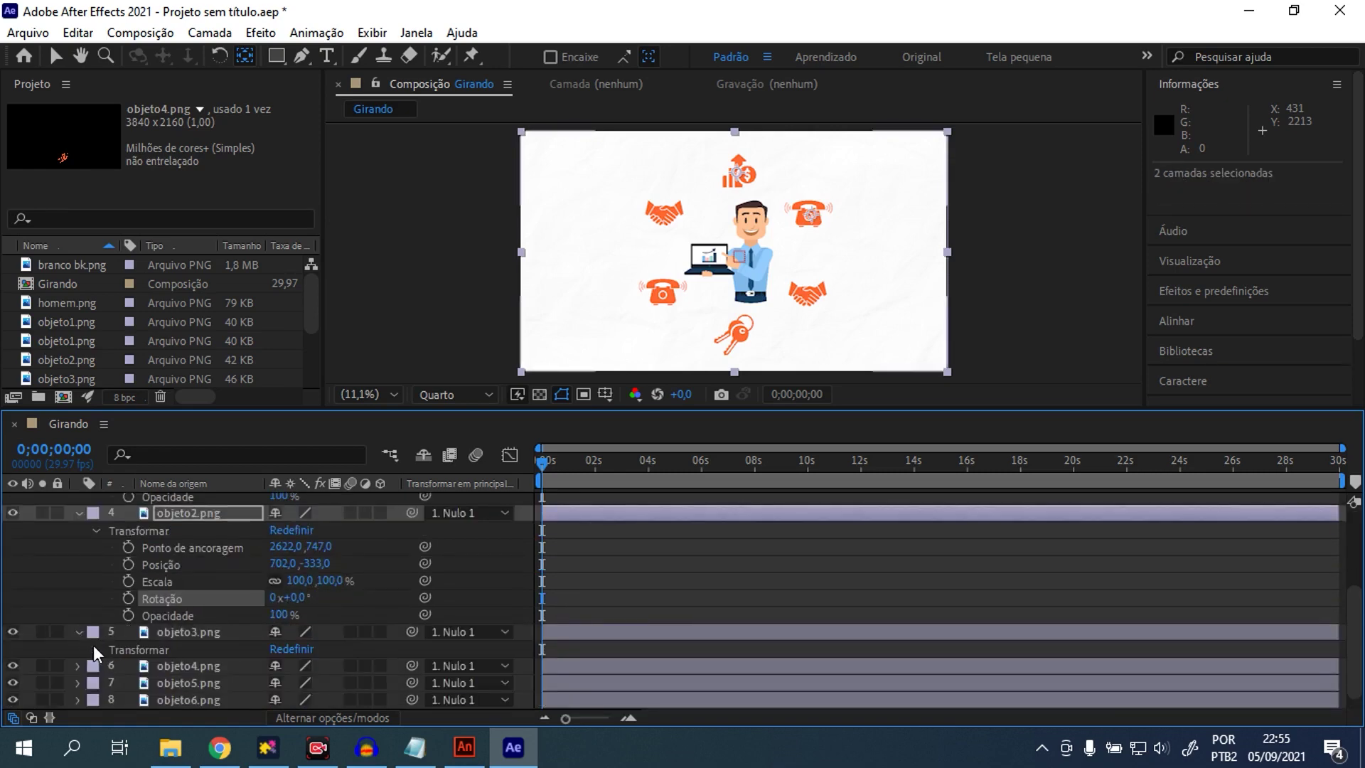
left_click(93, 648)
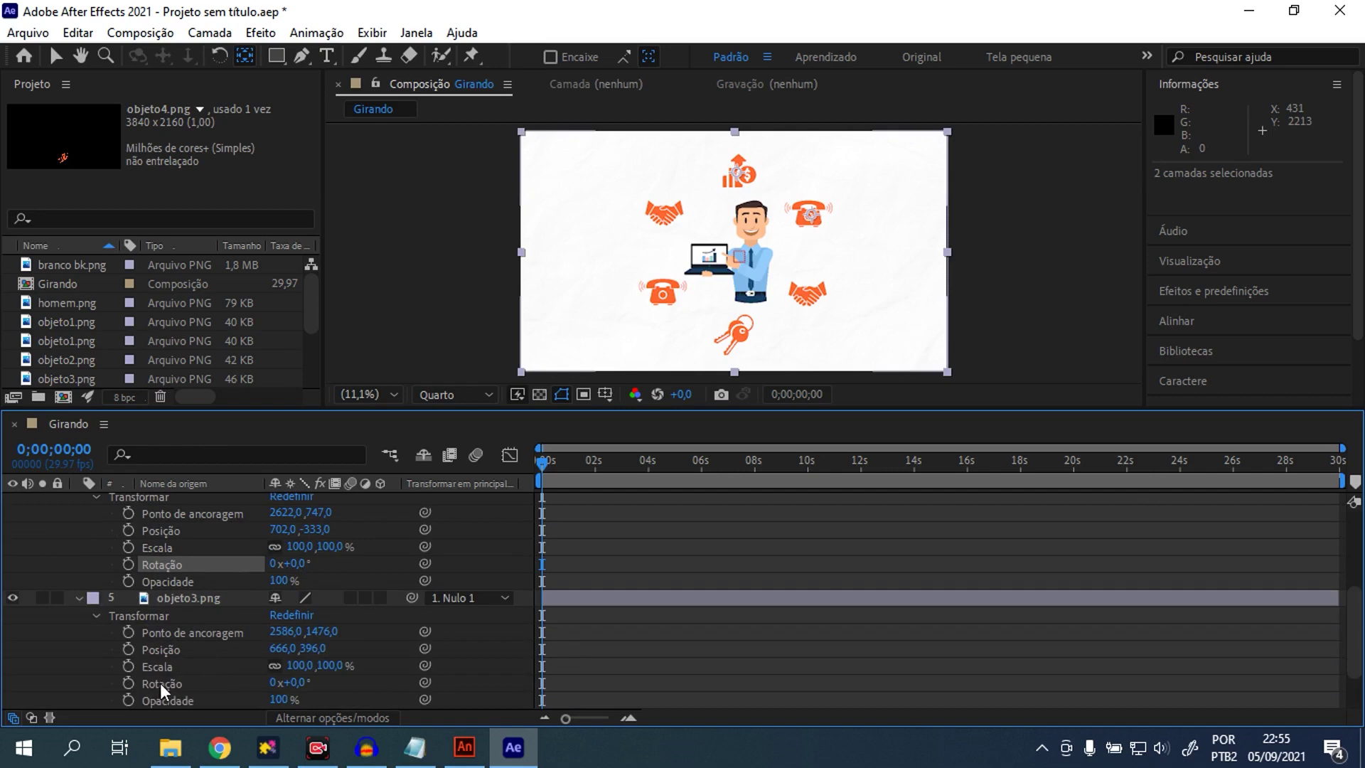
left_click(173, 684, "shift")
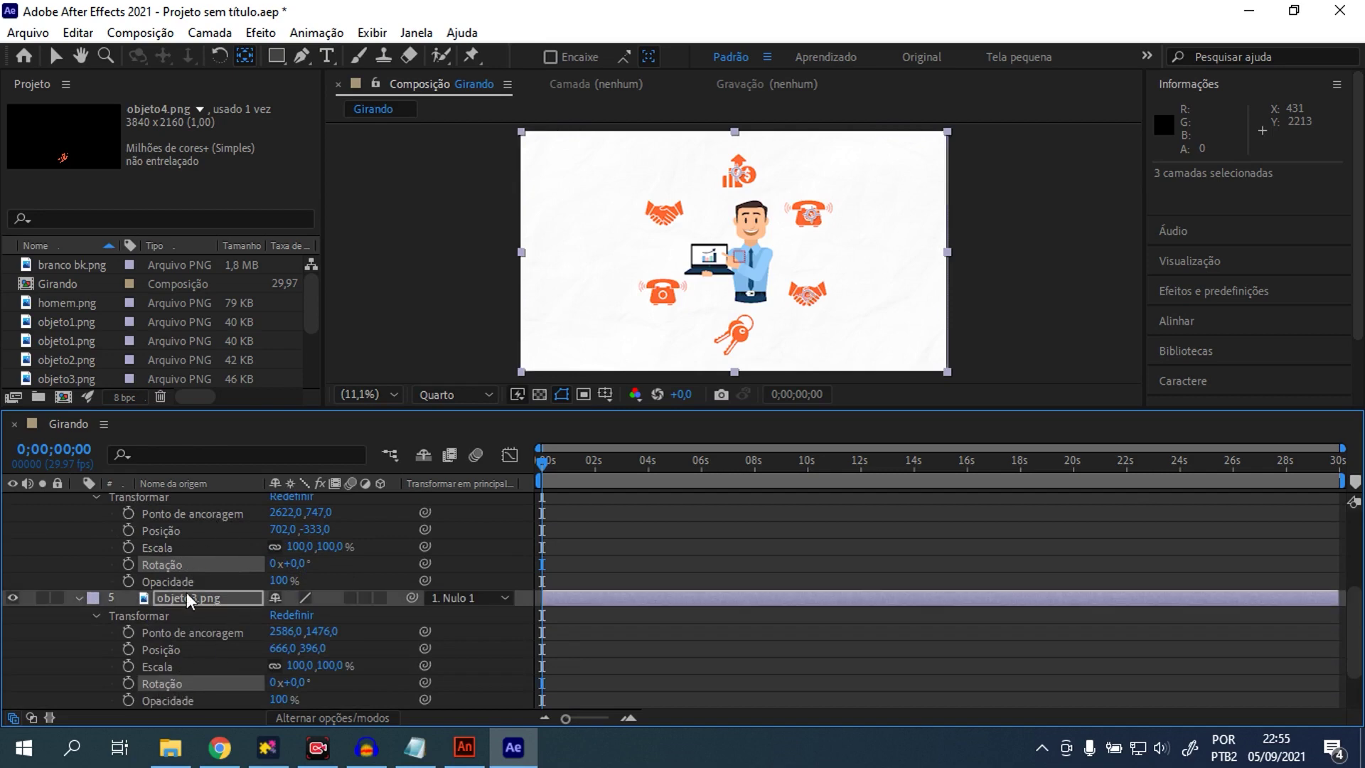
scroll(197, 656, "down", 2)
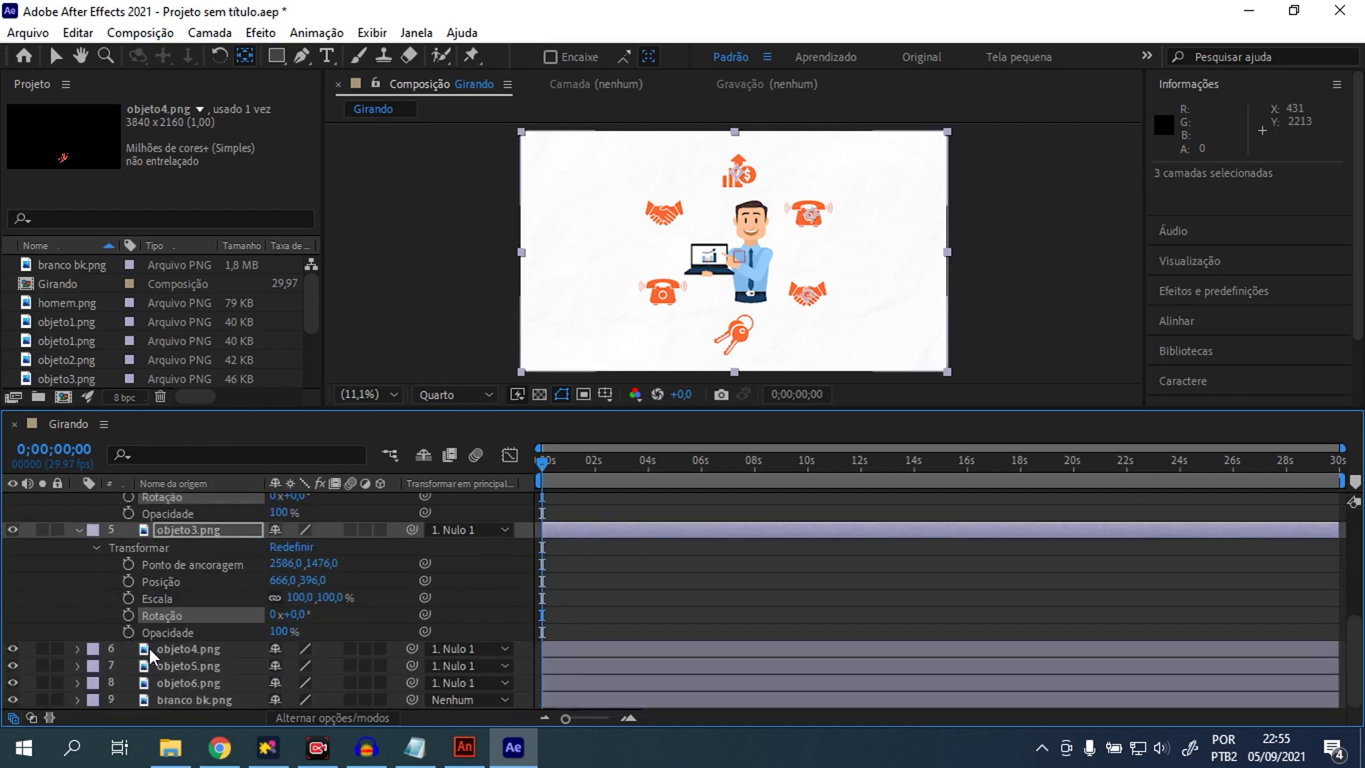
left_click(78, 648)
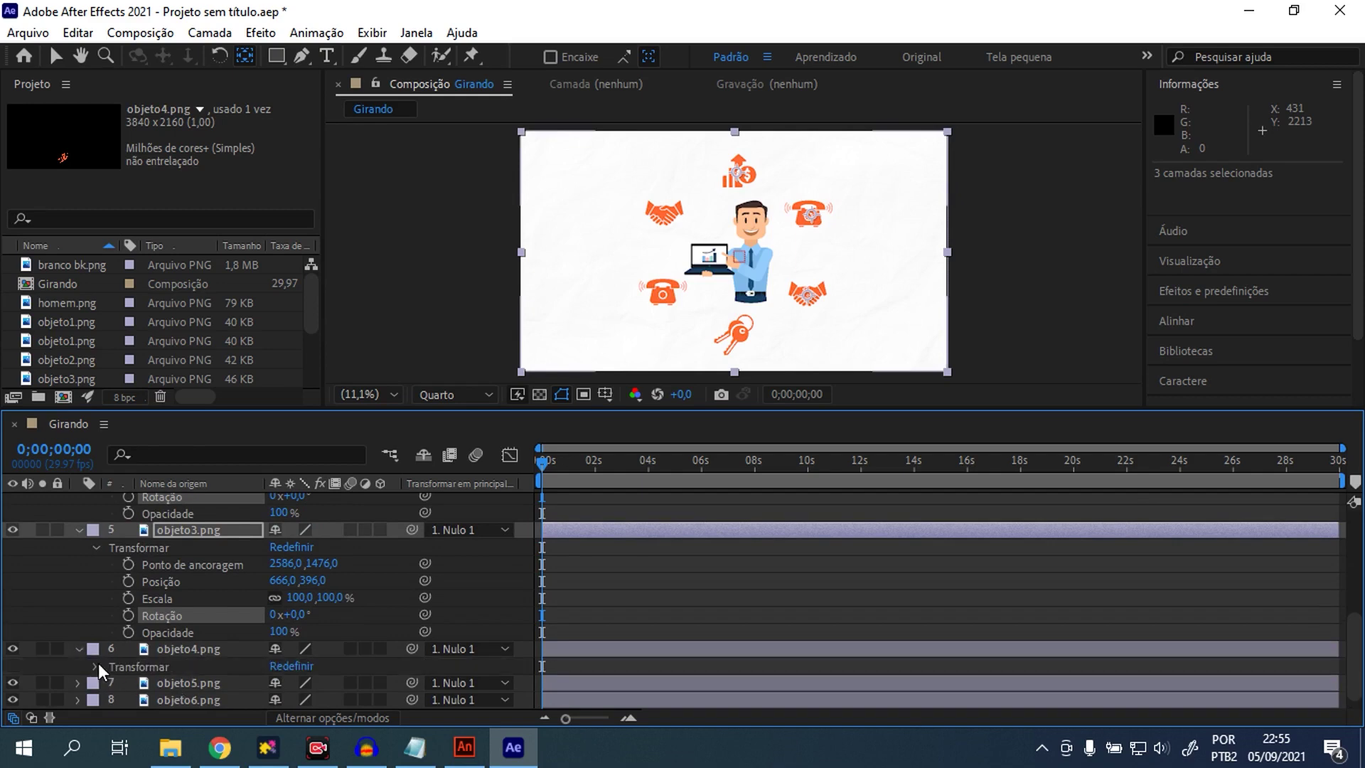
left_click(95, 666)
left_click(162, 683, "ctrl")
left_click(177, 685, "ctrl")
scroll(155, 685, "down", 1)
left_click(155, 684, "ctrl")
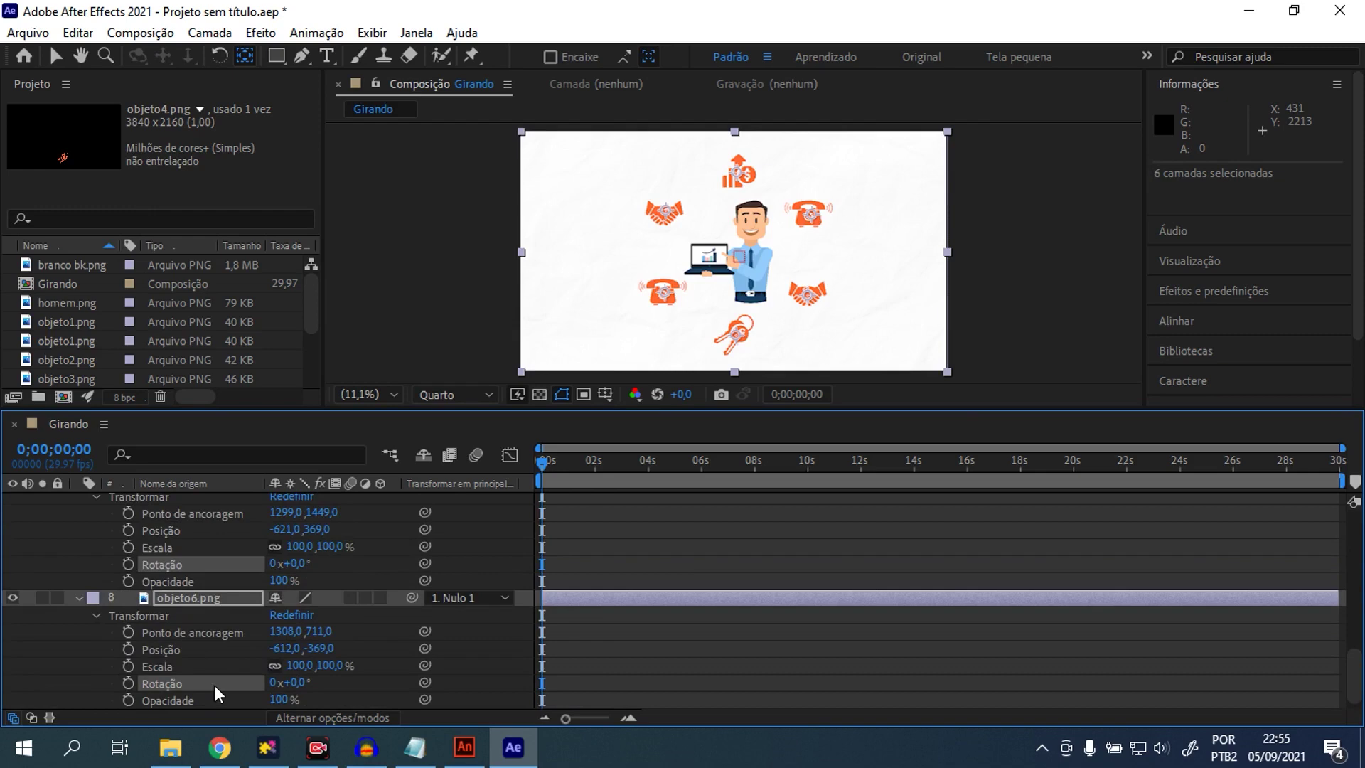
- Paste thisComp.layer("Nulo 1").transform.rotation*-1 into all six Rotation properties and verify it
type("thisComp.layer(\"Nulo 1\").transform.rotation*-1")
left_click(113, 684)
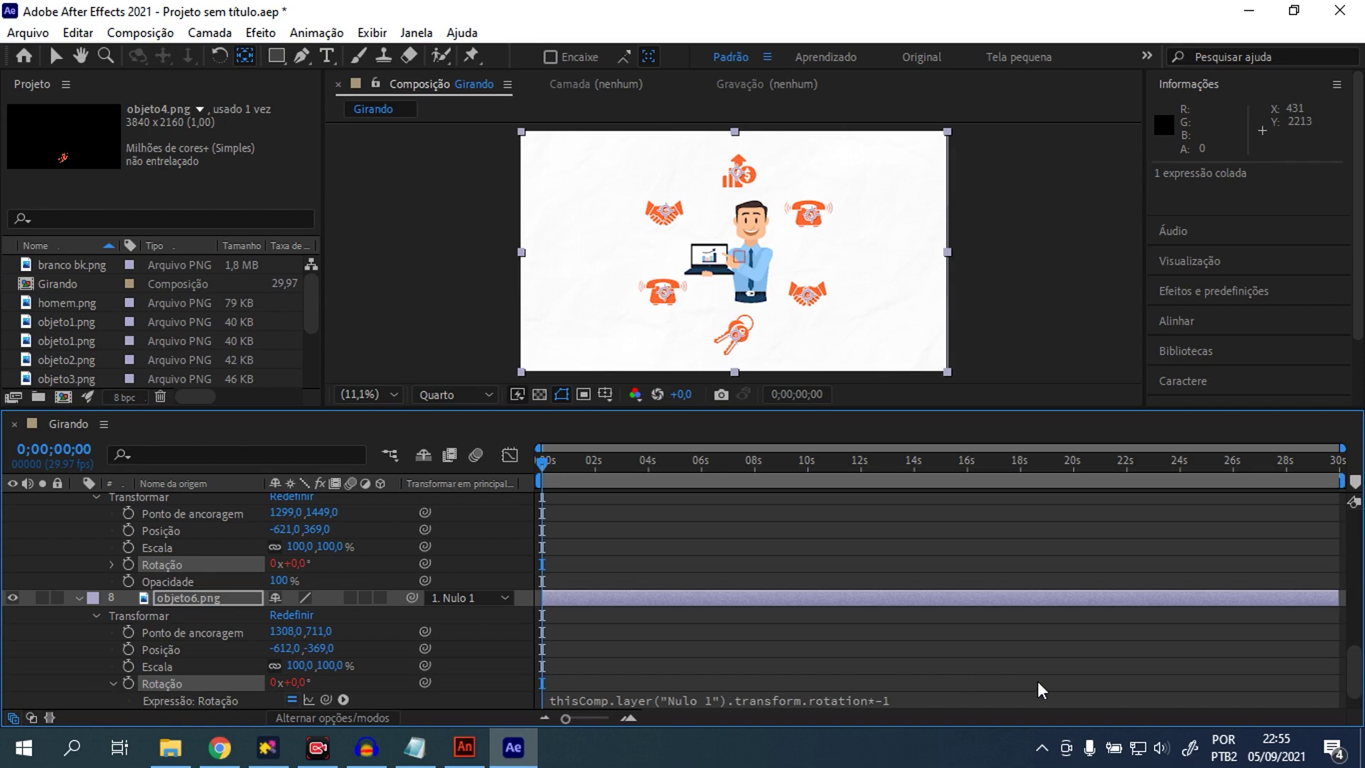
scroll(1352, 670, "down", 1)
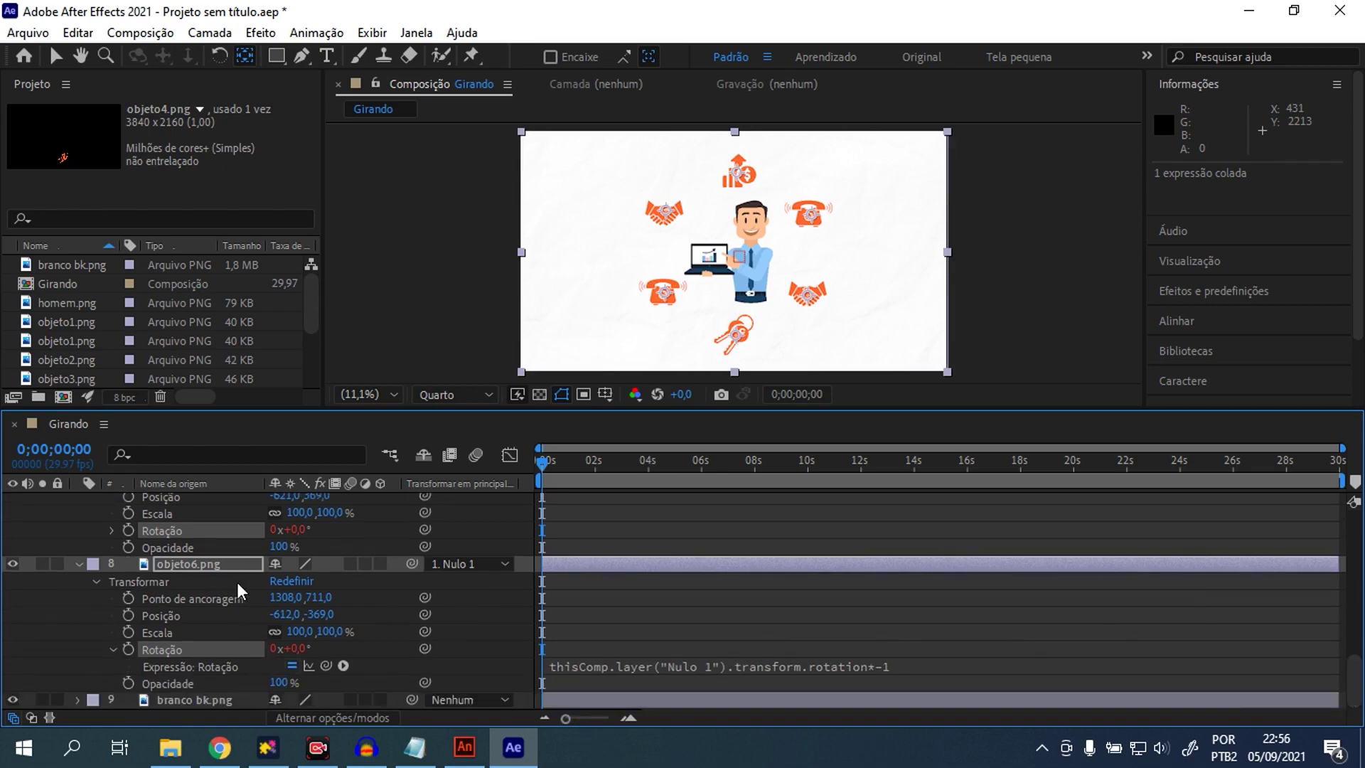
left_click(117, 534)
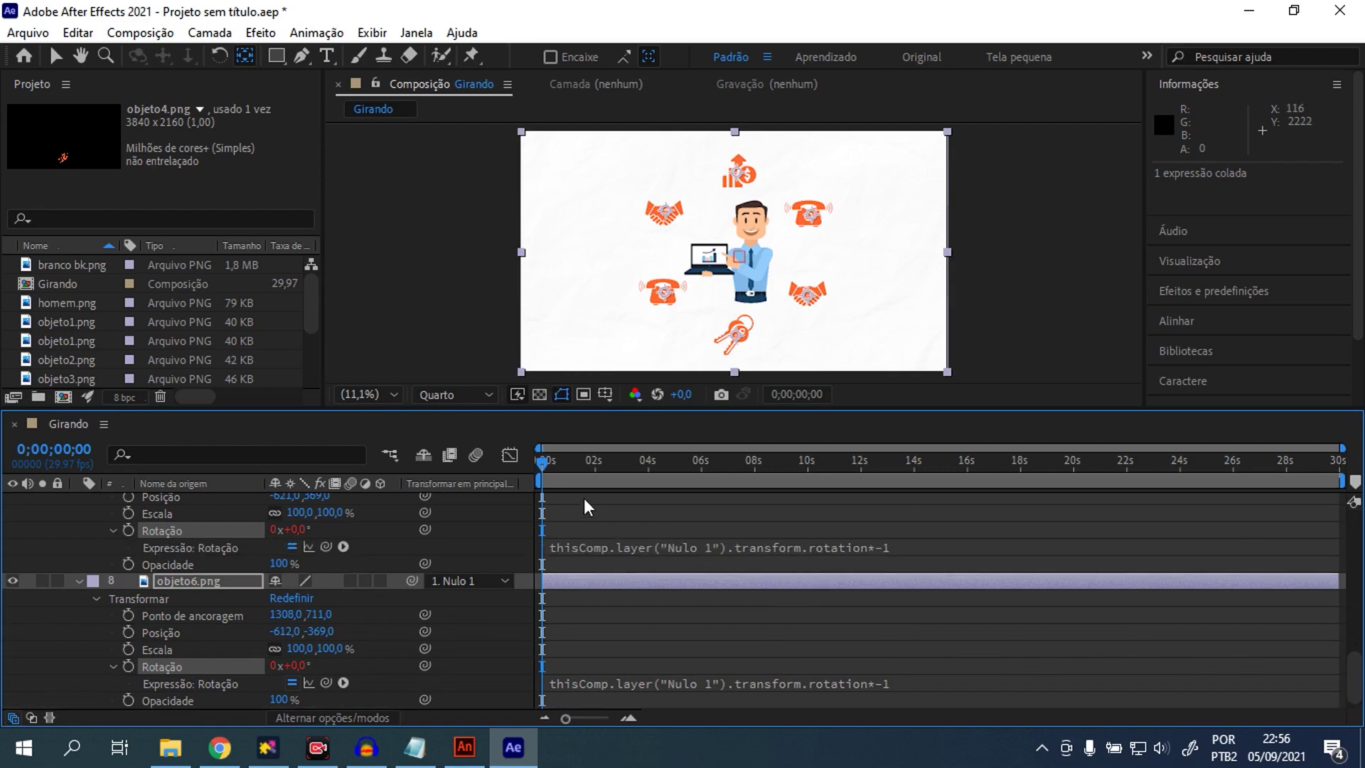
left_click_drag(1349, 669, 1352, 519)
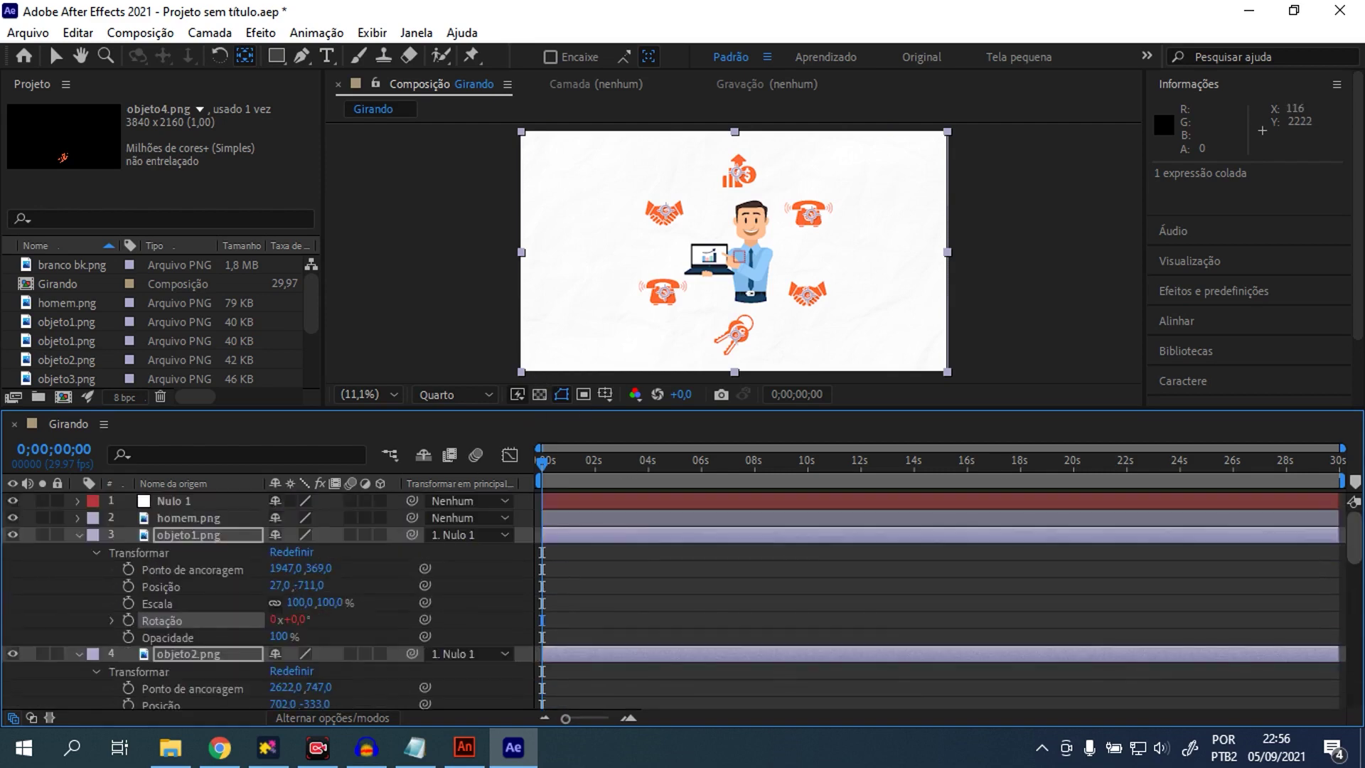
- Play and stop a preview of the orbit, return the playhead to 0s, and collapse the layers
key("space")
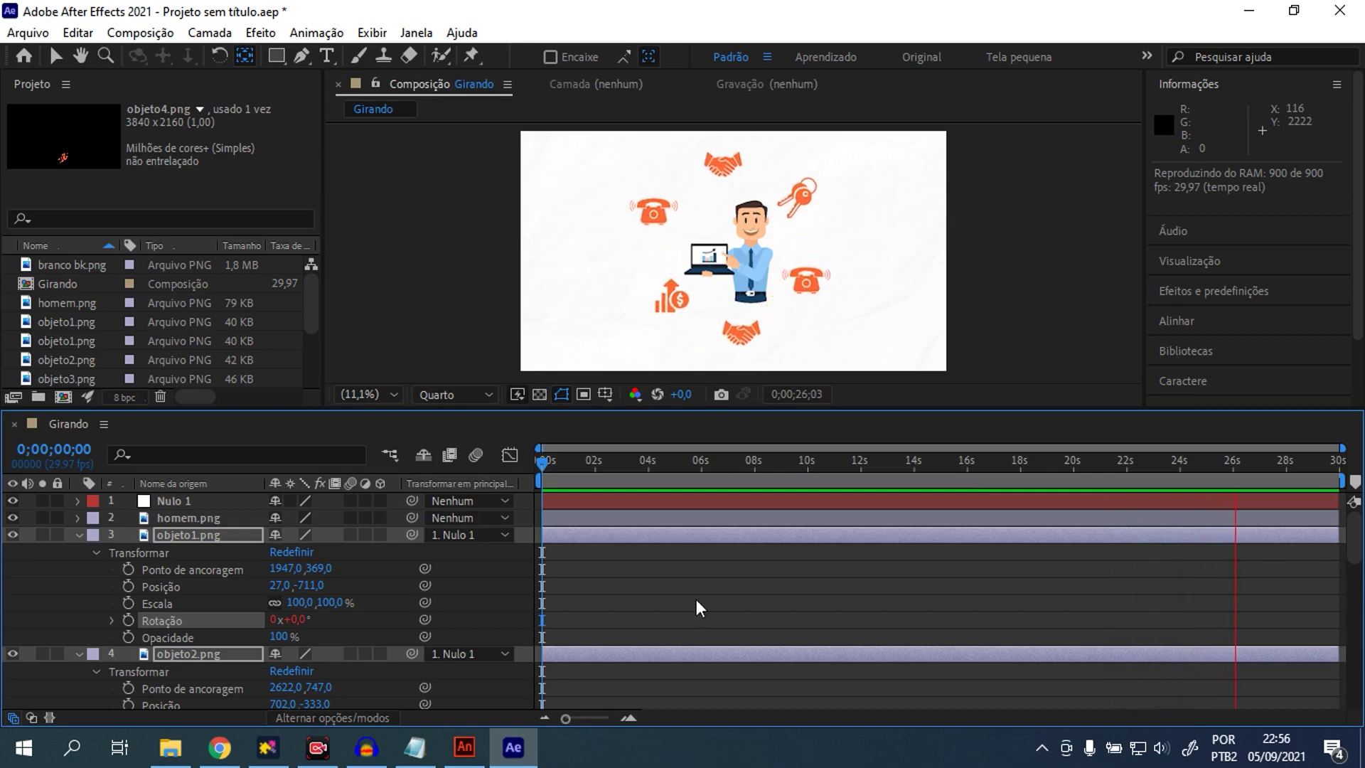
key("space")
left_click_drag(650, 481, 495, 480)
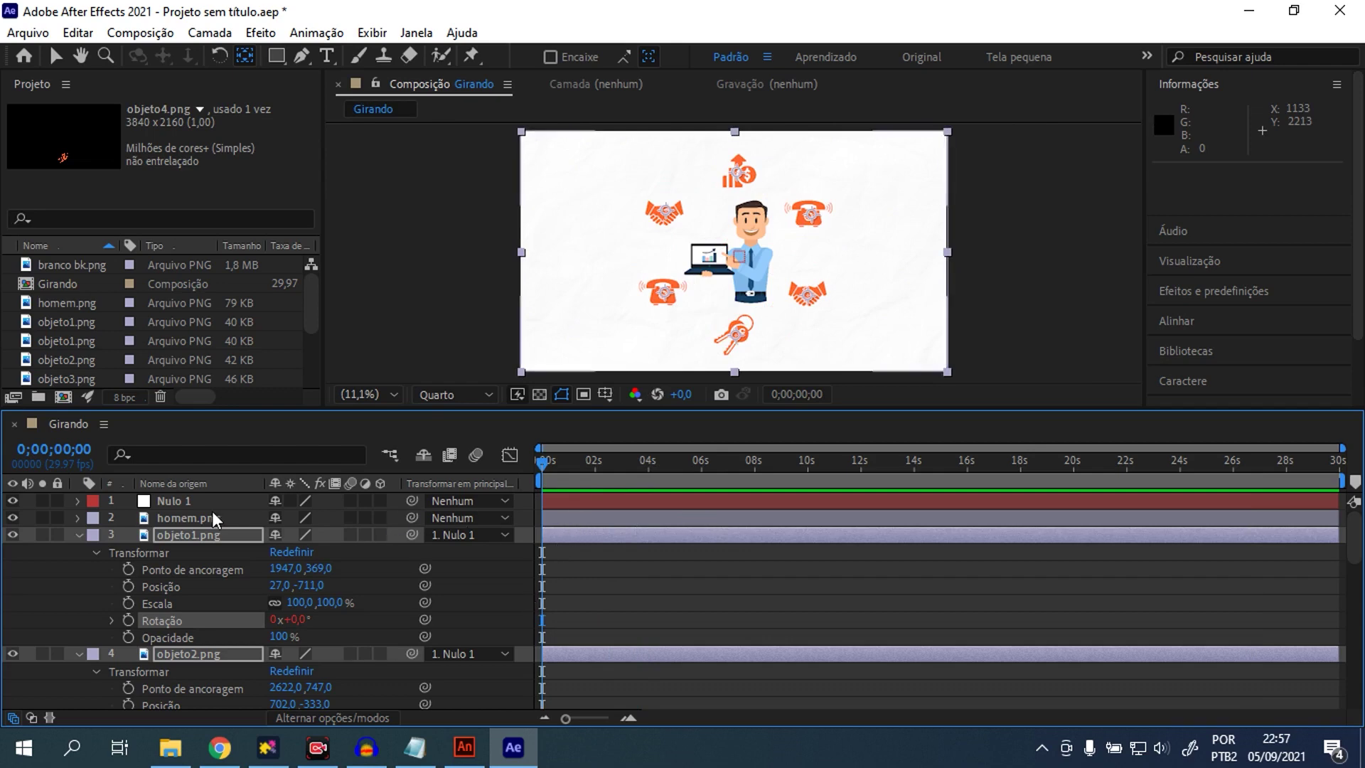
left_click(80, 538)
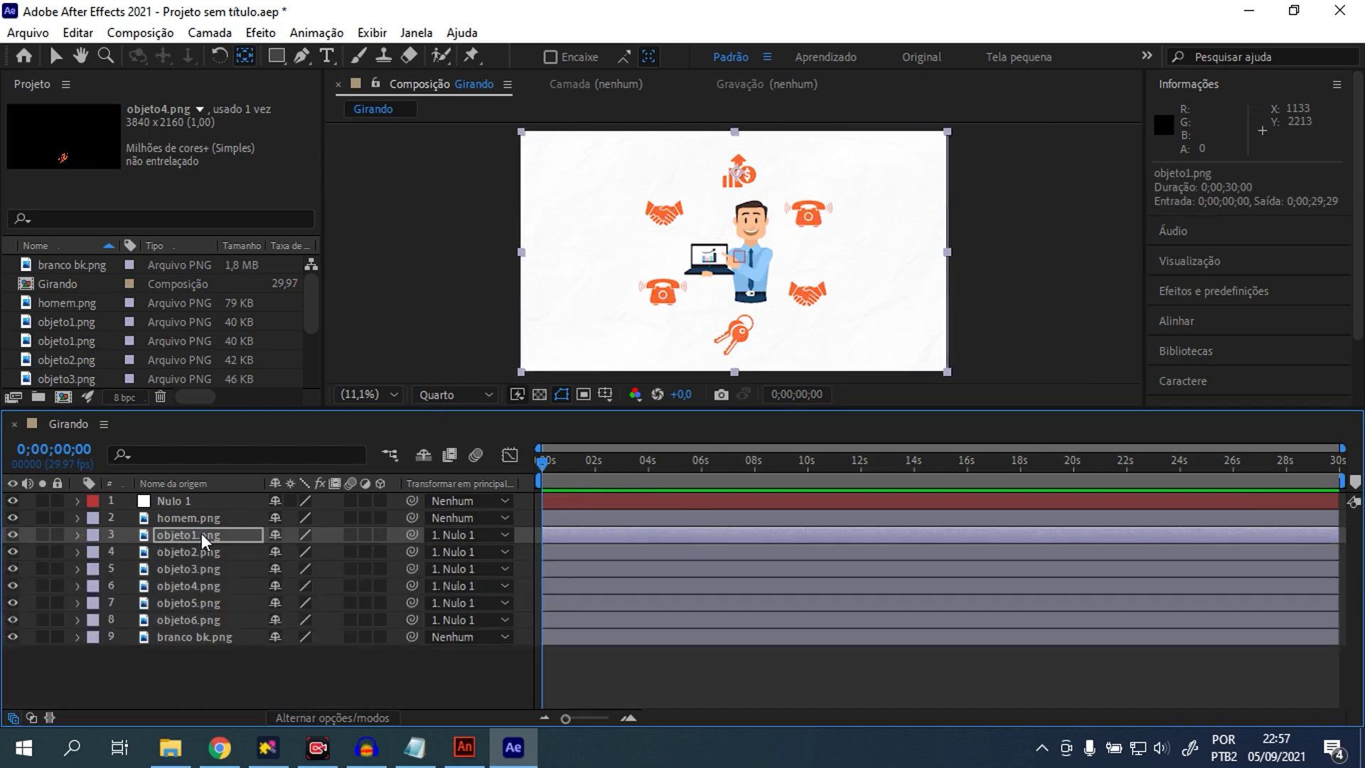
- Add an Opacity keyframe of 0% on objeto1.png at 0s
left_click(78, 535)
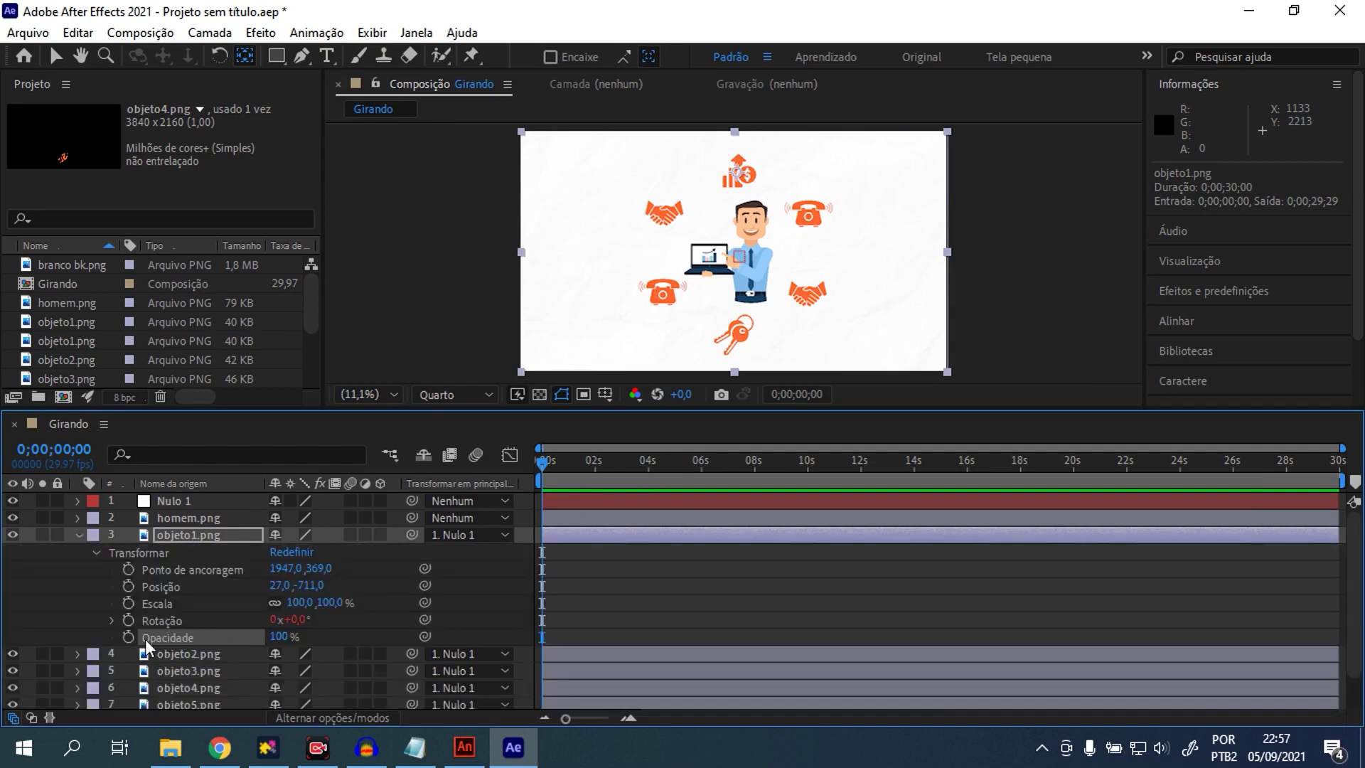
left_click(128, 637)
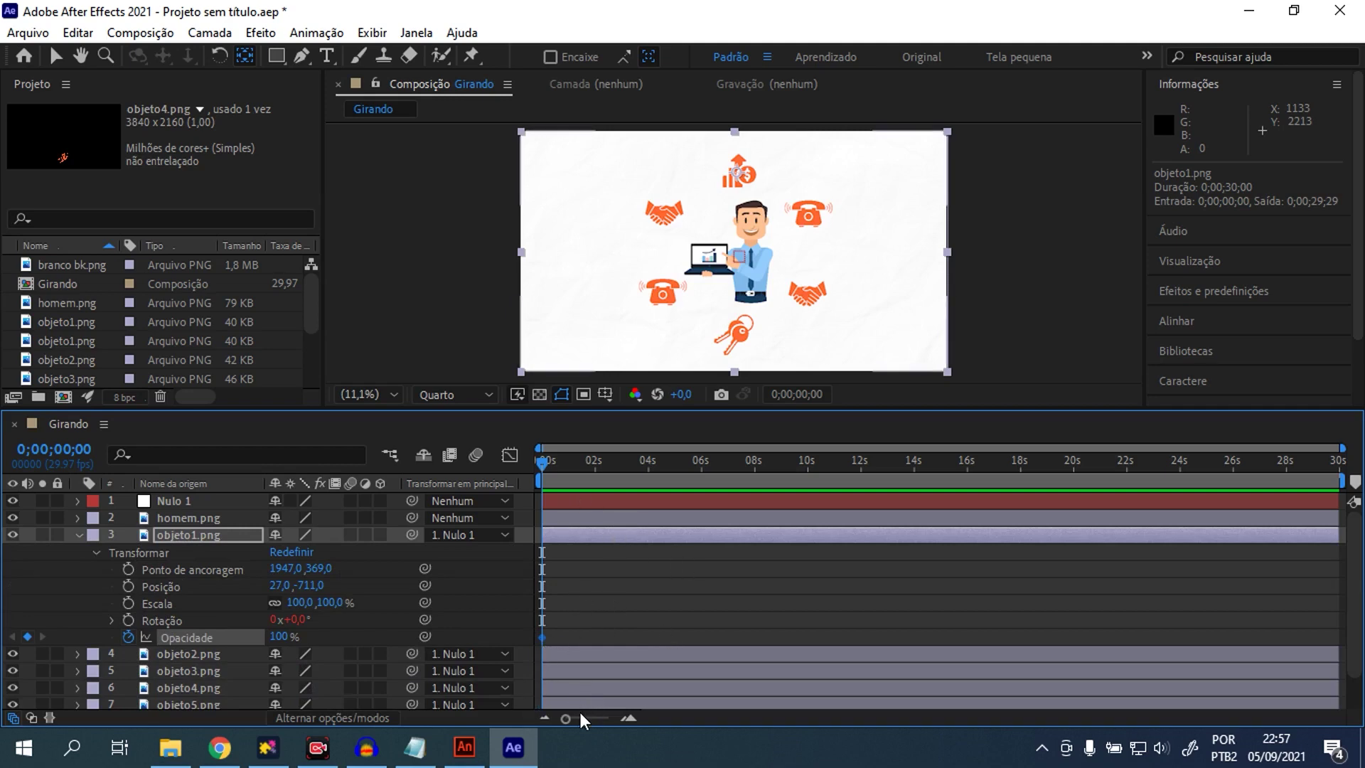
left_click_drag(575, 716, 587, 718)
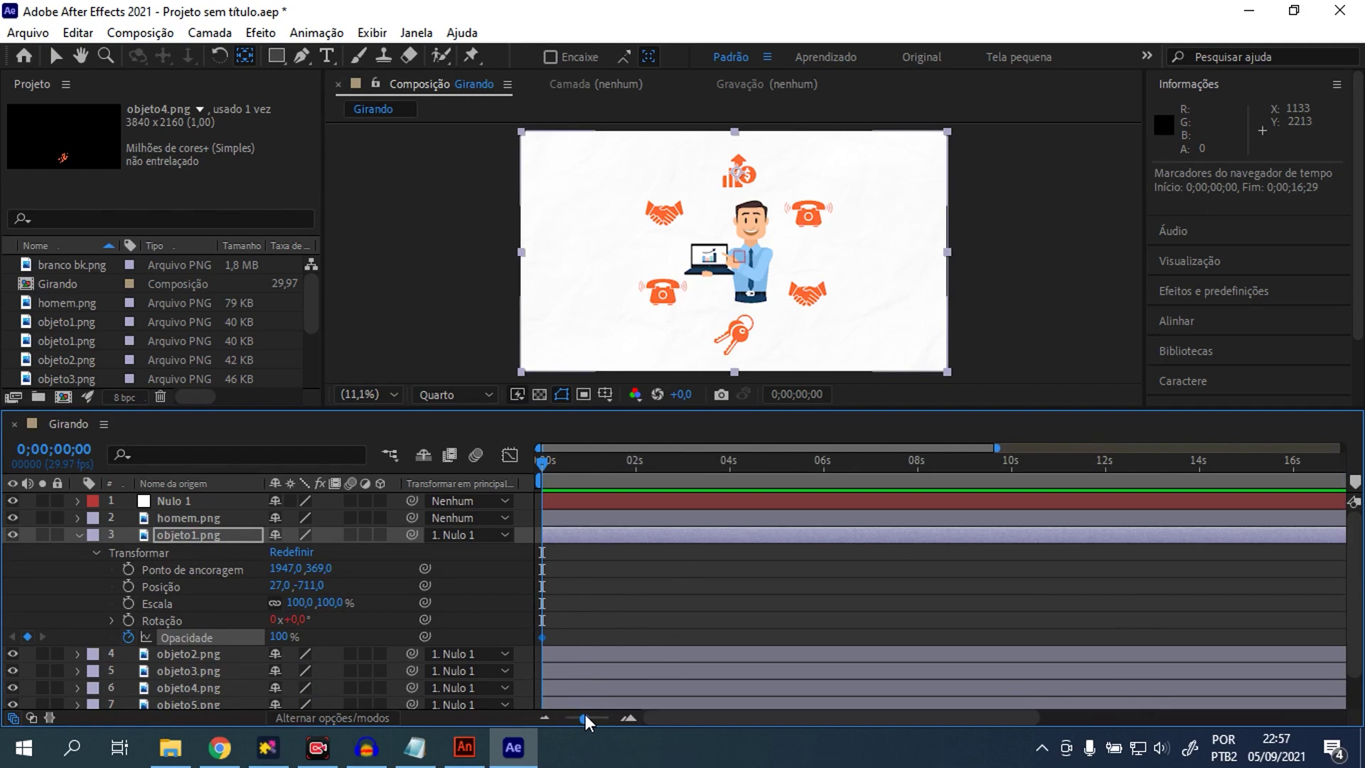
left_click_drag(587, 718, 595, 720)
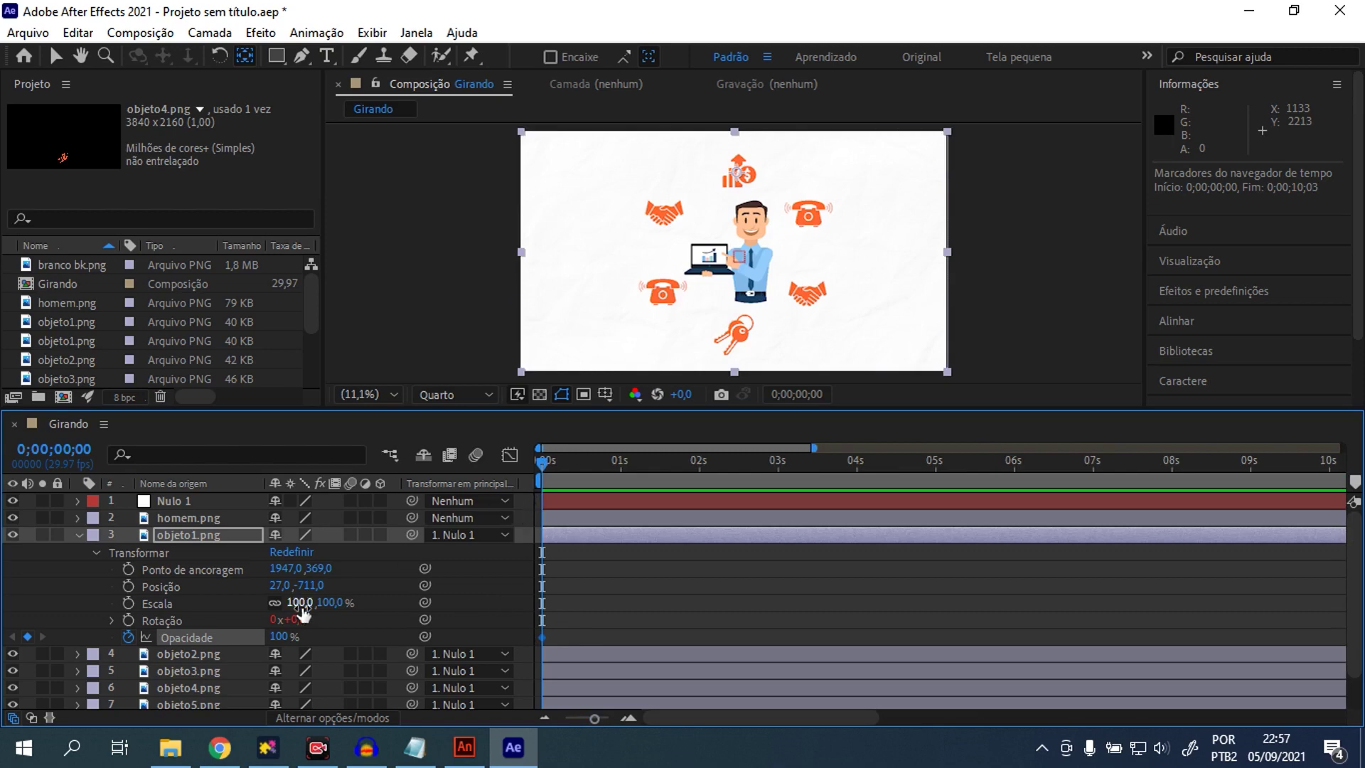
left_click(298, 638)
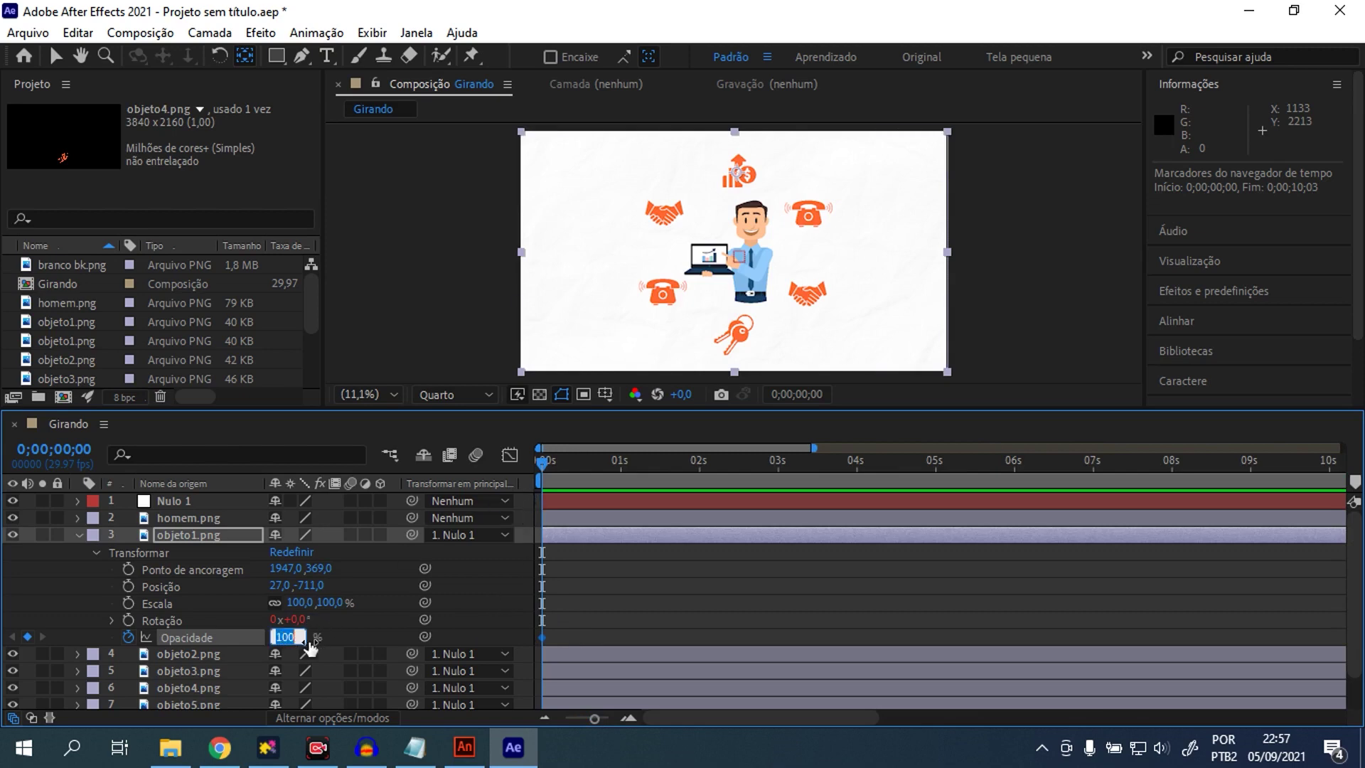
type("0")
key("Return")
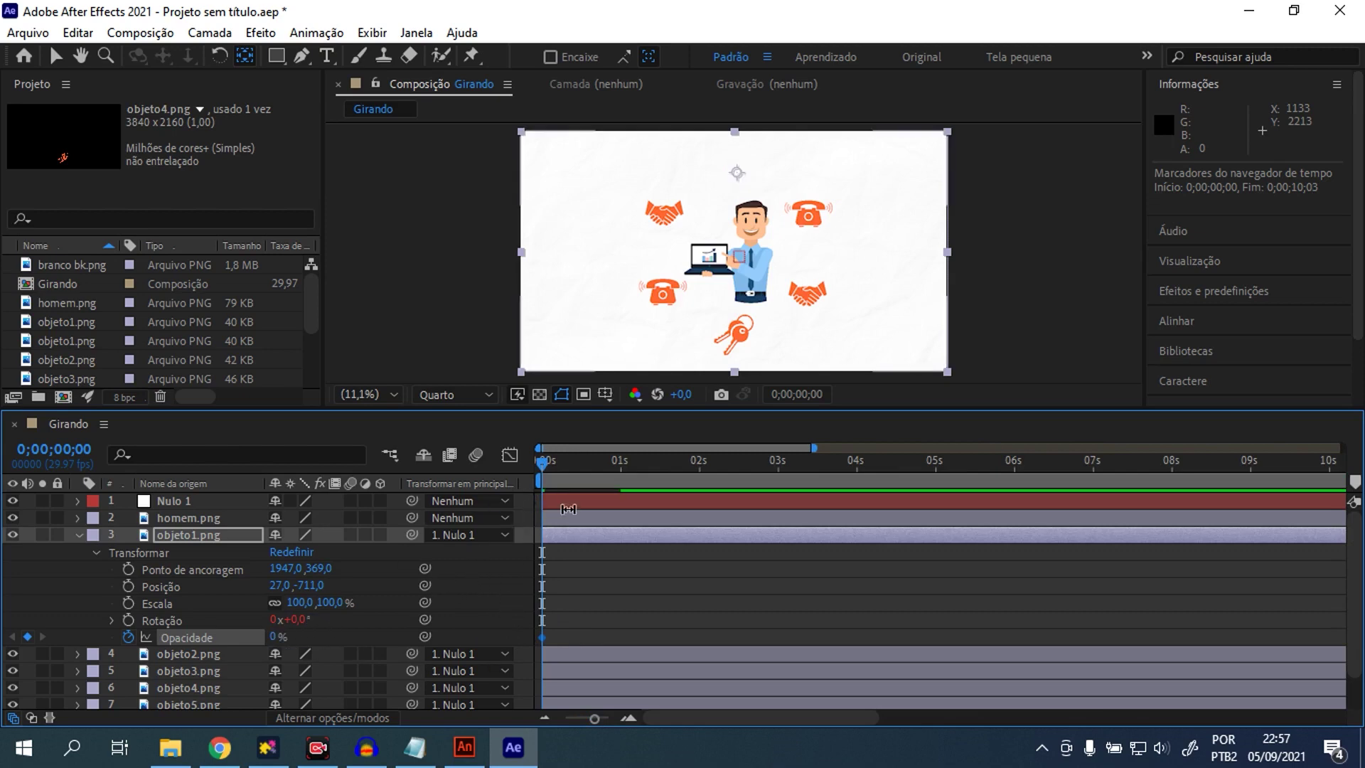
- Set objeto1.png's Opacity to 100% at 0;00;00;14
left_click_drag(545, 463, 578, 464)
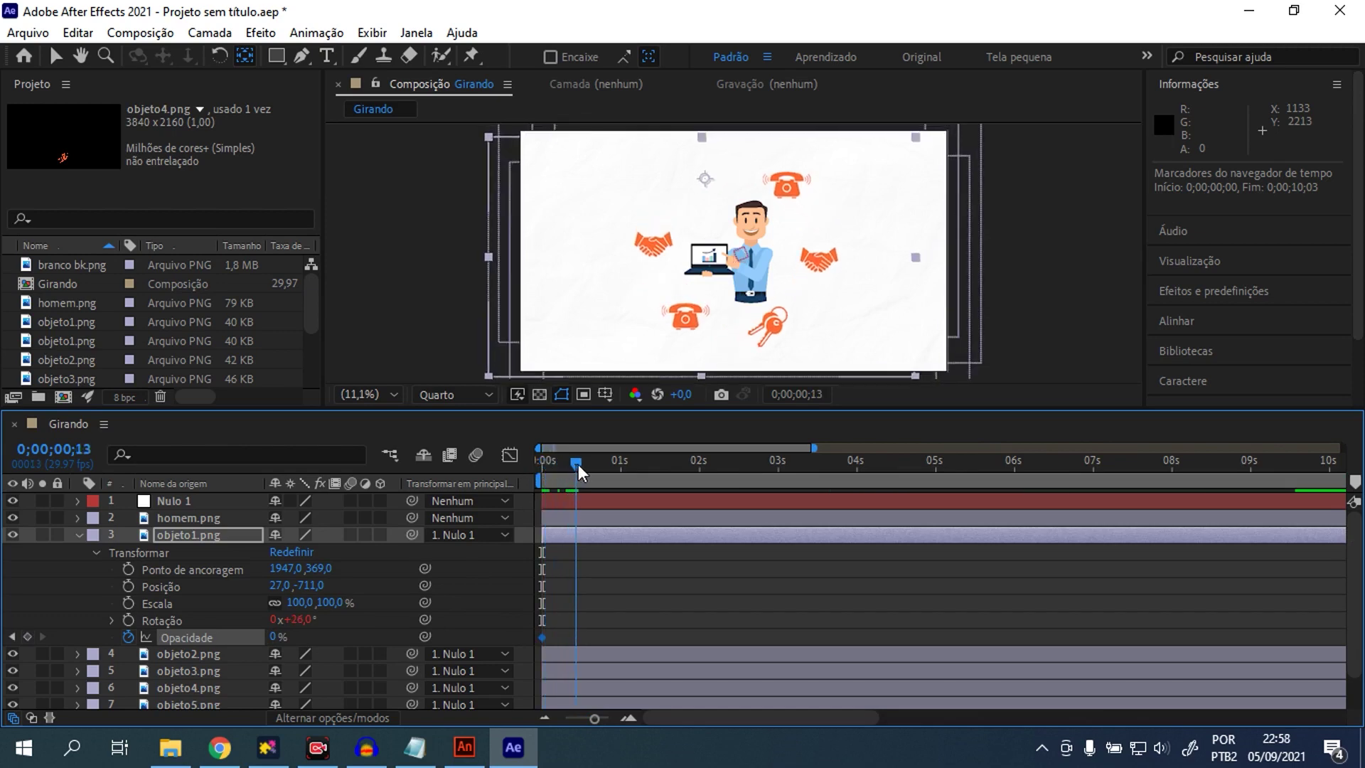
left_click(279, 636)
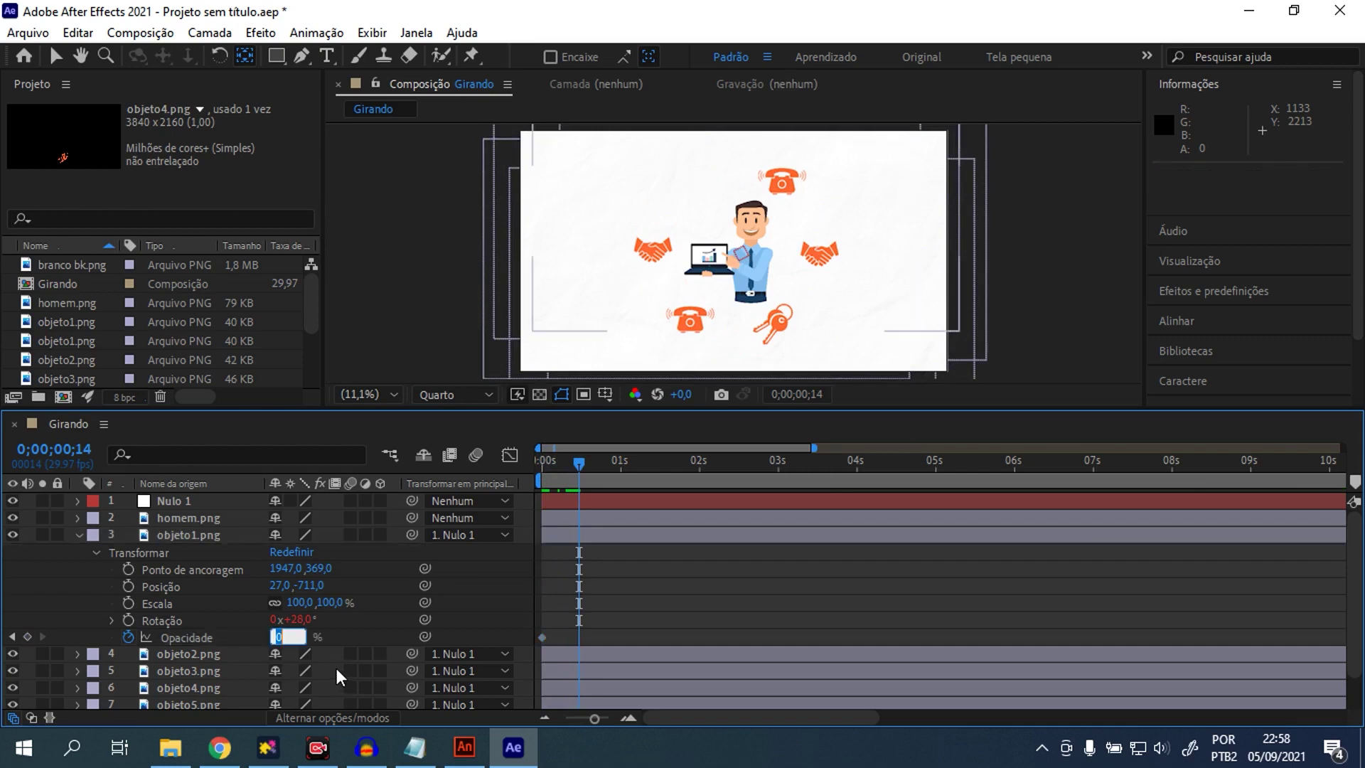
type("100")
key("Return")
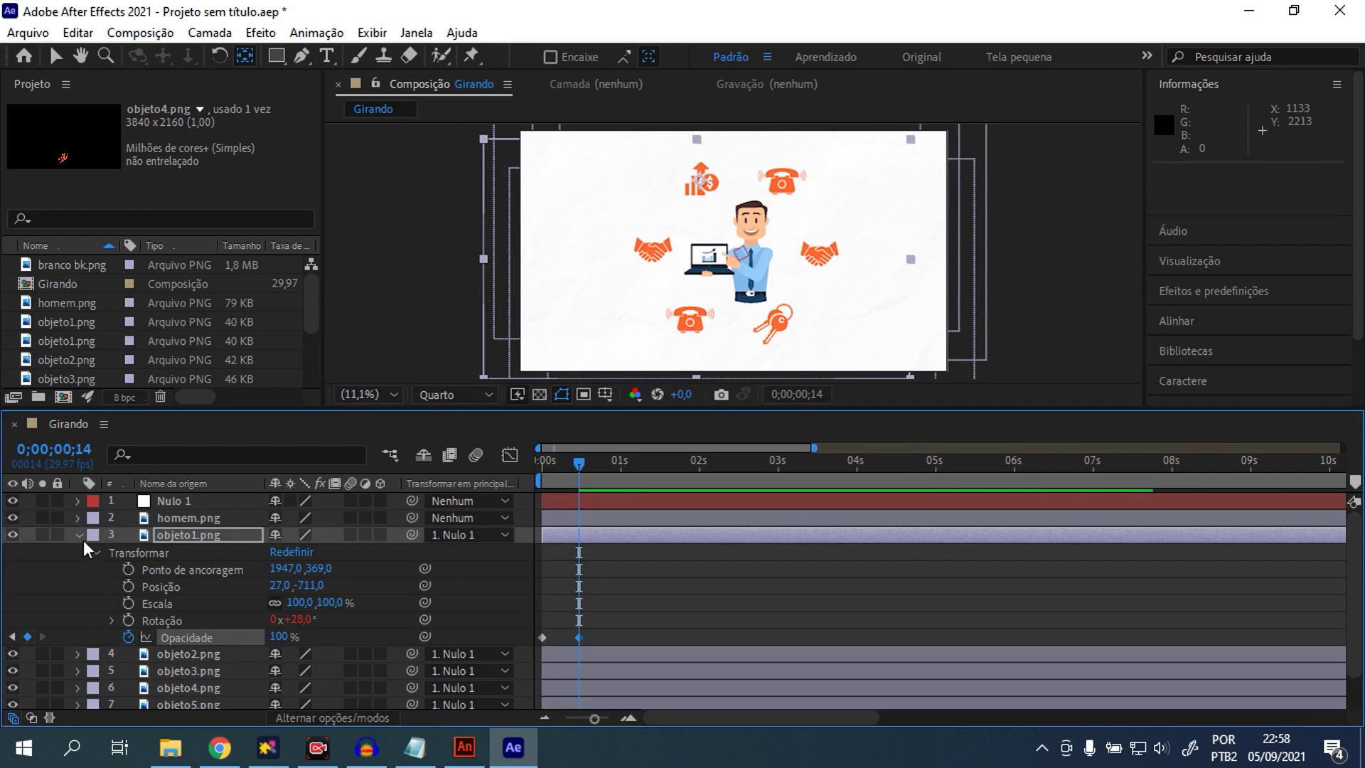
left_click(81, 536)
left_click(77, 550)
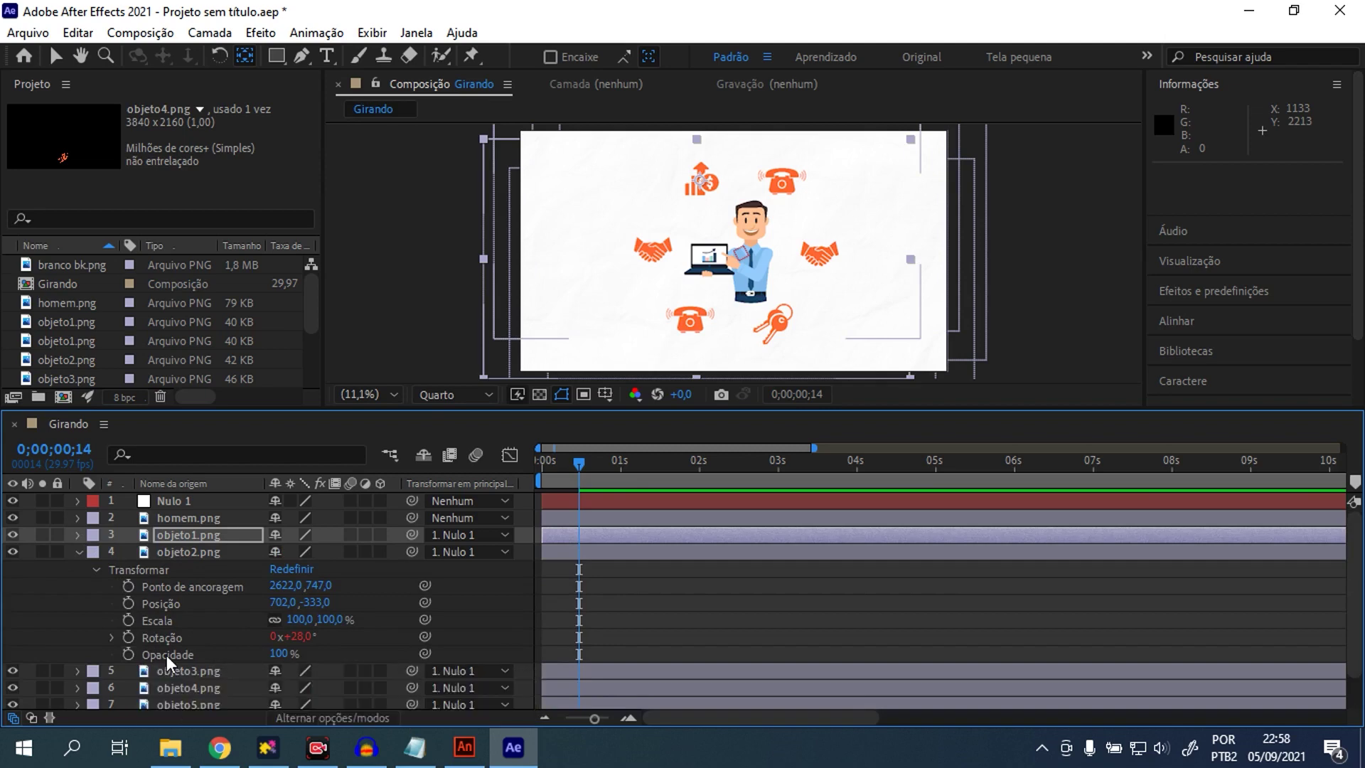
- Copy objeto1's 0%-to-100% Opacity fade keyframes
left_click(129, 654)
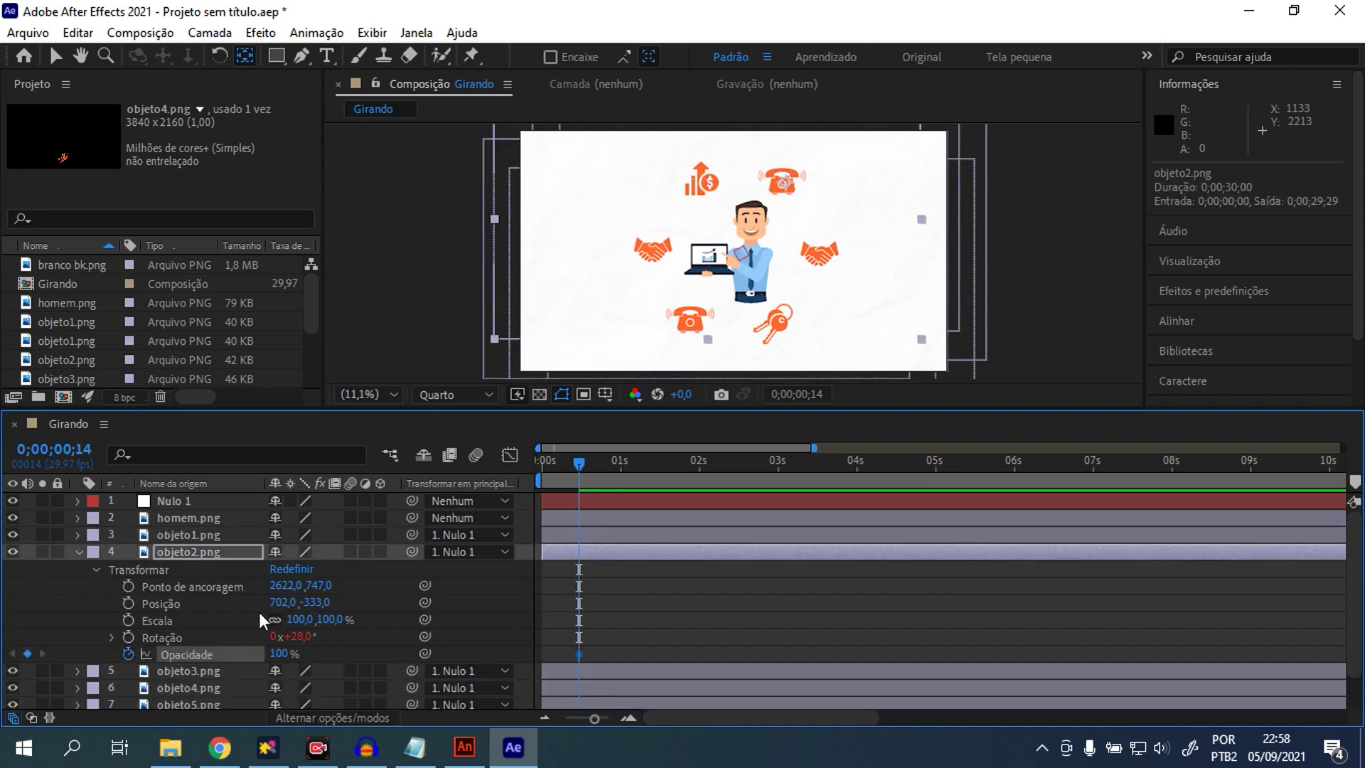
left_click(78, 552)
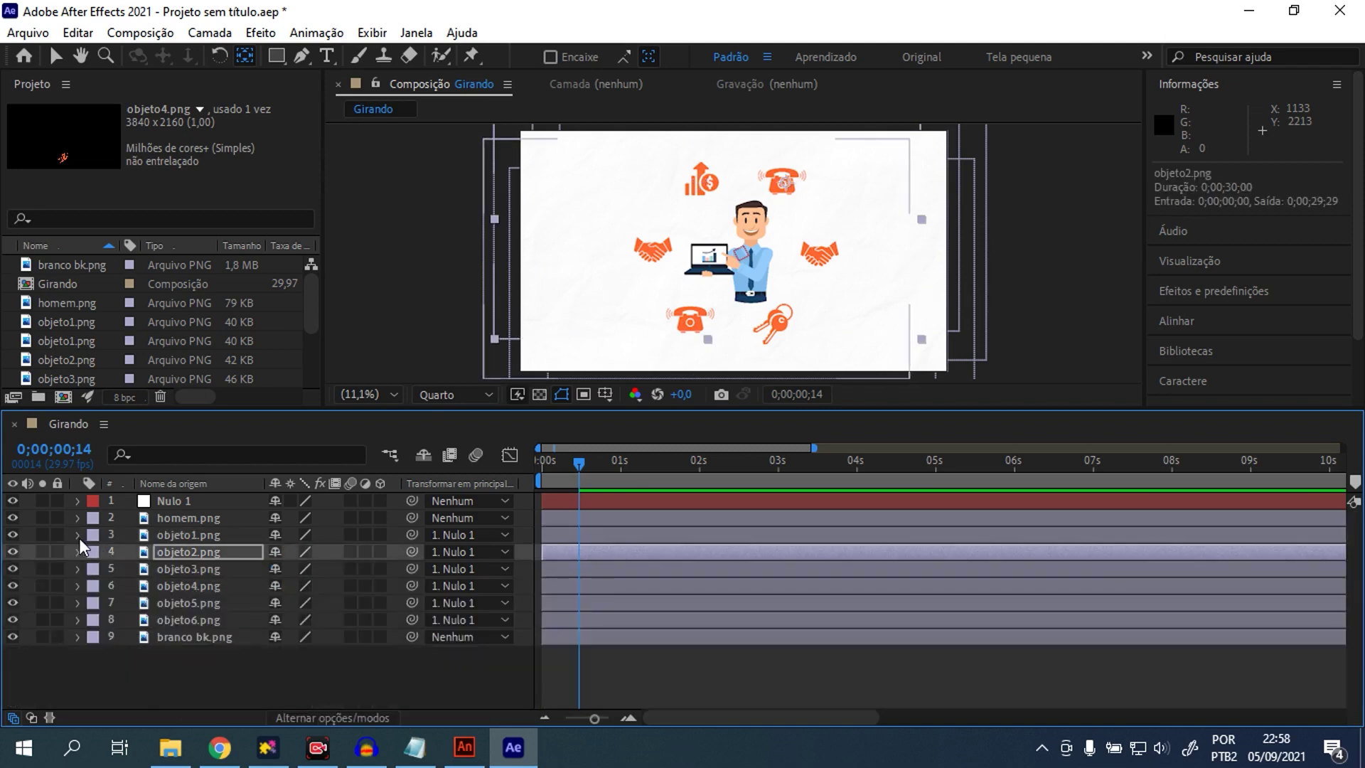
left_click(79, 535)
left_click_drag(555, 636, 571, 632)
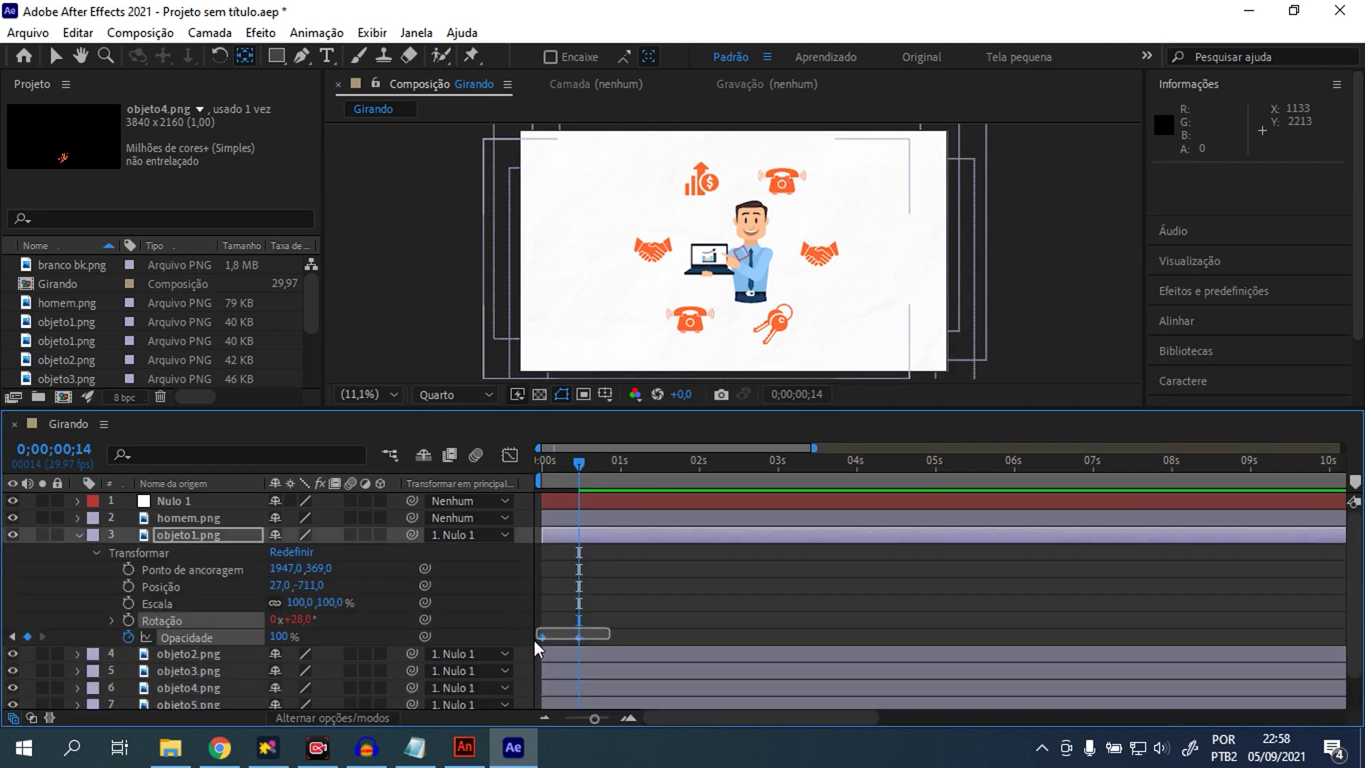
key("ctrl+c")
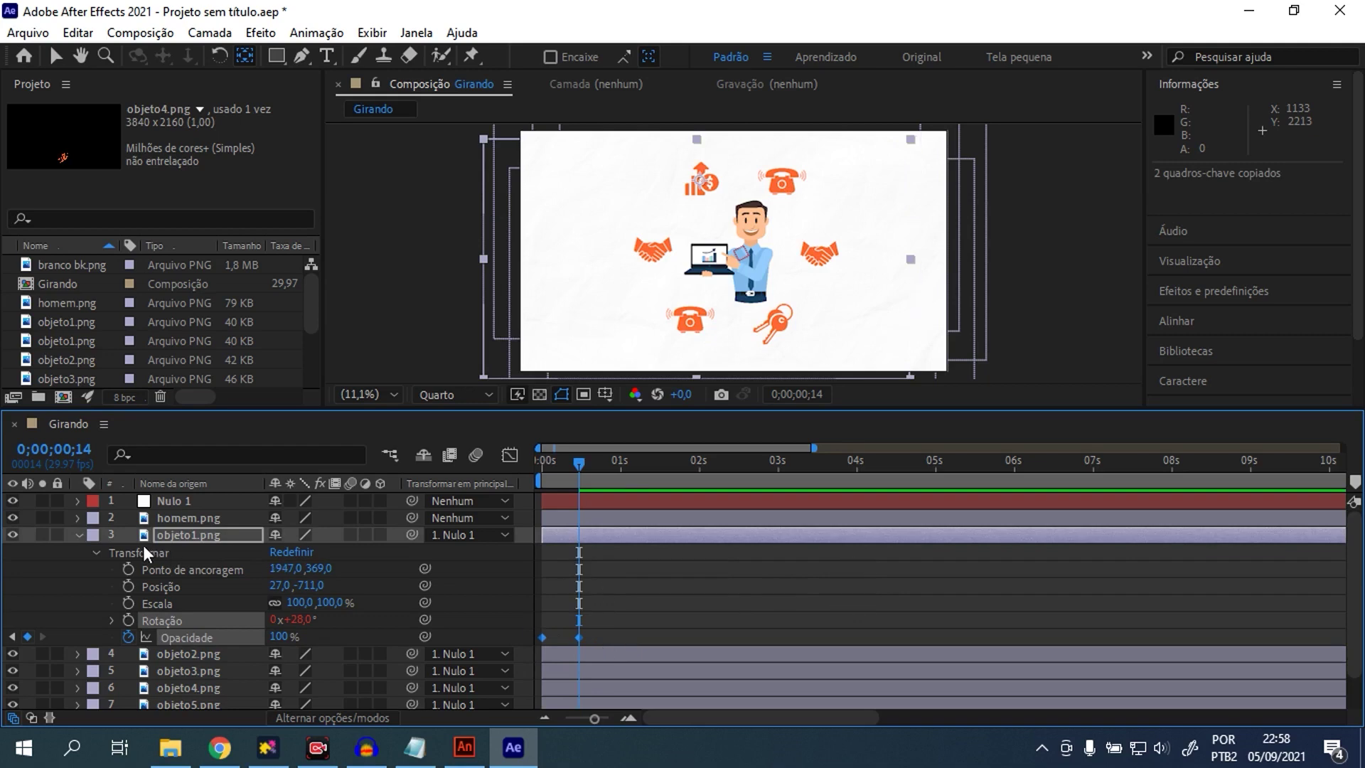
- Paste the fade keyframes onto objeto2's Opacity at frame 14
left_click(83, 535)
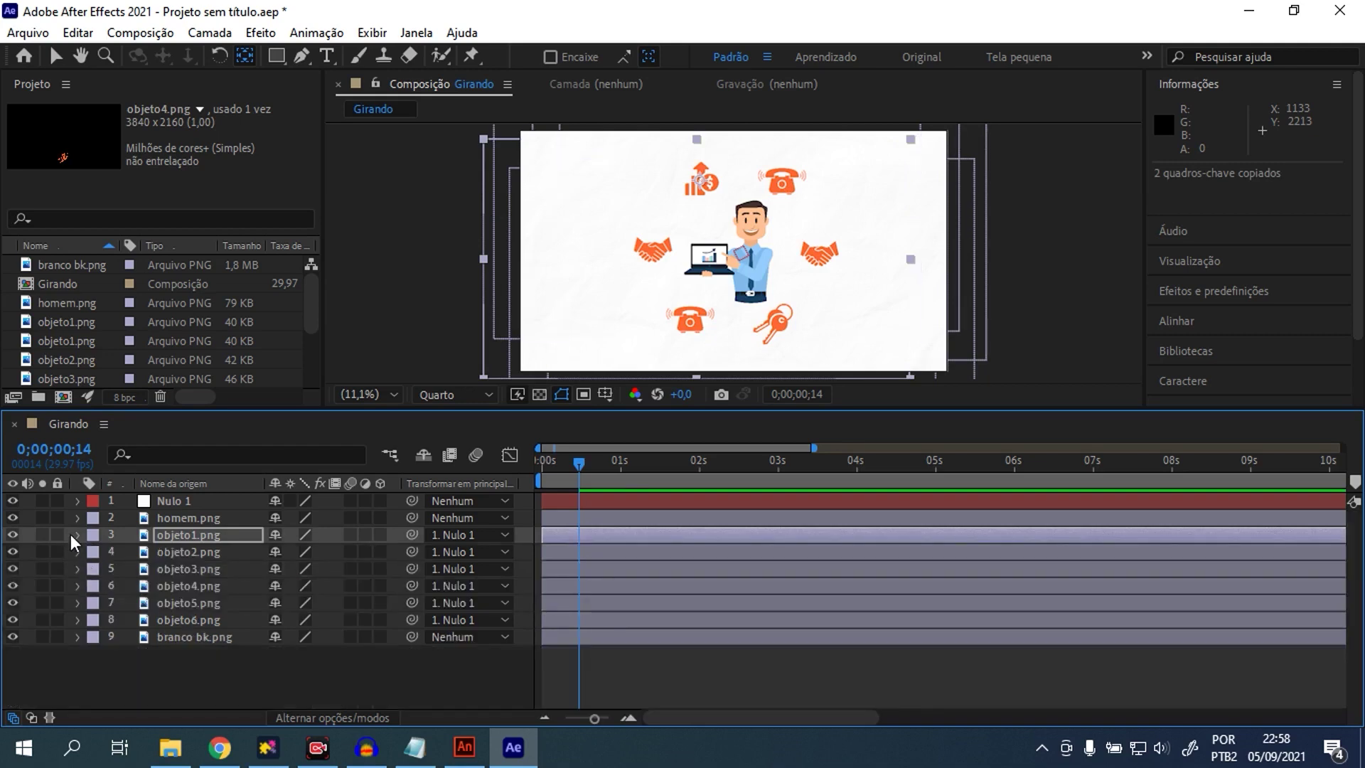
left_click(78, 549)
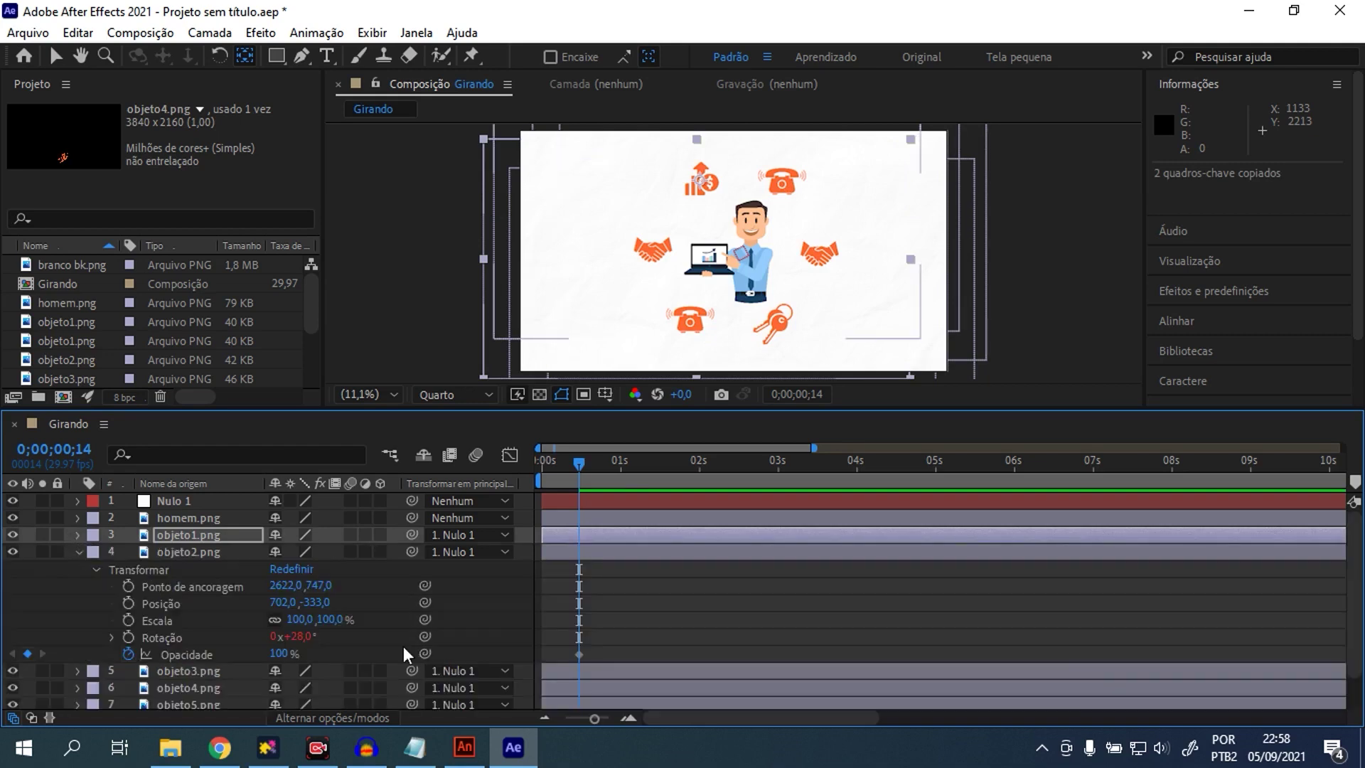
left_click(78, 535)
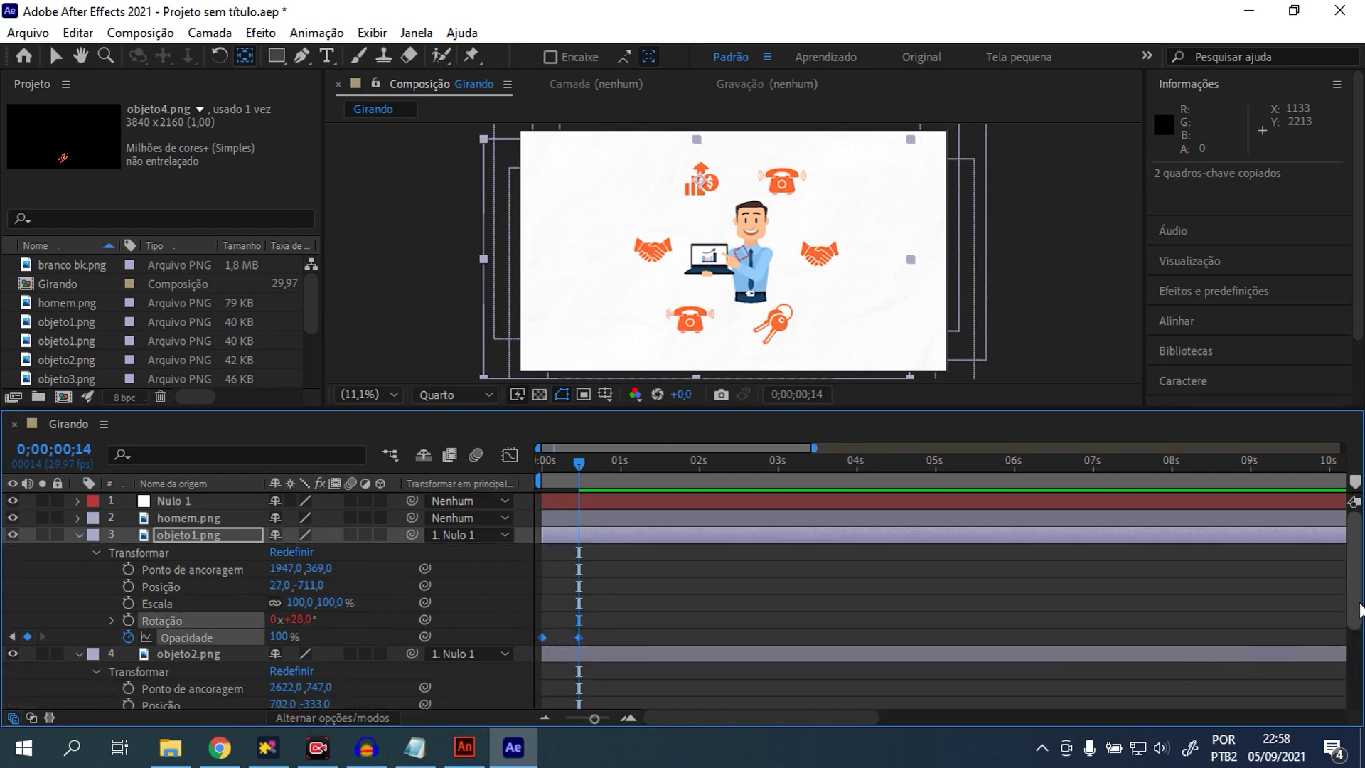
left_click_drag(1358, 629, 1359, 643)
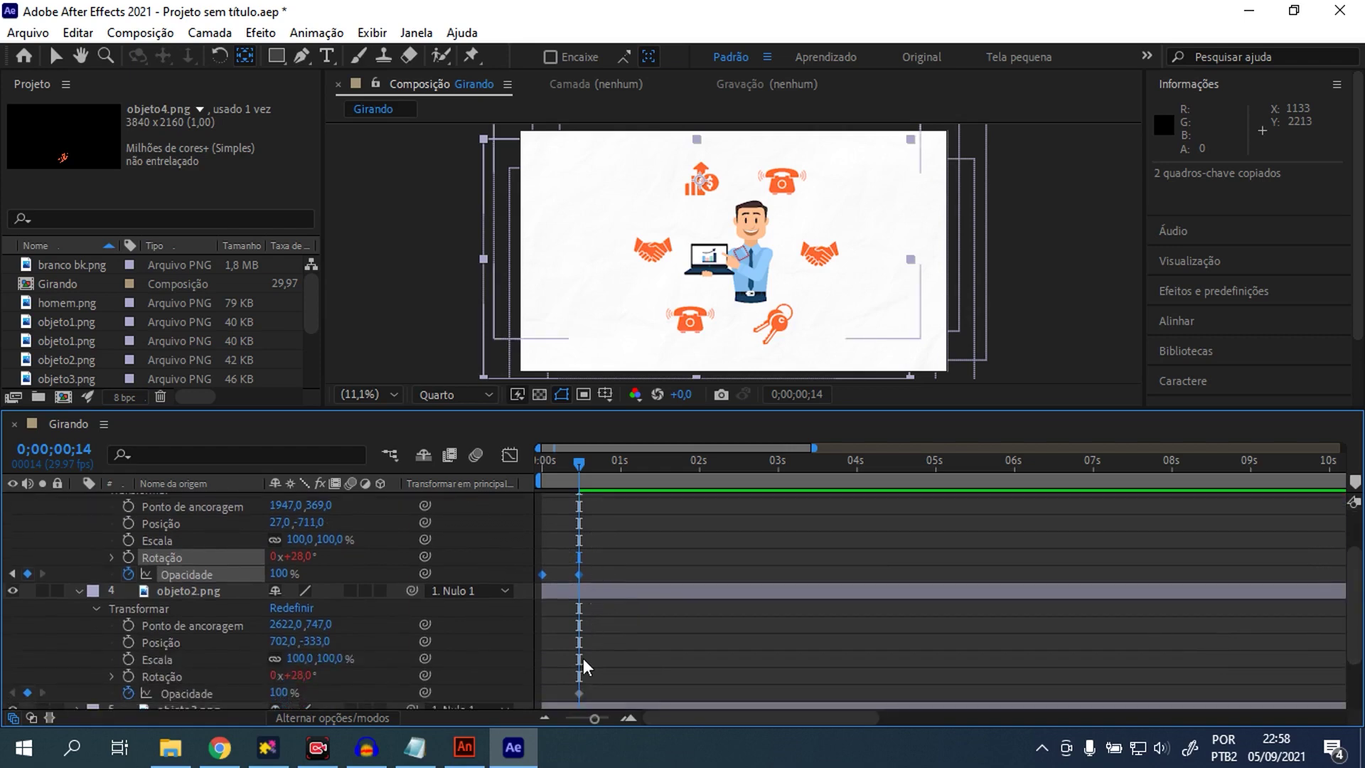
left_click(579, 691)
key("ctrl+v")
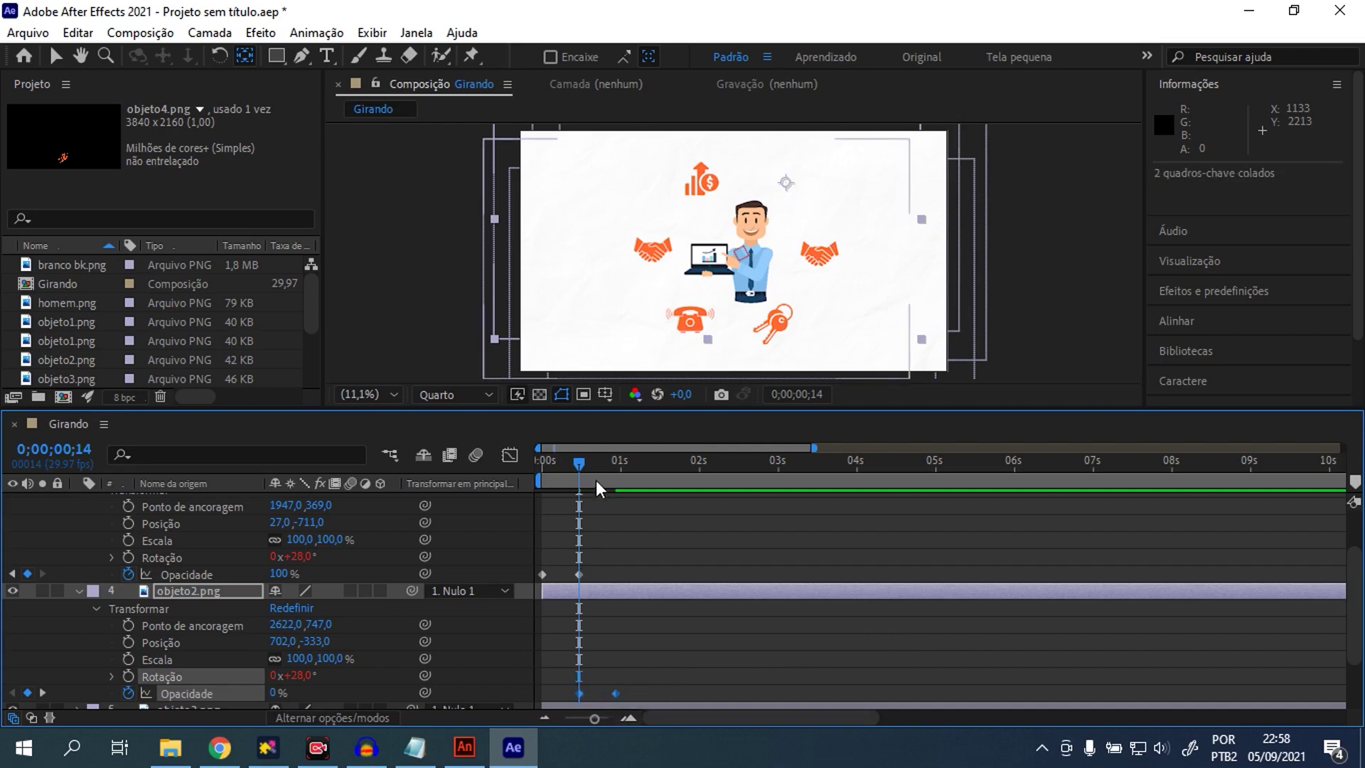
- Preview from the start and step through objeto2's fade-in keyframes
left_click_drag(579, 465, 543, 463)
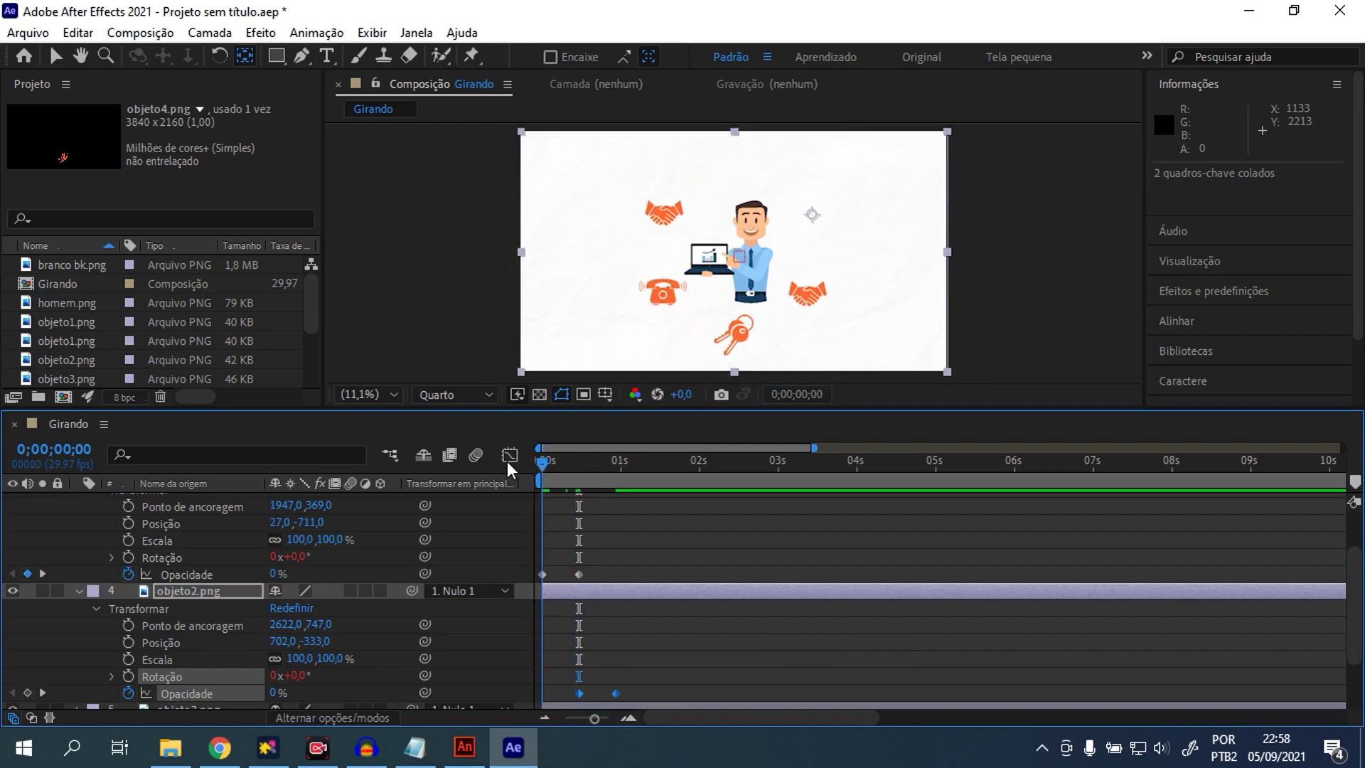
left_click(727, 194)
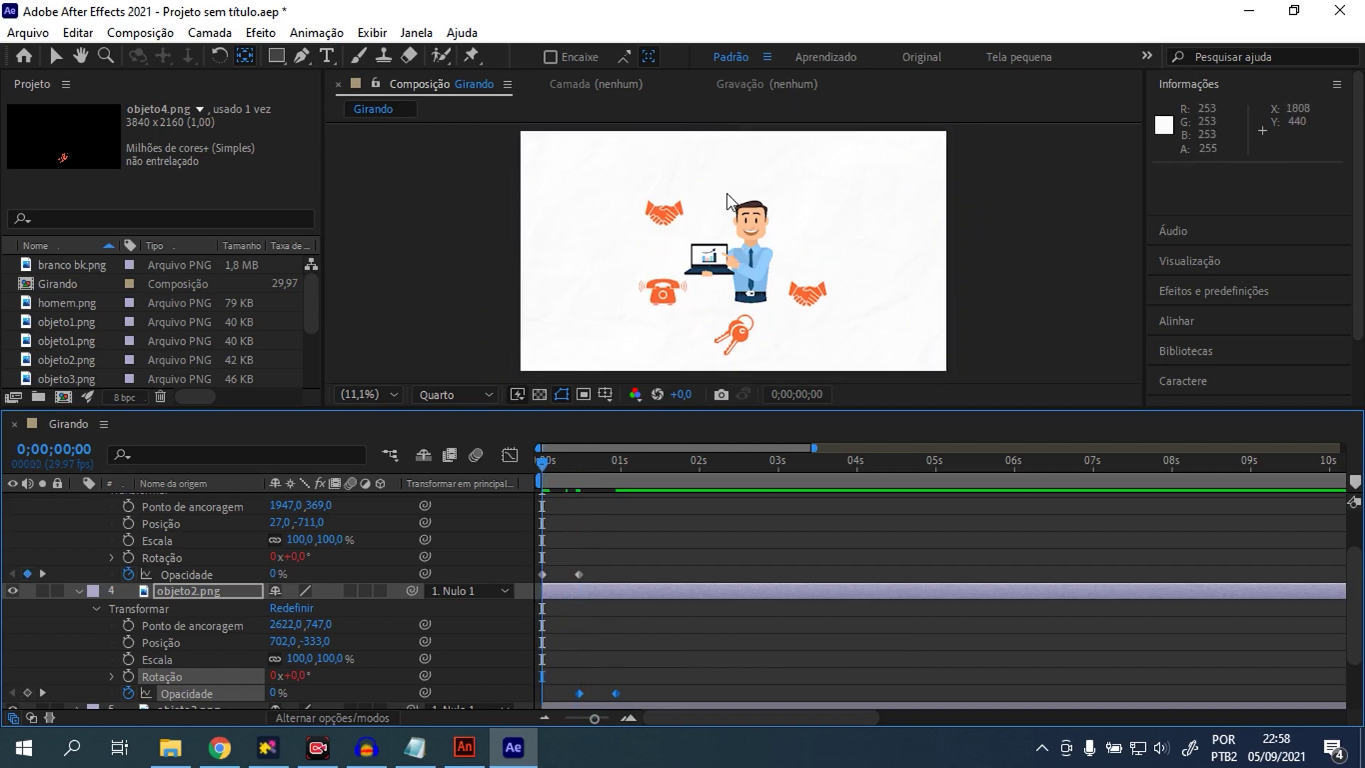
key("space")
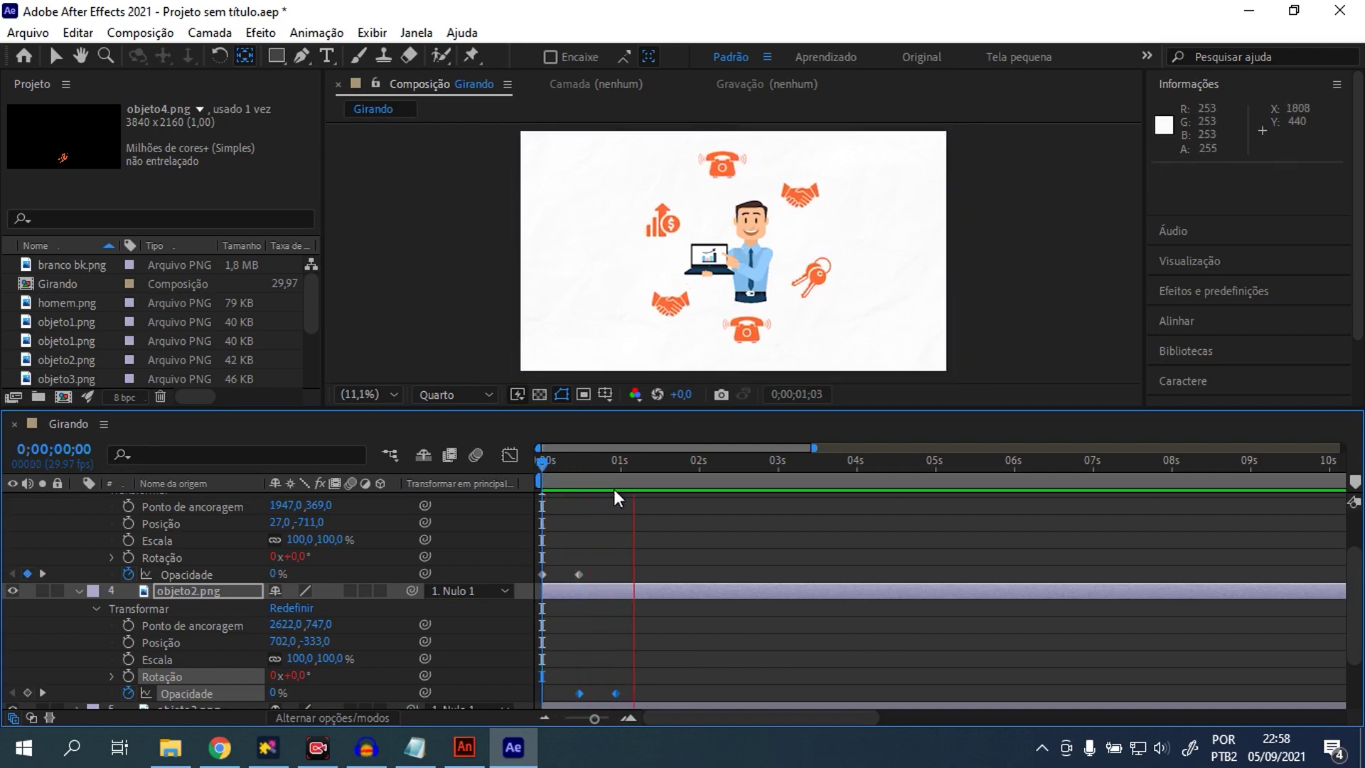
left_click(627, 466)
left_click(560, 463)
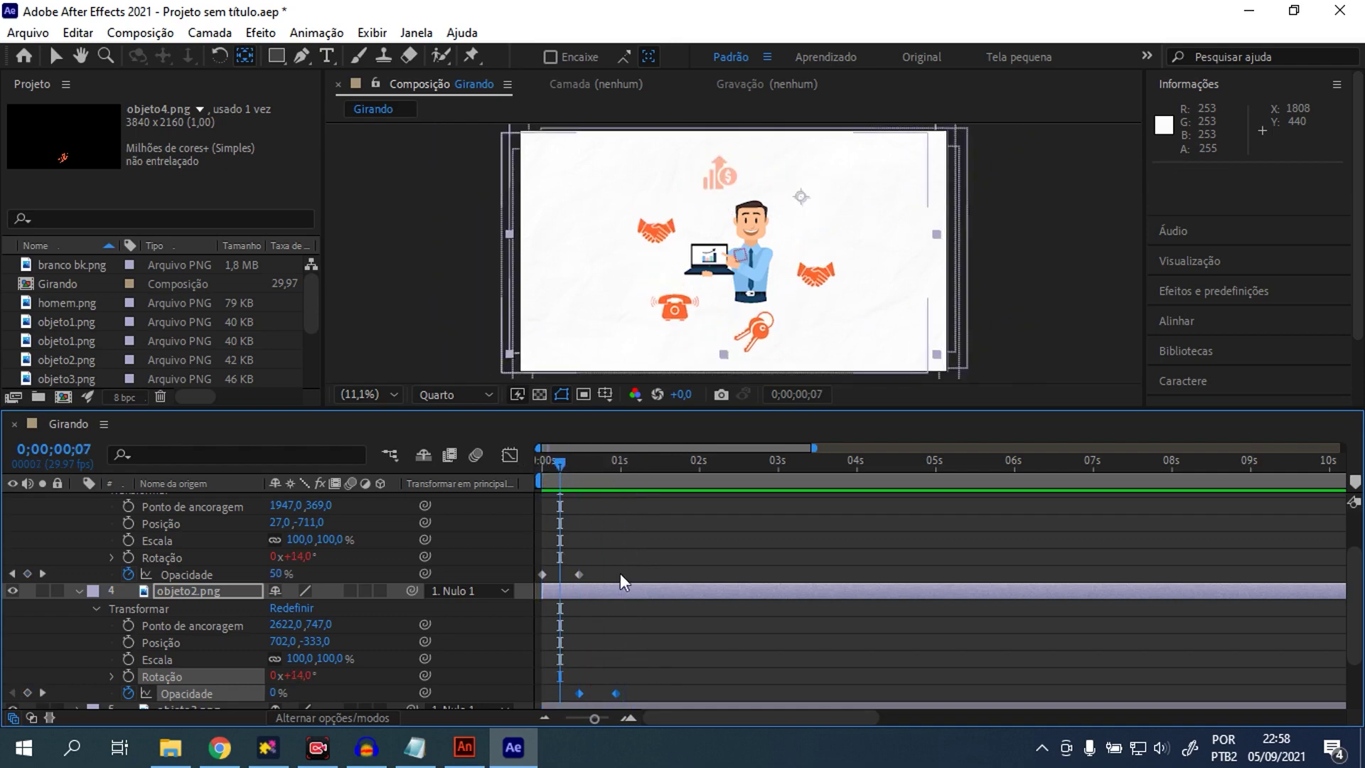
left_click(633, 668)
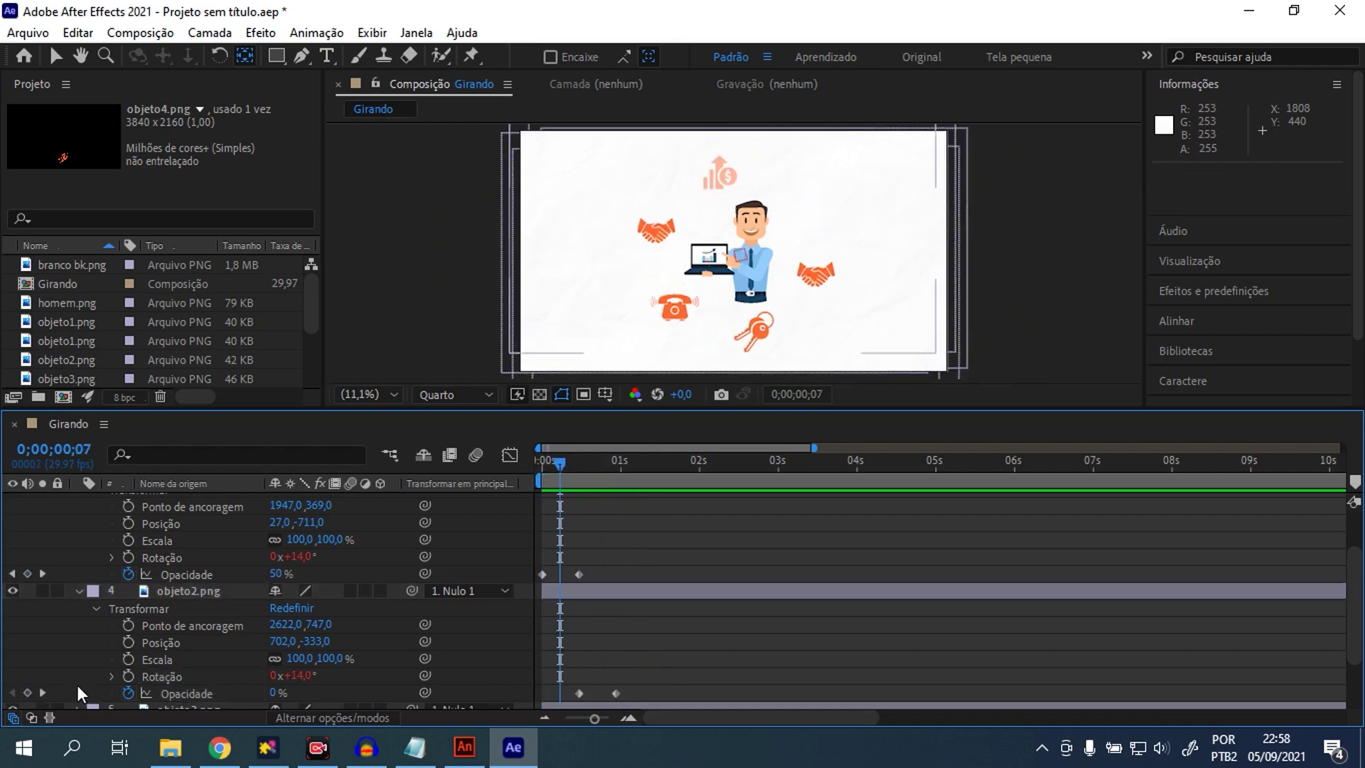
left_click(41, 688)
left_click(41, 688)
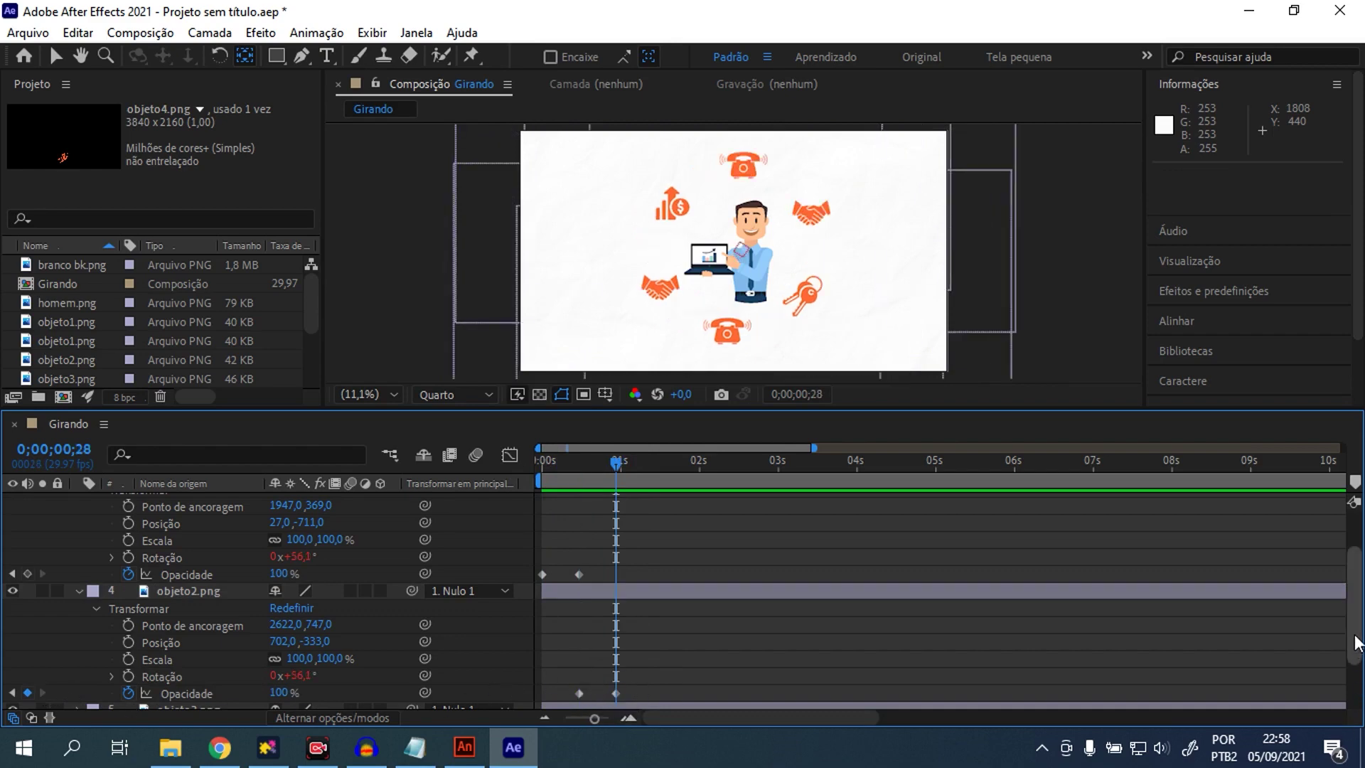
left_click_drag(1355, 643, 1351, 702)
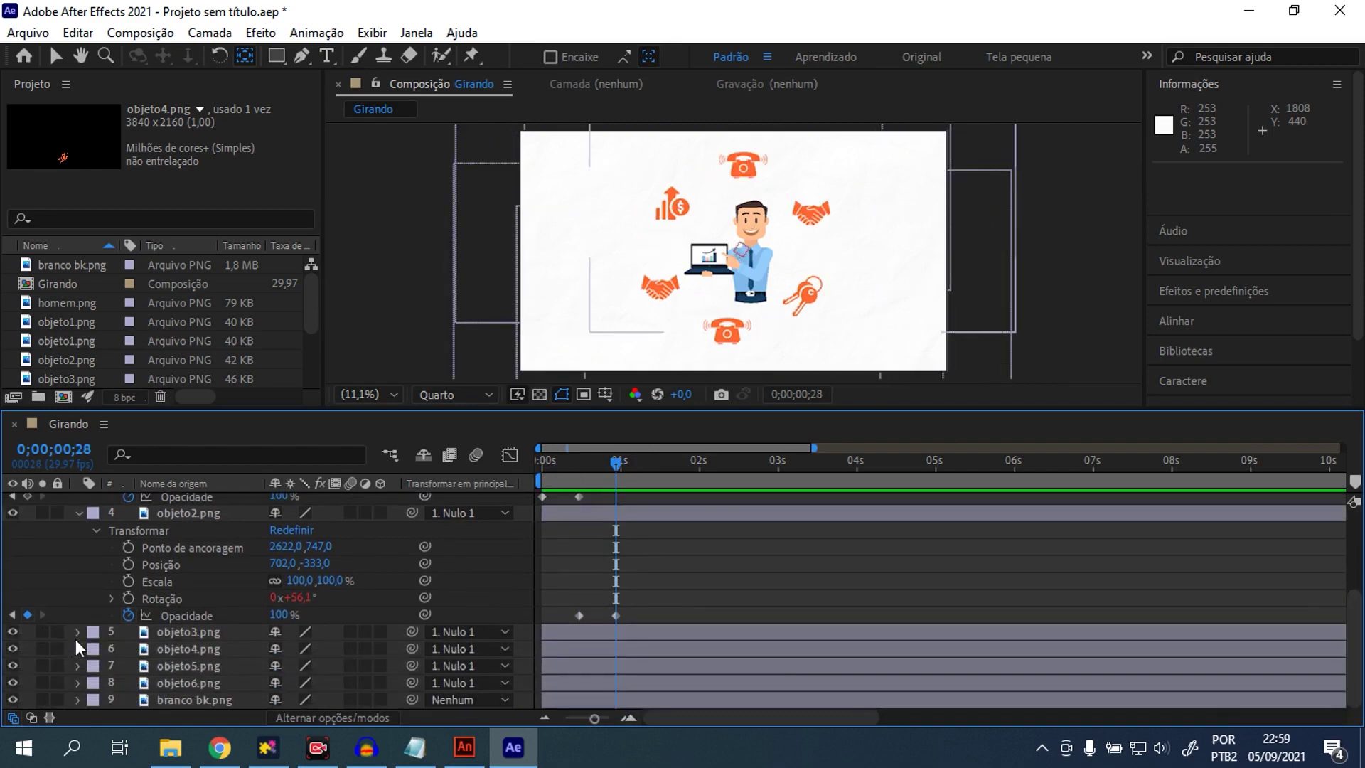
- Paste the fade keyframes onto objeto3's Opacity at a later time
left_click(77, 631)
scroll(126, 650, "down", 1)
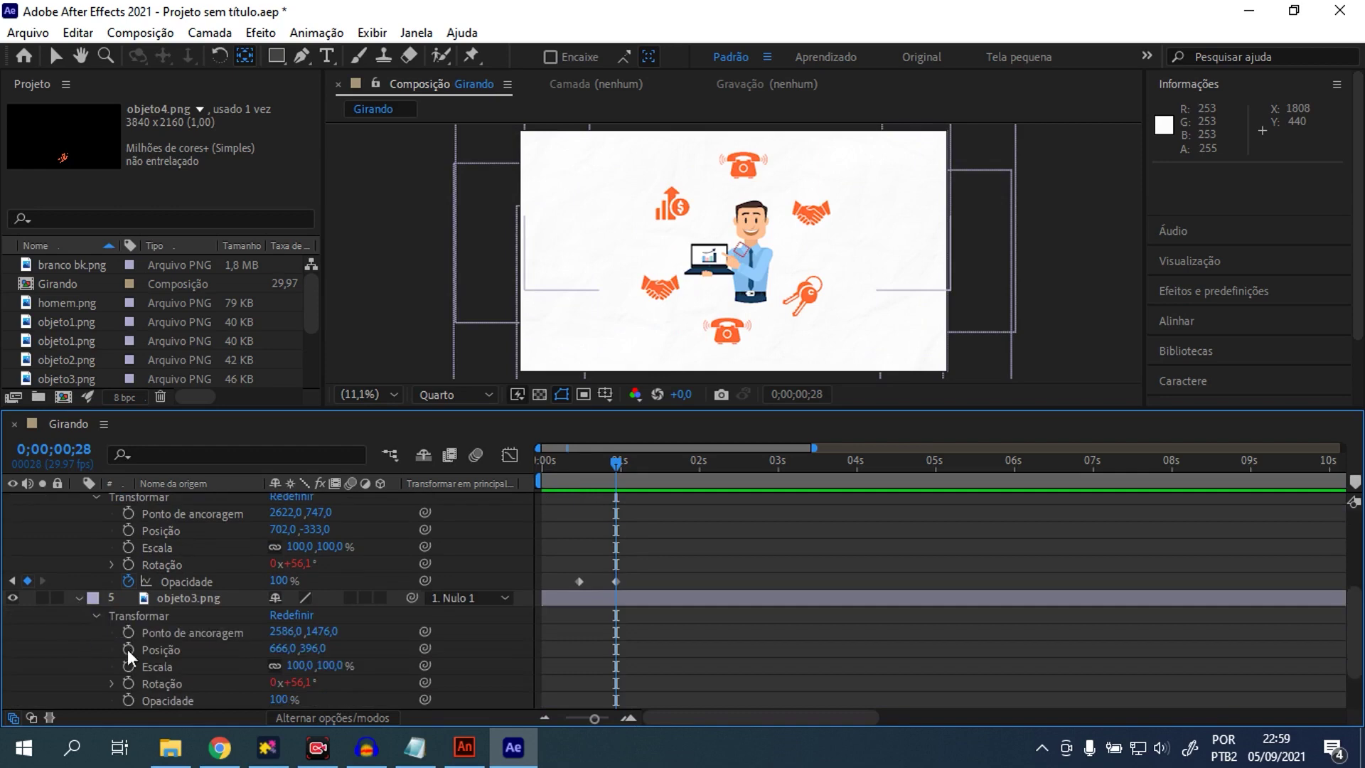
left_click(166, 701)
left_click(128, 699)
key("ctrl+v")
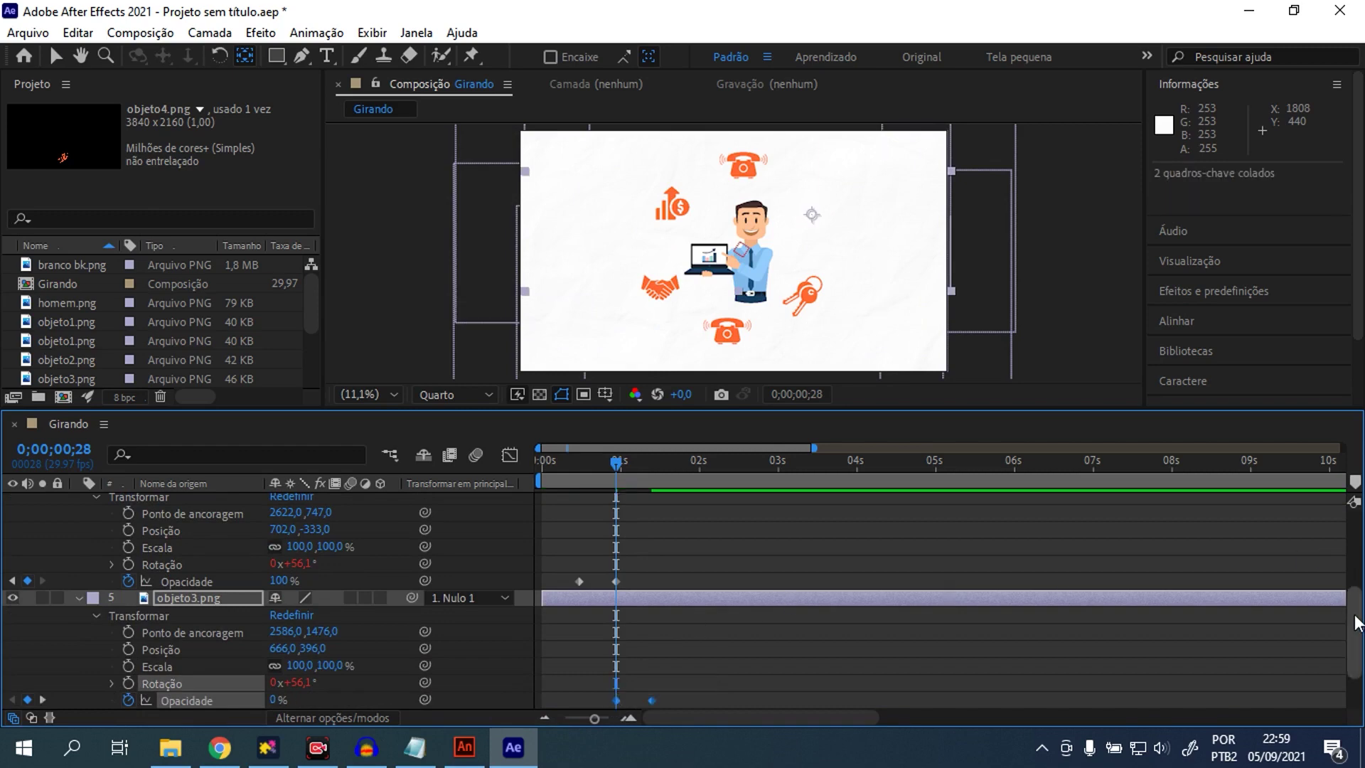
- Paste staggered fade keyframes onto objeto4, objeto5 and objeto6, then preview from the start
scroll(304, 622, "down", 3)
left_click(77, 648)
key("k")
key("ctrl+v")
scroll(304, 623, "down", 2)
key("ctrl+v")
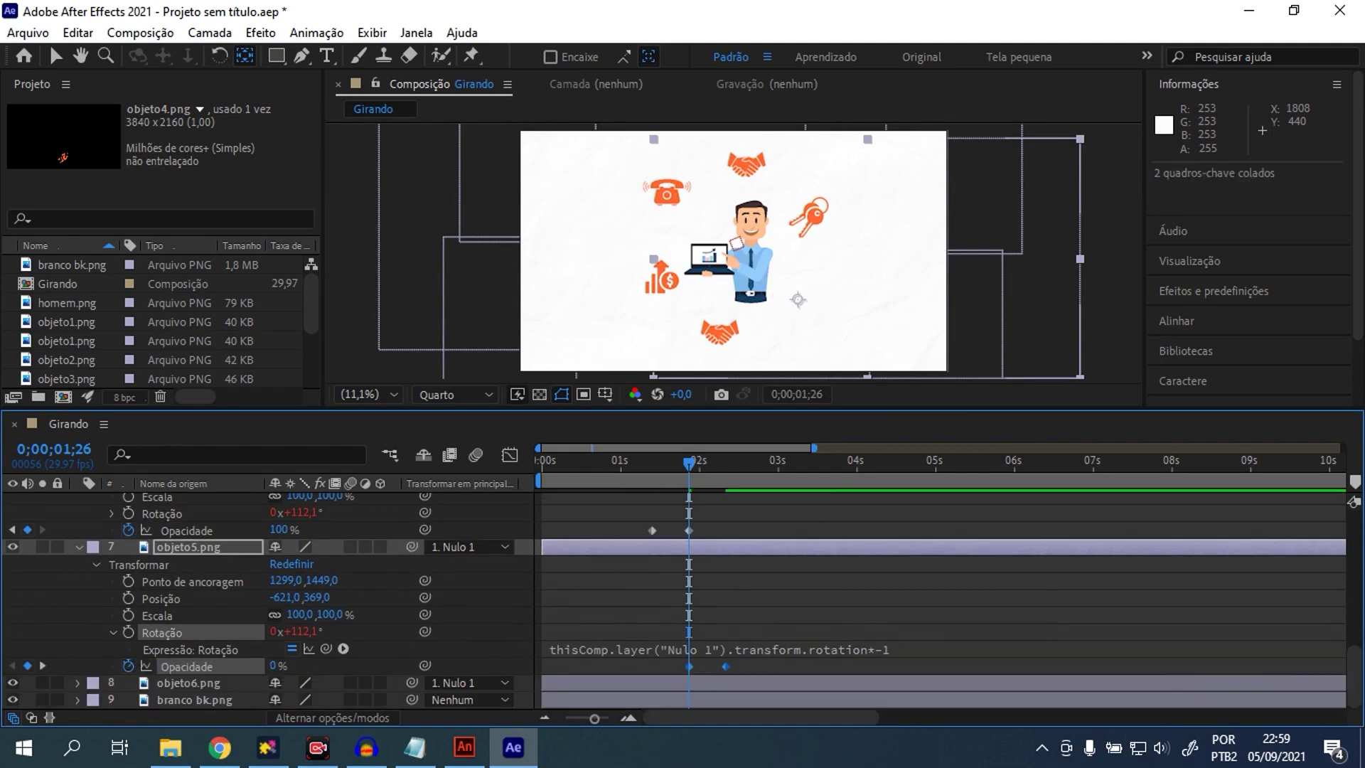
scroll(1341, 609, "down", 3)
left_click(78, 581)
key("k")
key("ctrl+v")
key("Home")
key("space")
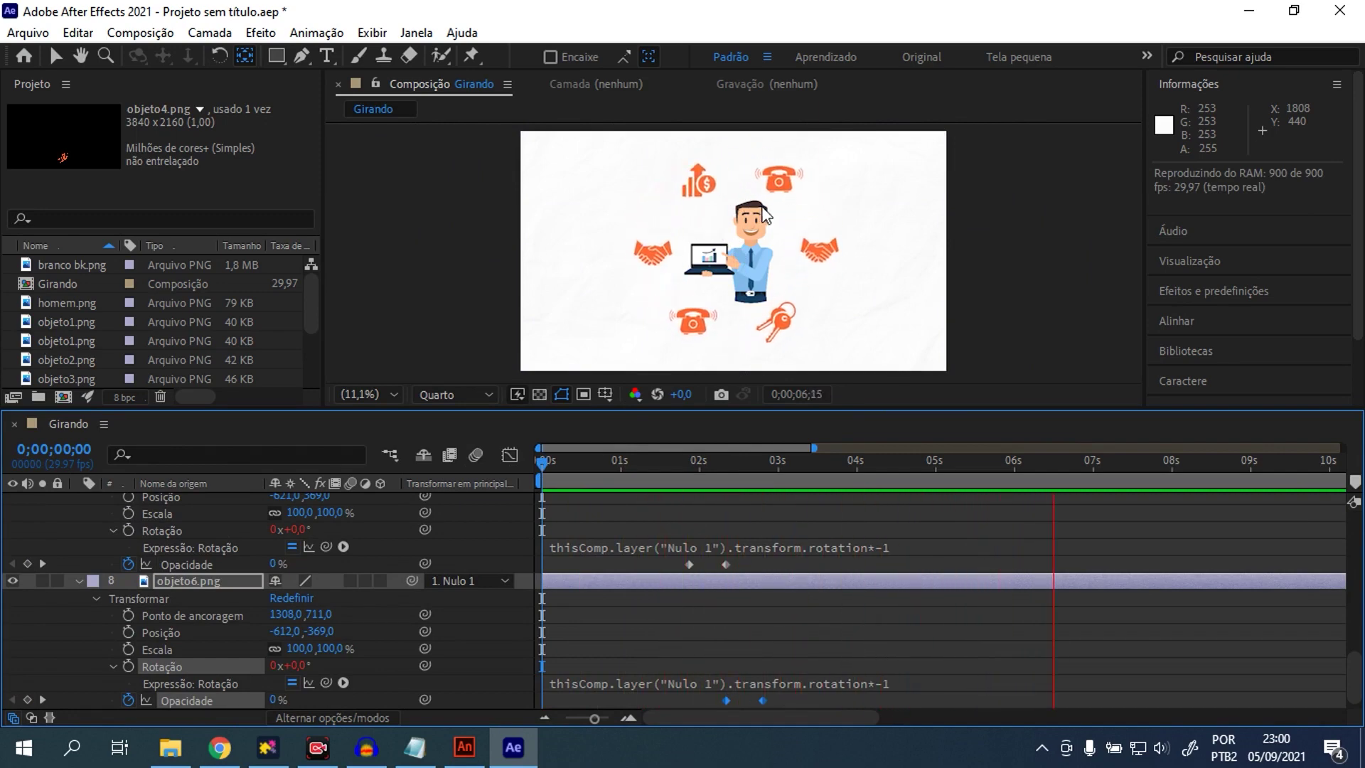
- Stop the preview and return the playhead to the first frame
key("space")
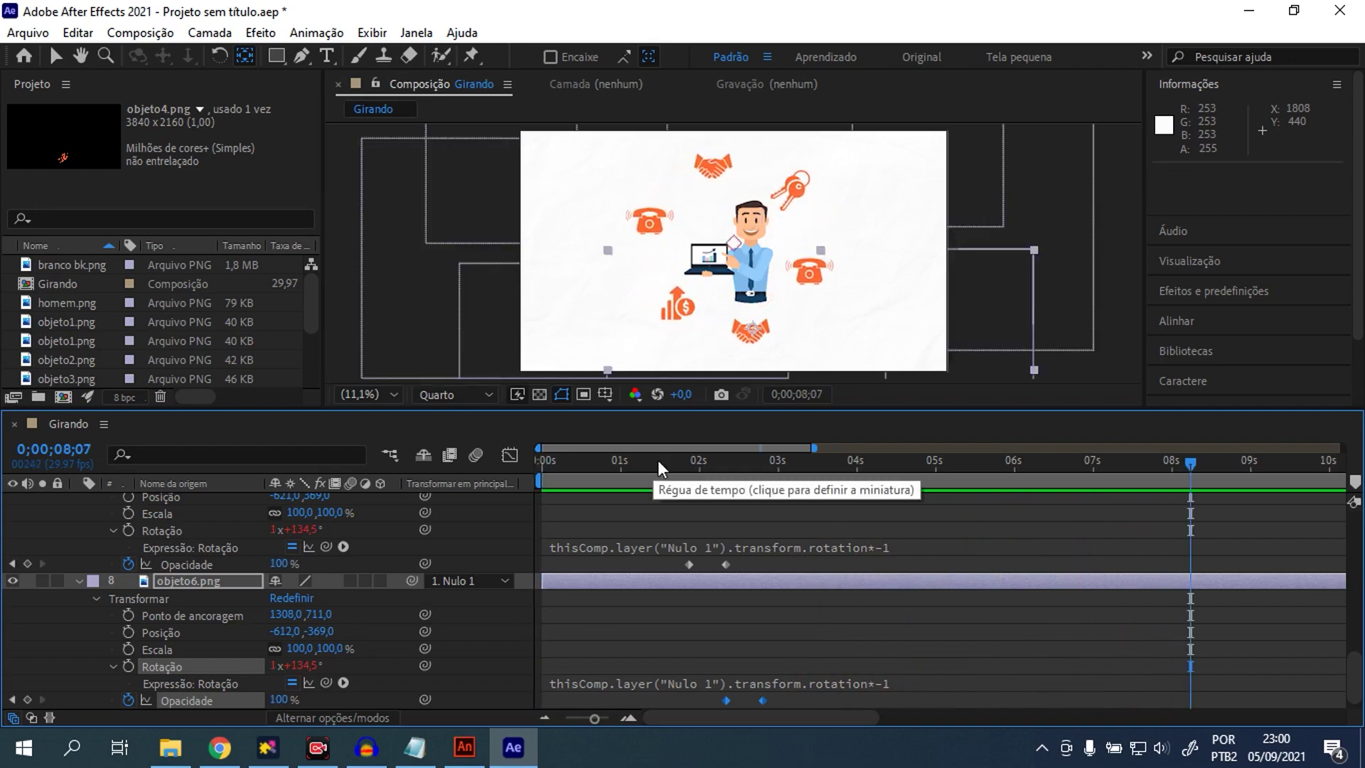
key("space")
left_click_drag(727, 464, 545, 460)
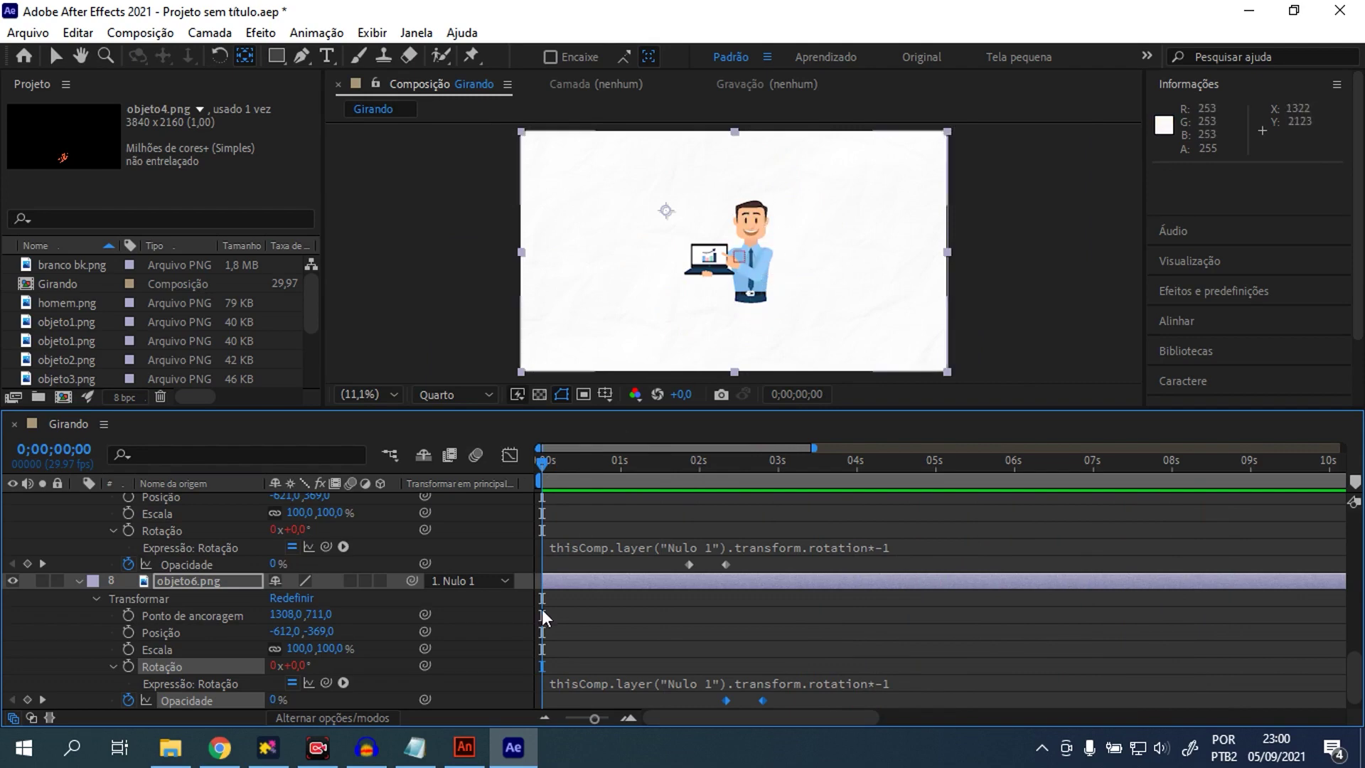
left_click_drag(1358, 669, 1356, 556)
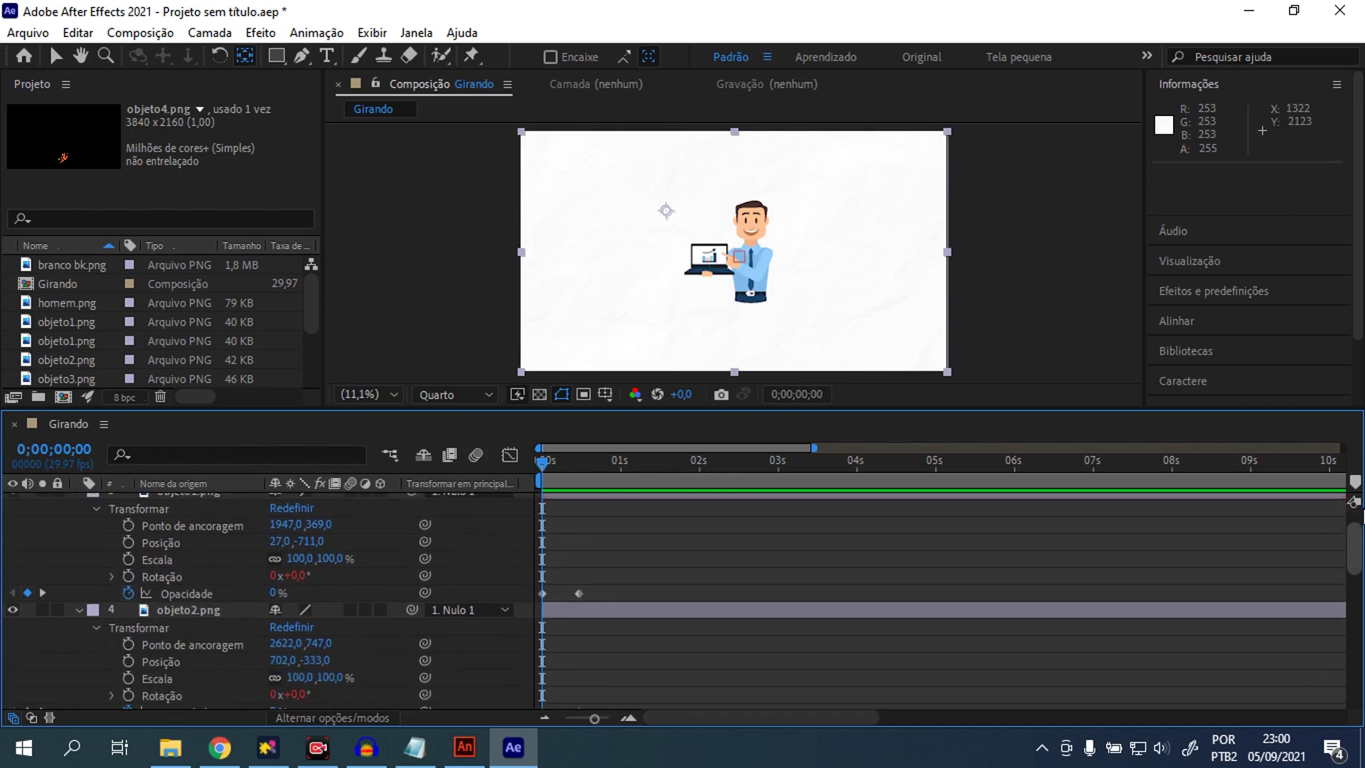
left_click_drag(1355, 557, 1356, 512)
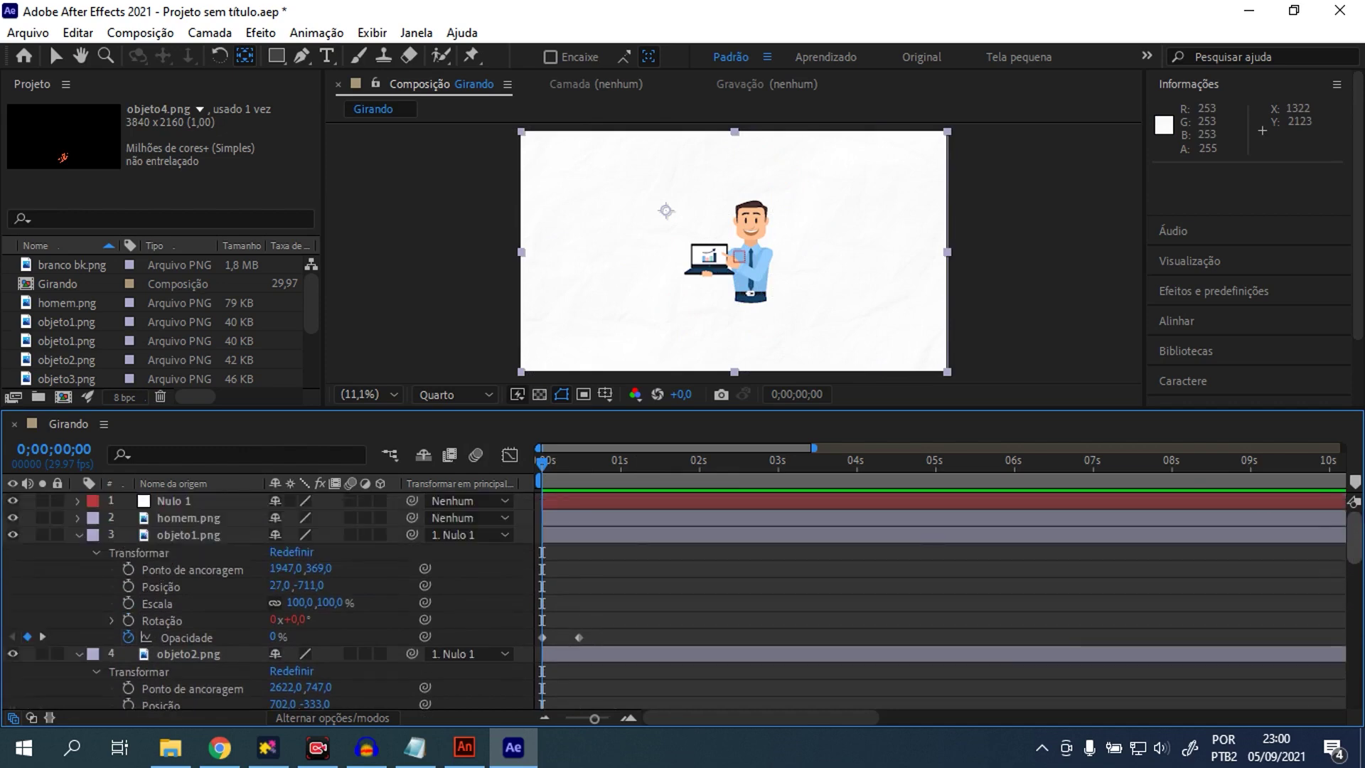
- Collapse objeto1 through objeto6 and select homem.png
left_click(79, 535)
left_click(78, 552)
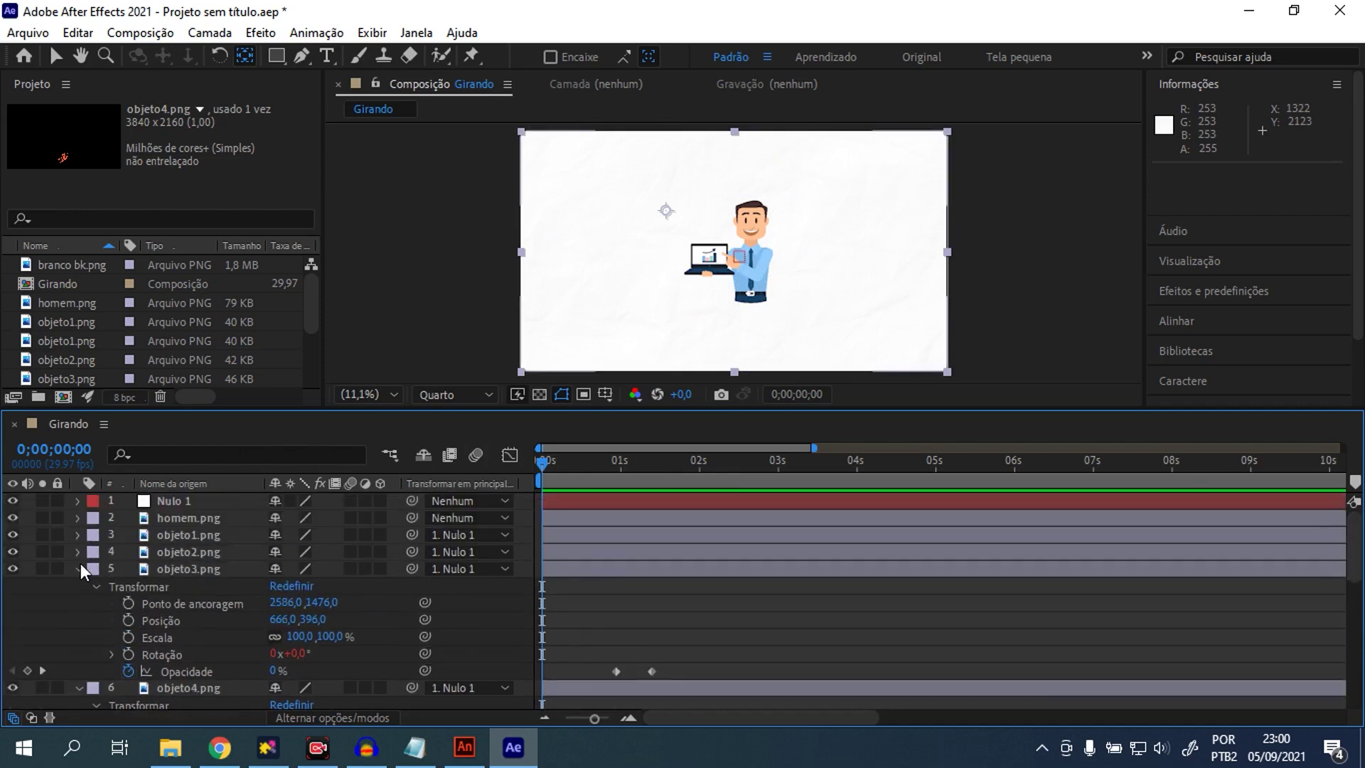
left_click(79, 569)
left_click(79, 586)
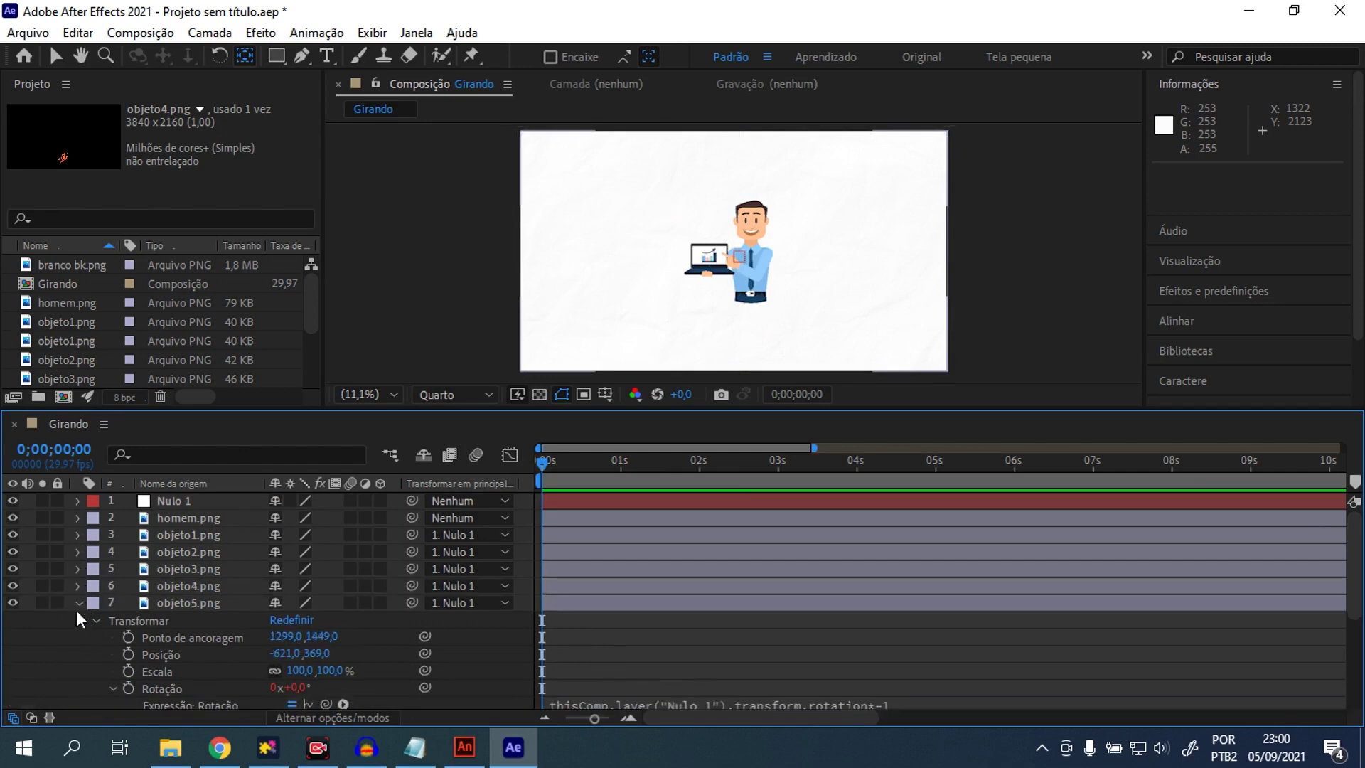
left_click(79, 602)
left_click(79, 620)
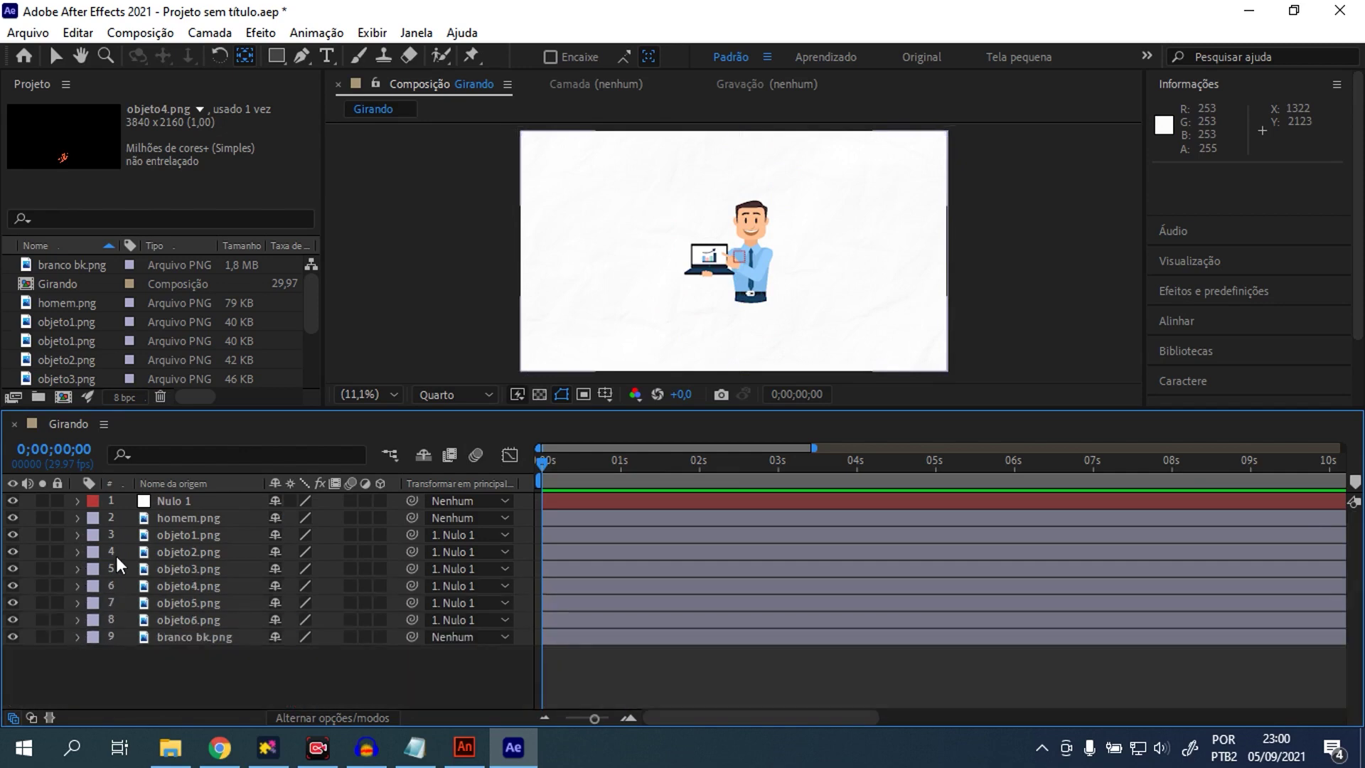
left_click(183, 520)
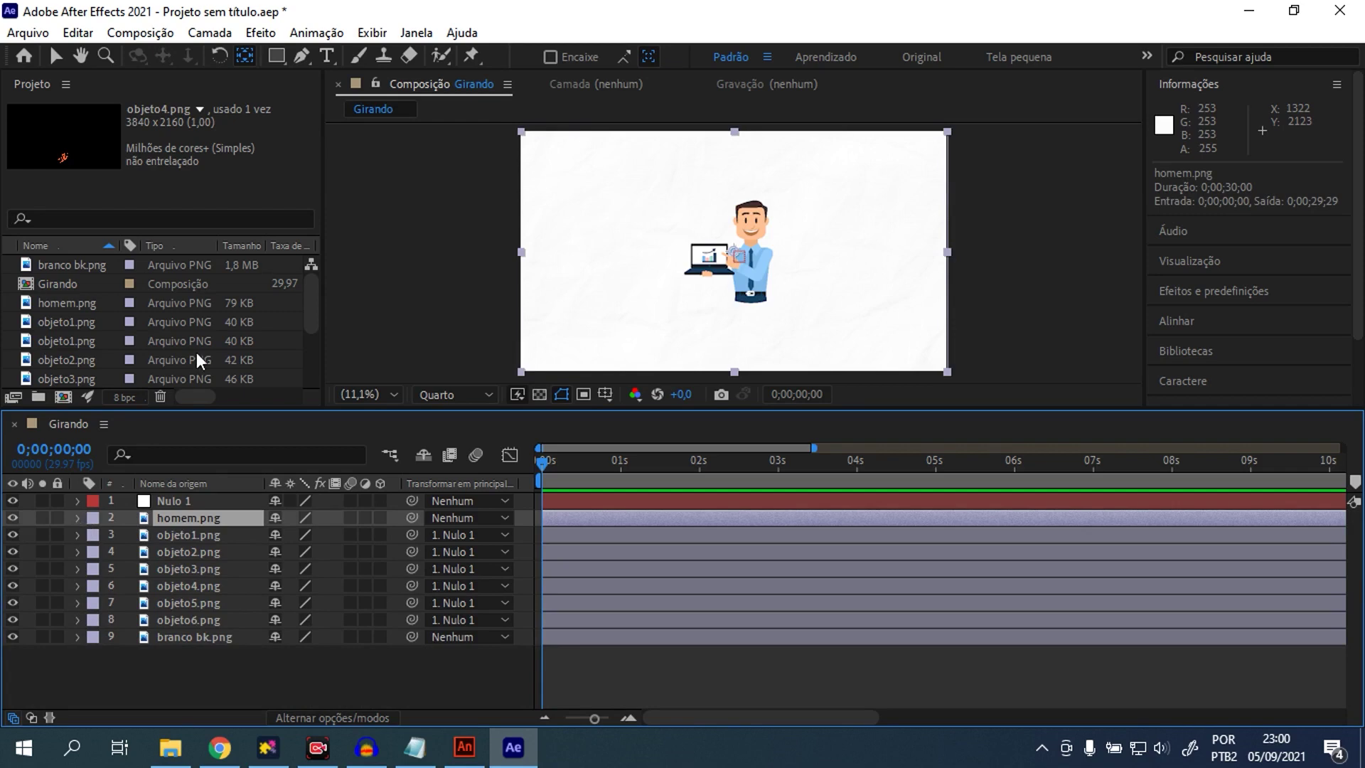
- Place puppet pins on both waist sides and the face, pull the face pin, and advance to frame 15
left_click(470, 56)
scroll(755, 224, "up", 2)
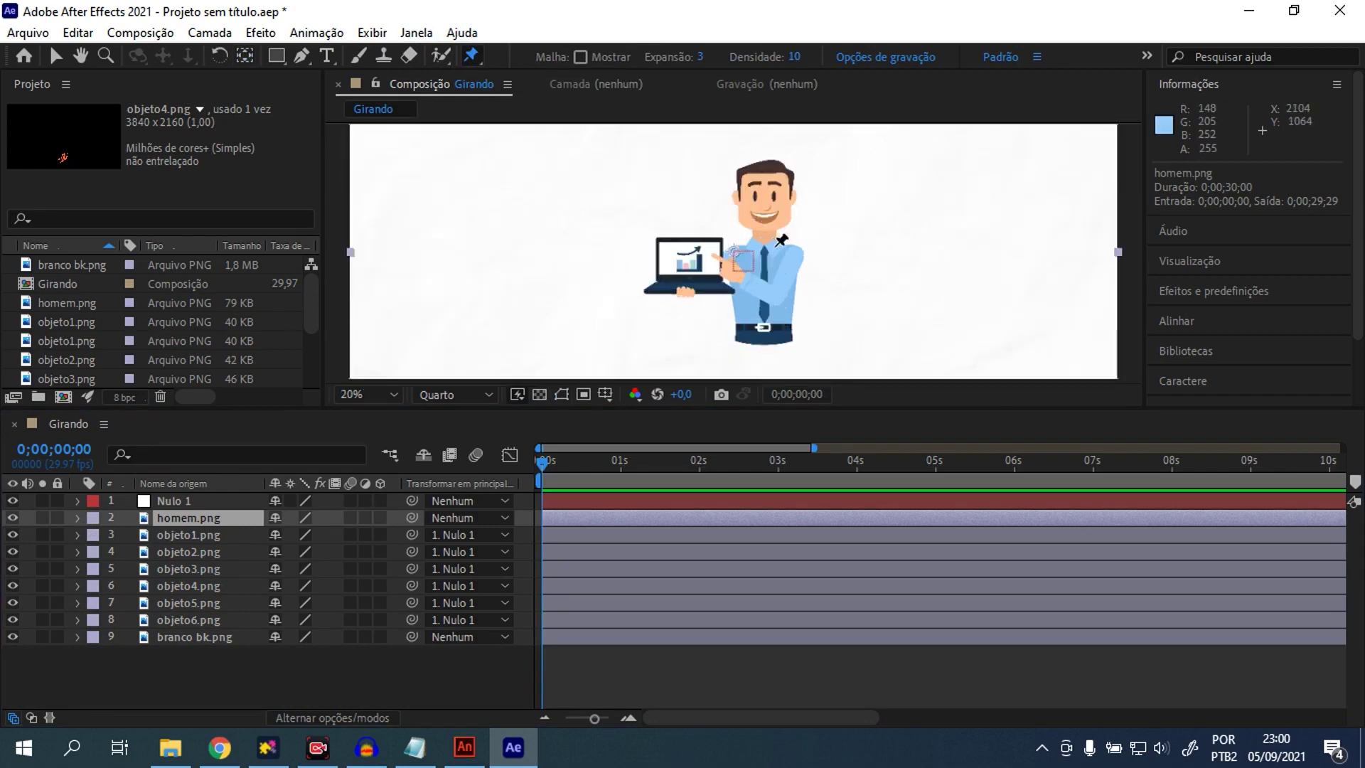
left_click(737, 336)
left_click(789, 337)
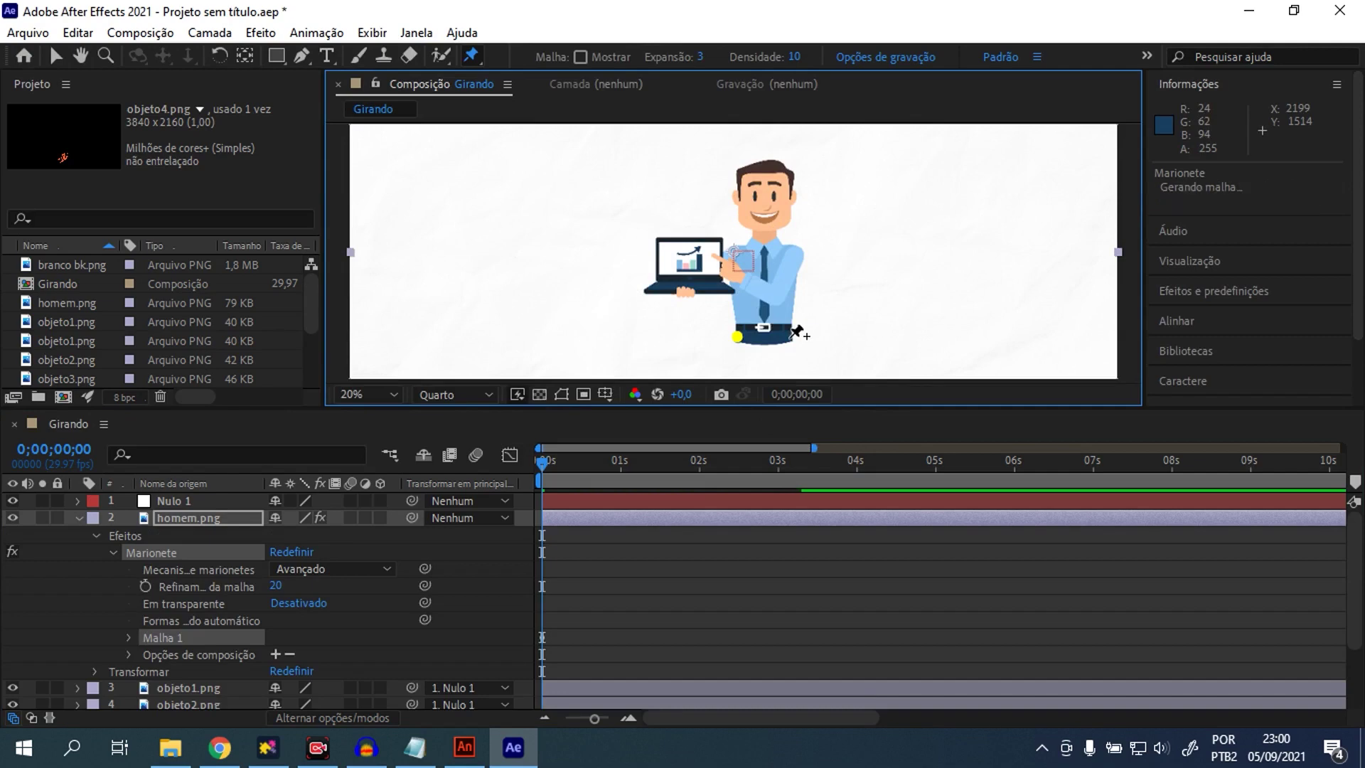
left_click(761, 201)
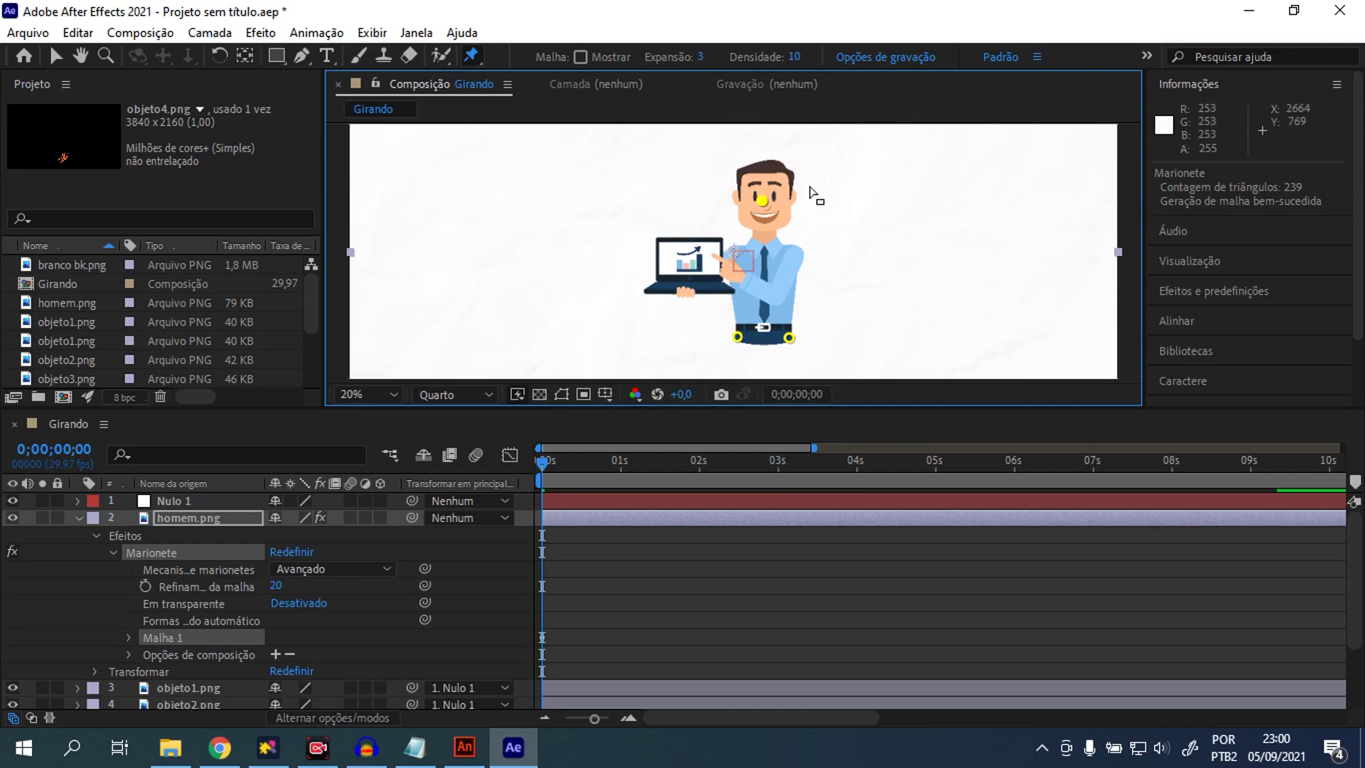
left_click_drag(763, 206, 754, 209)
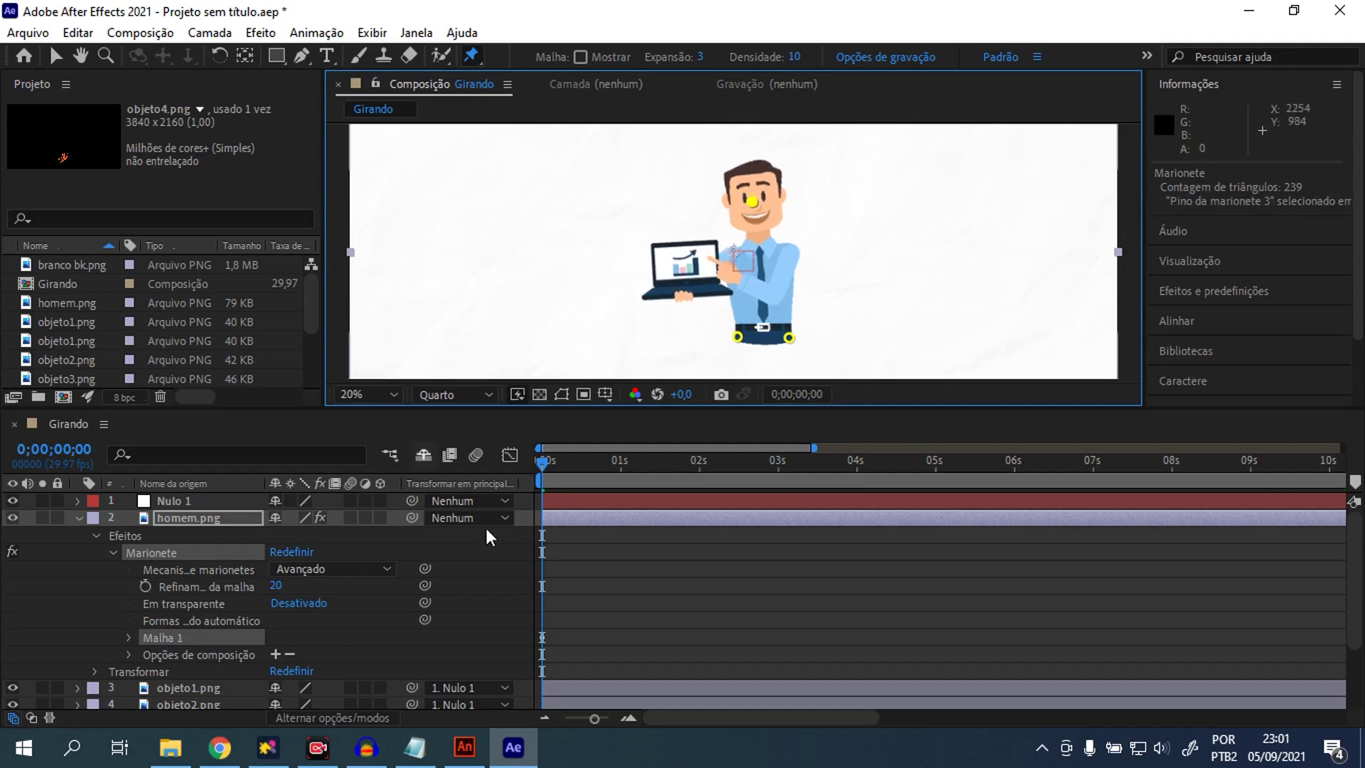
left_click_drag(556, 459, 581, 459)
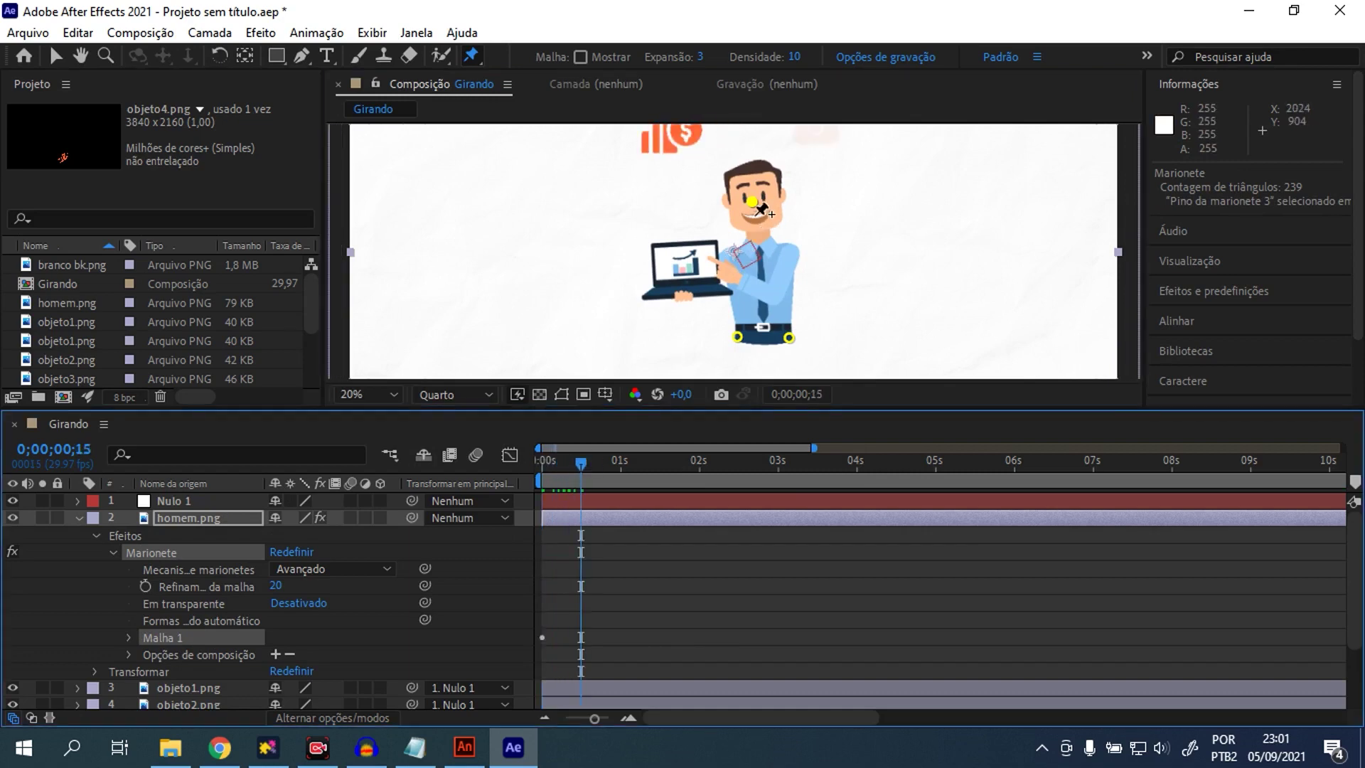
- At frame 15, drag the face pin right so the head leans, then preview from the start
left_click(752, 207)
left_click_drag(752, 208, 770, 202)
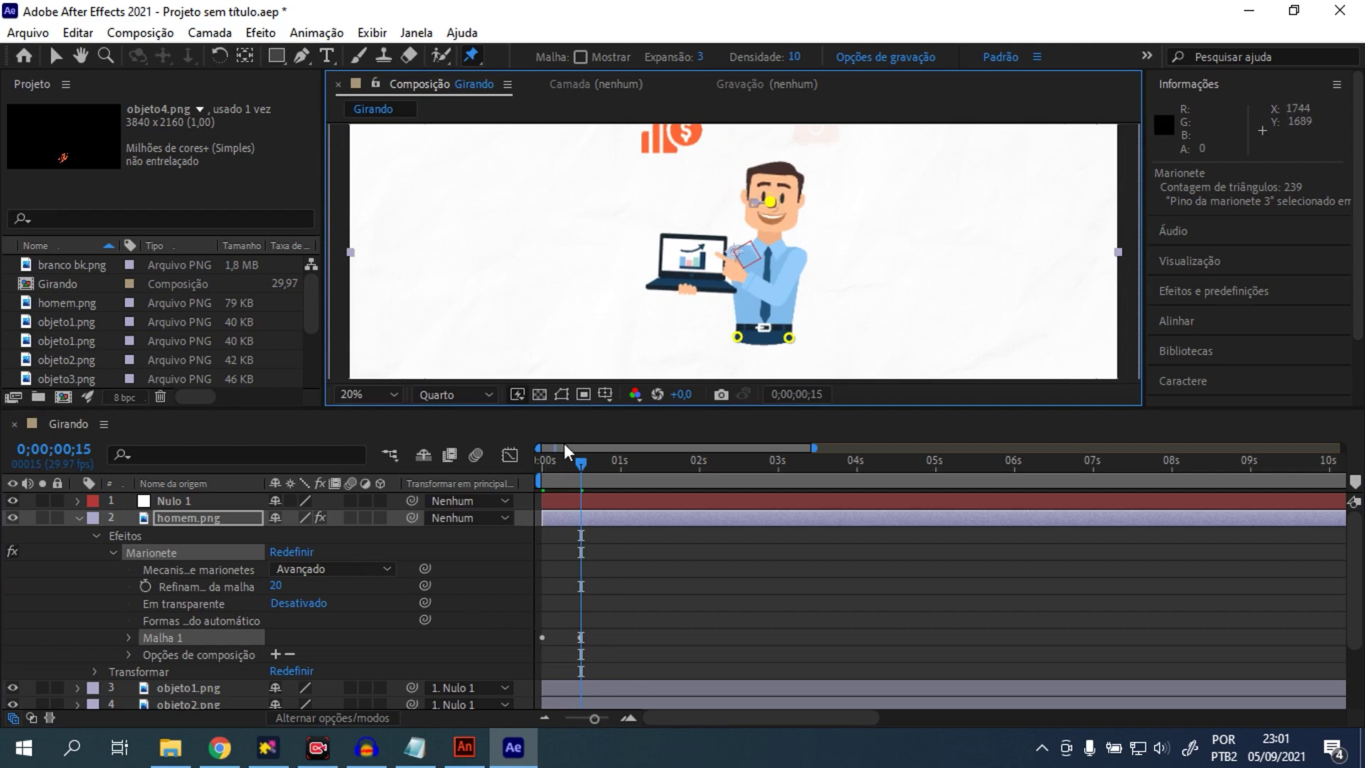
left_click_drag(574, 464, 539, 463)
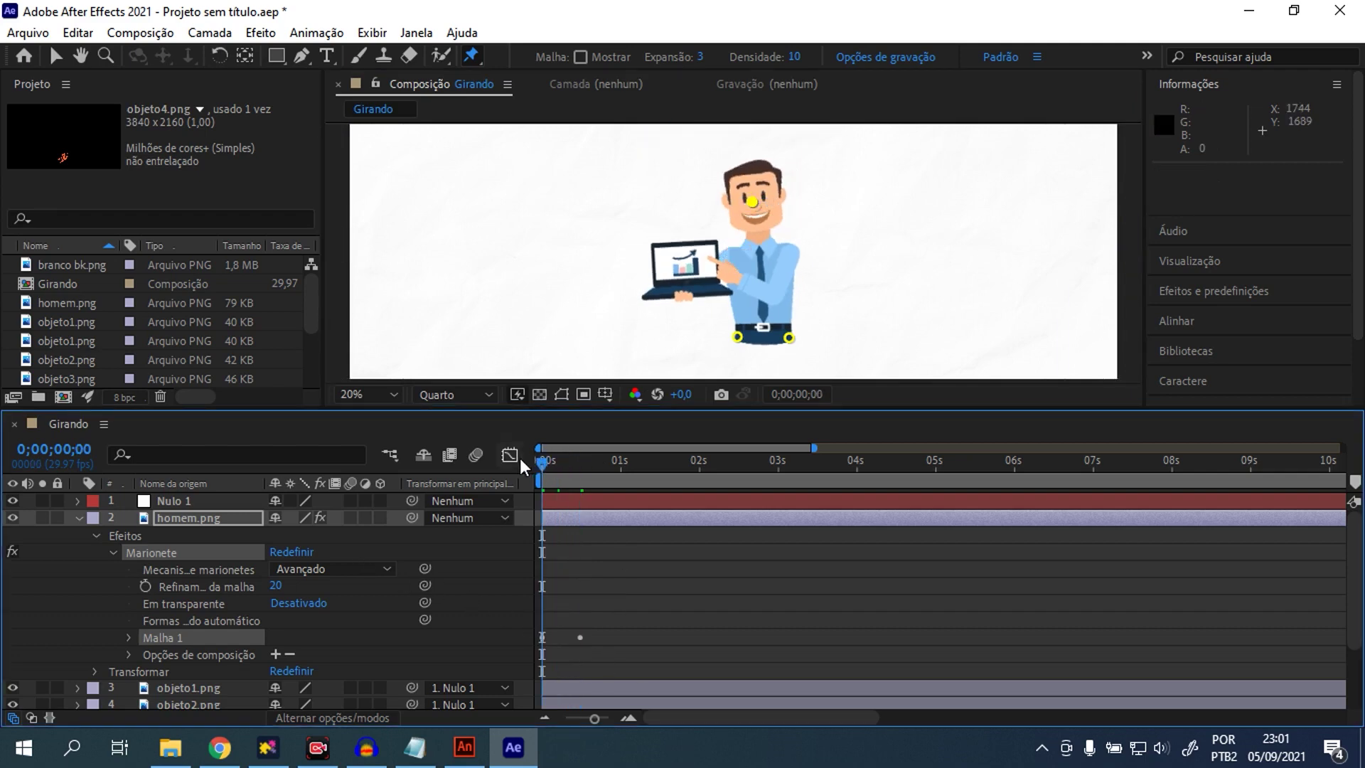
key("space")
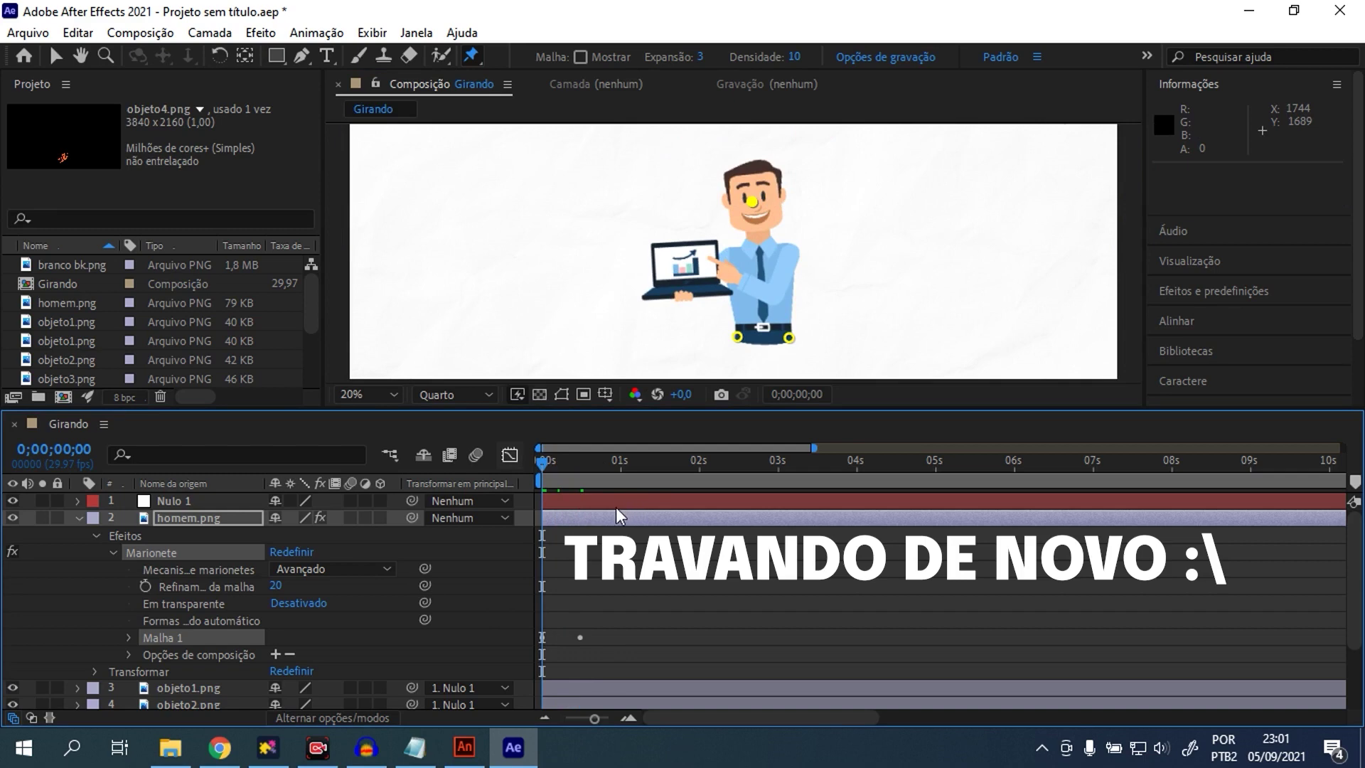
key("space")
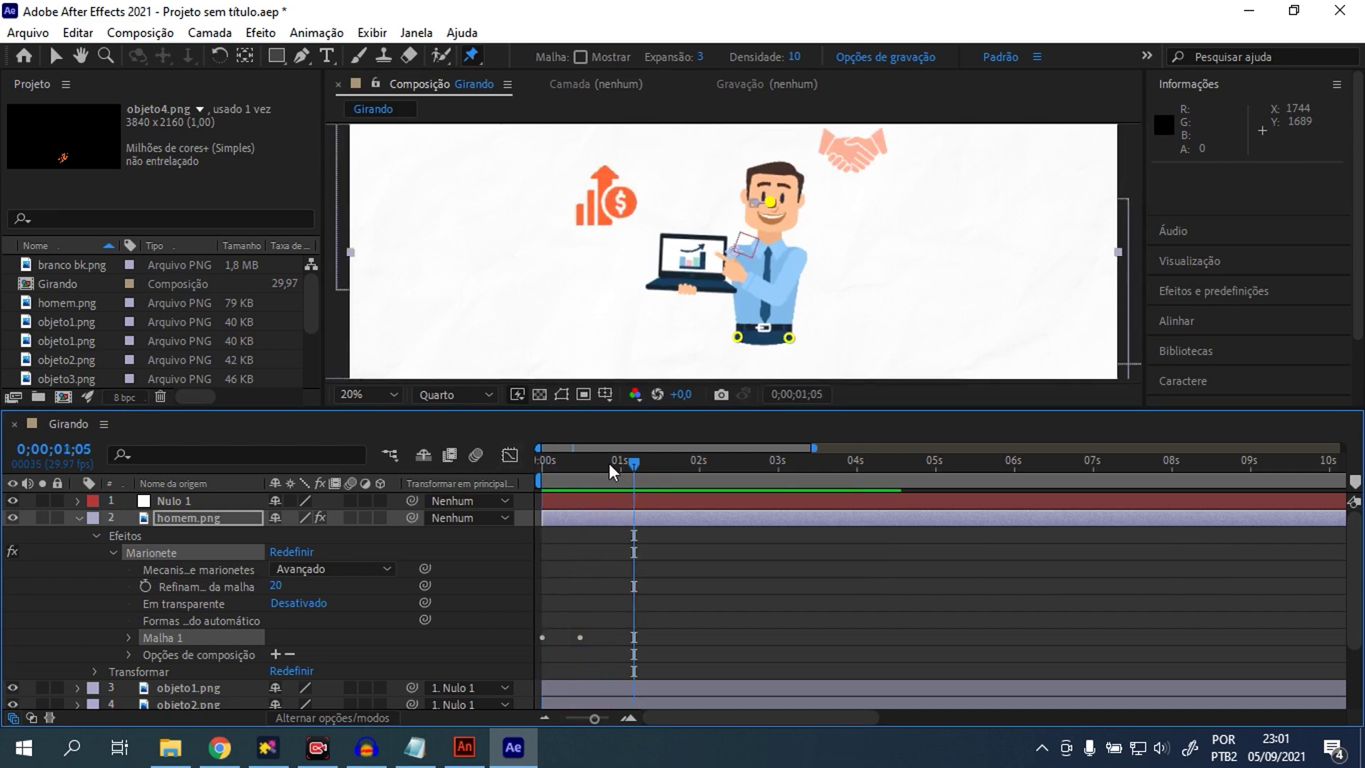
key("Home")
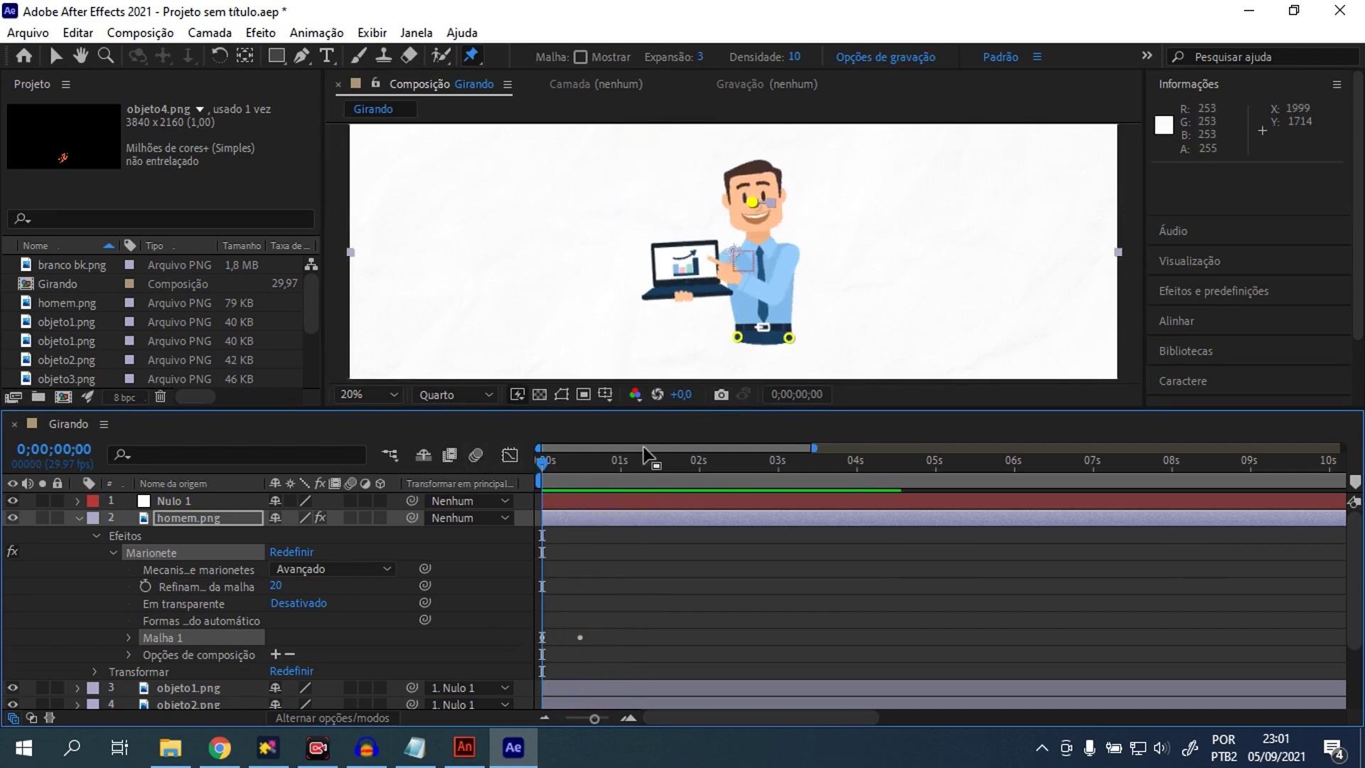
key("space")
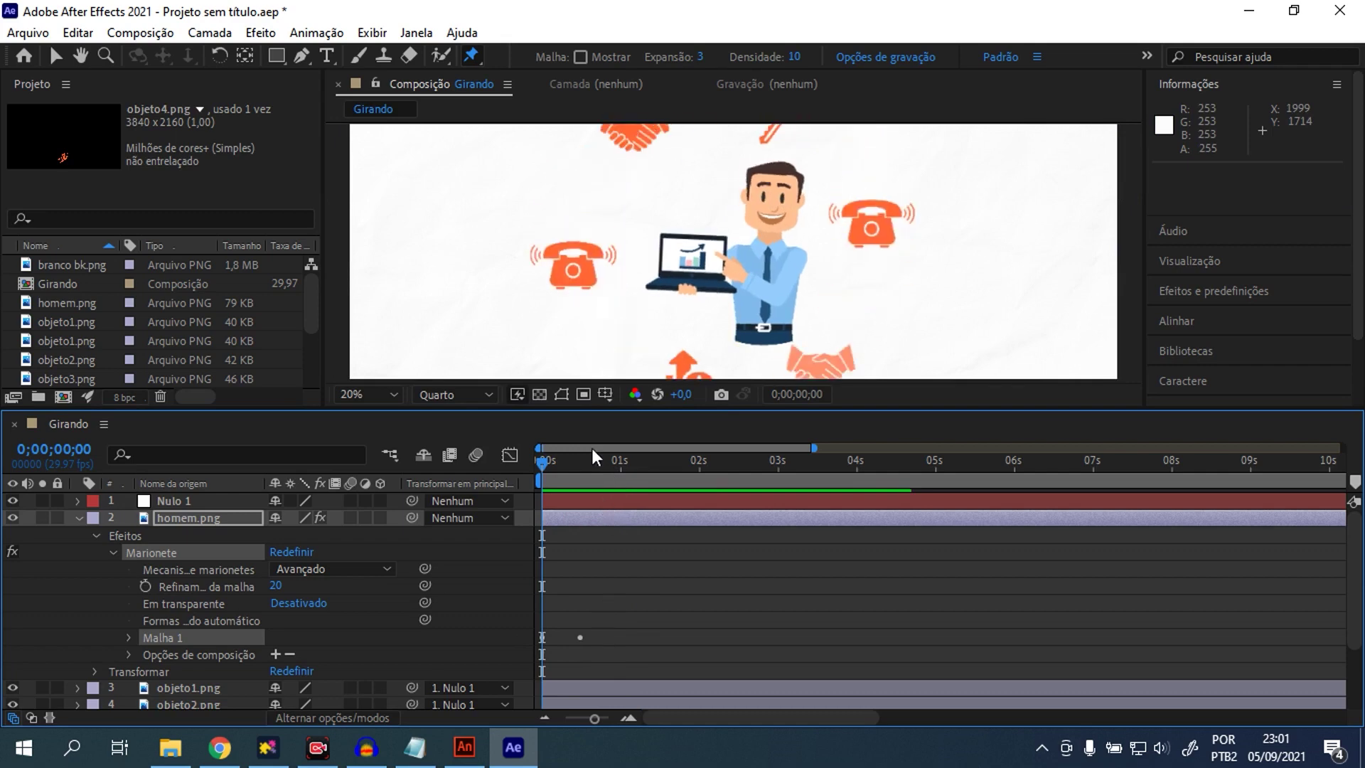
key("space")
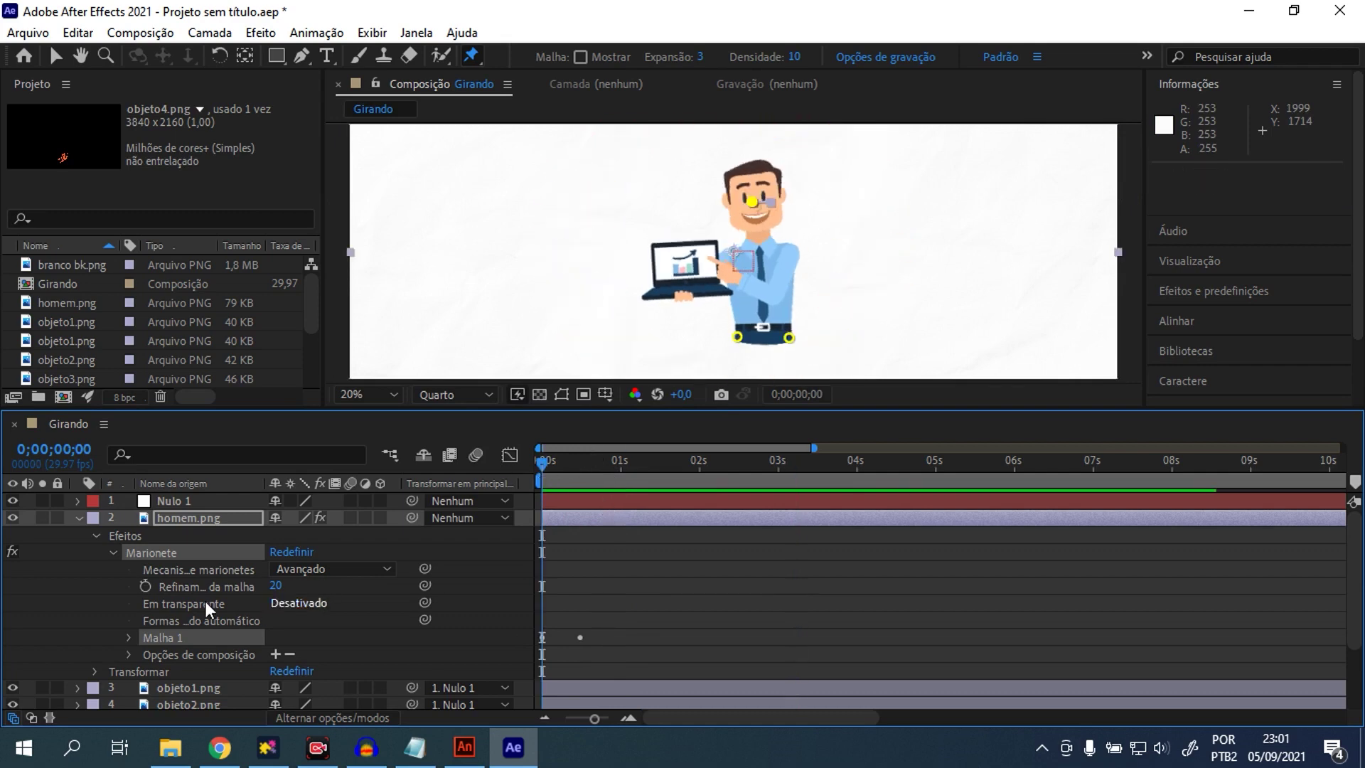
- Reveal Malha 1 > Deformar > Pino da marionete 3, Easy Ease its Position keyframes, and add a Position expression
left_click(128, 637)
scroll(233, 642, "down", 3)
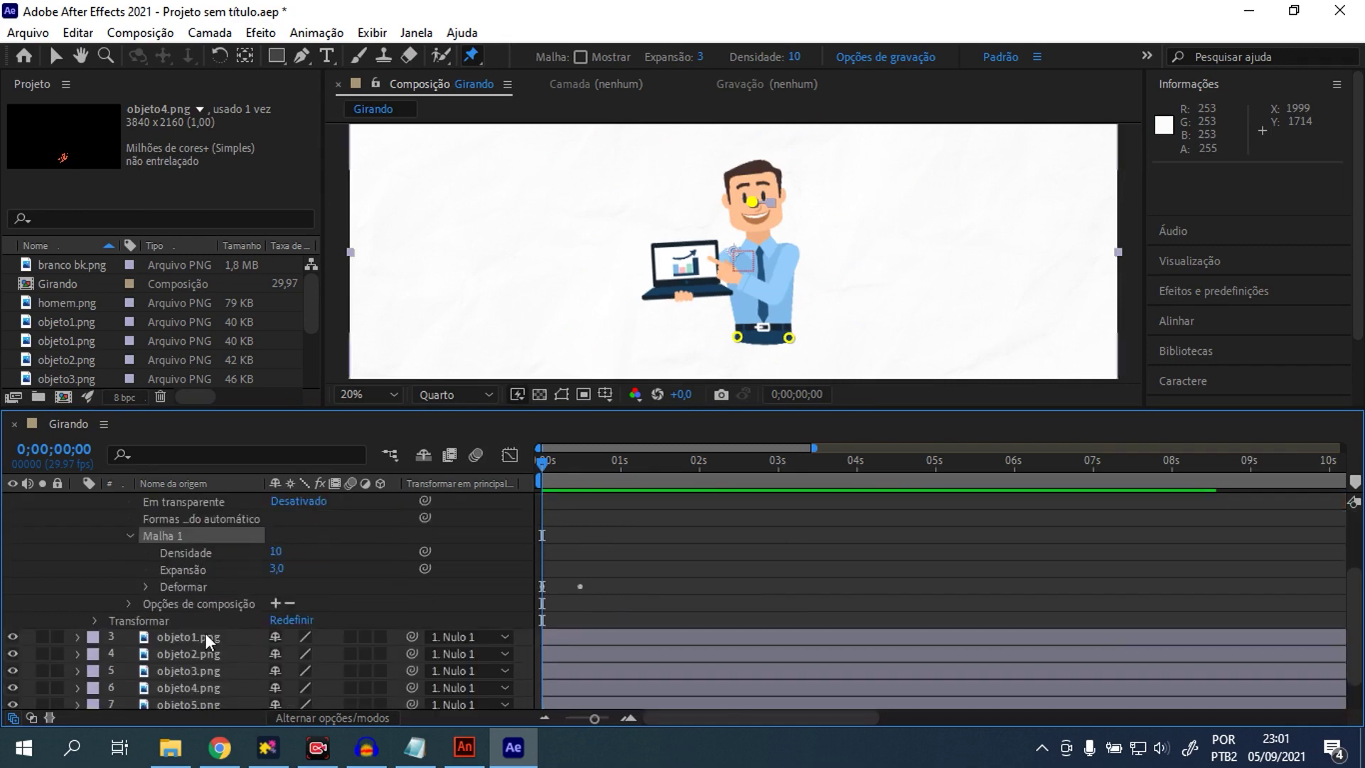
left_click(146, 586)
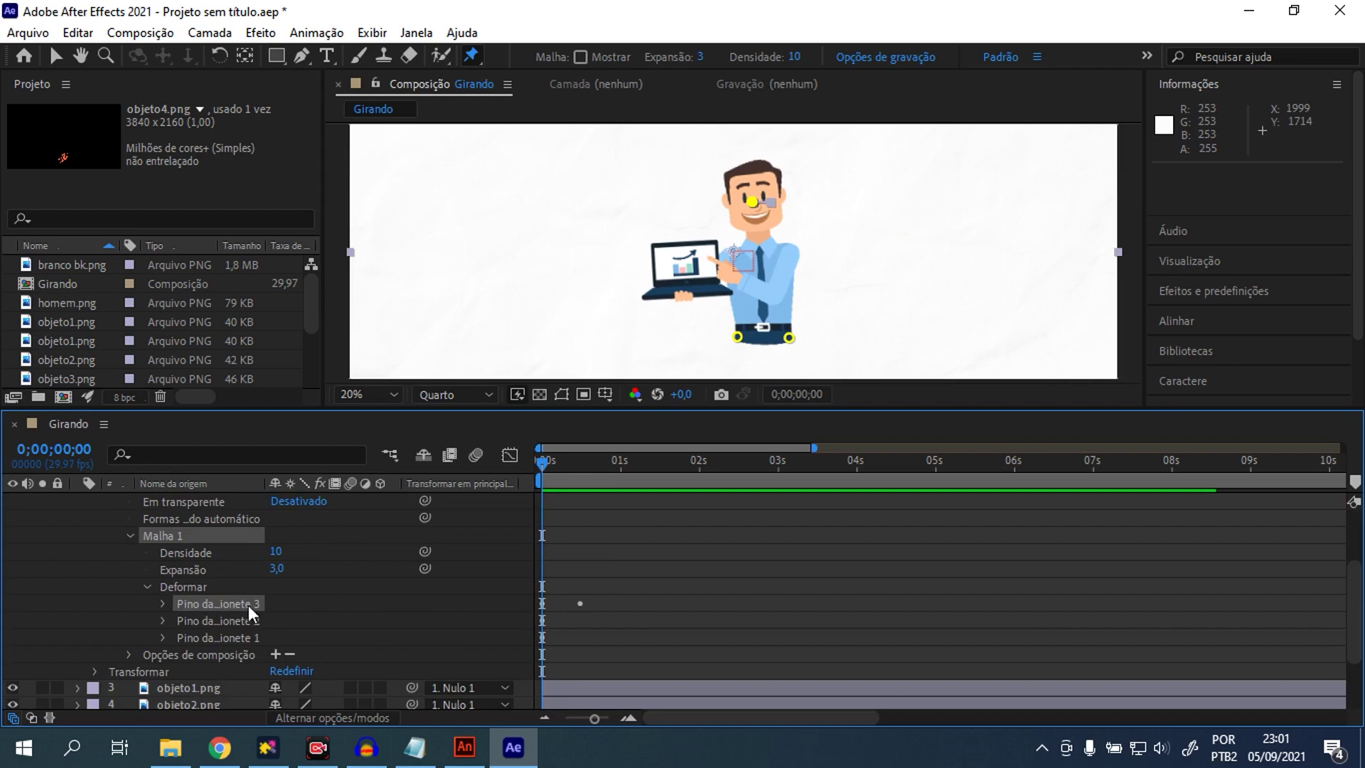
left_click(164, 603)
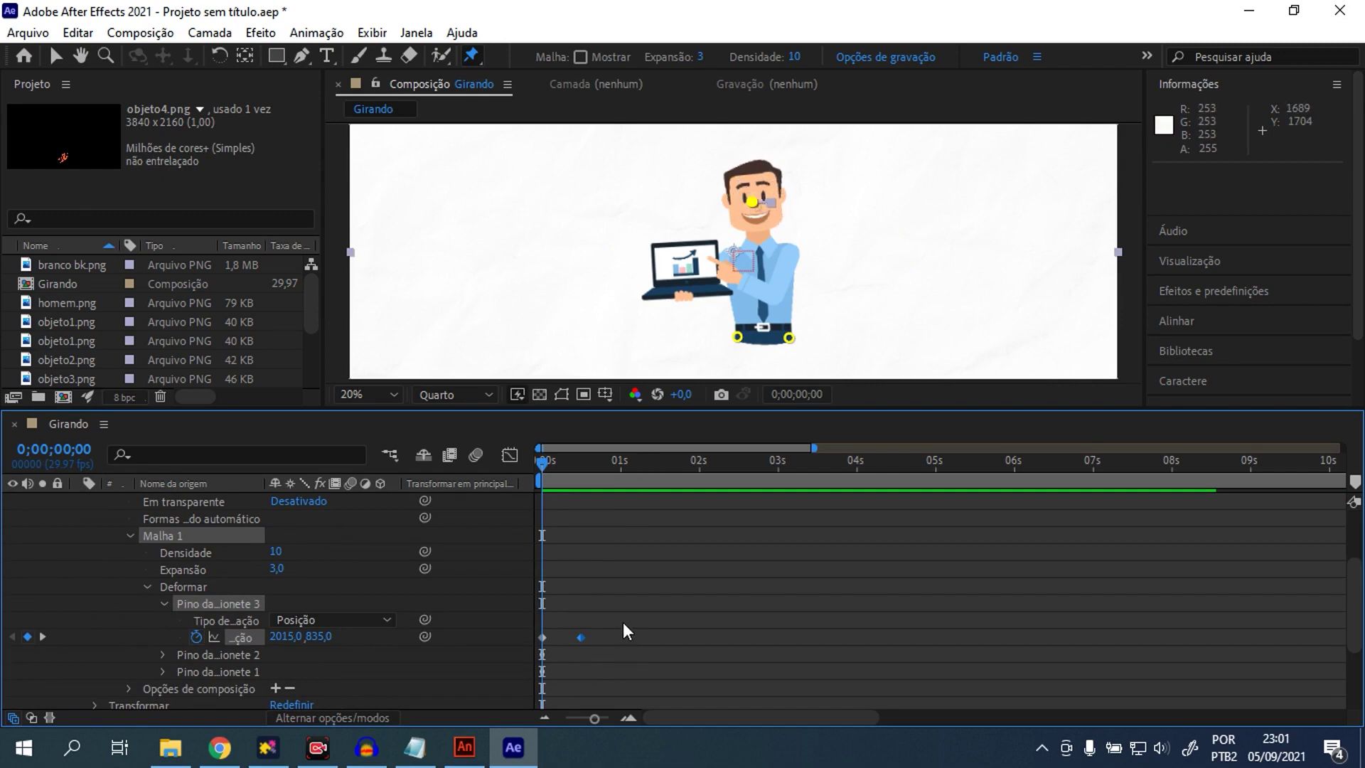
left_click_drag(649, 623, 519, 650)
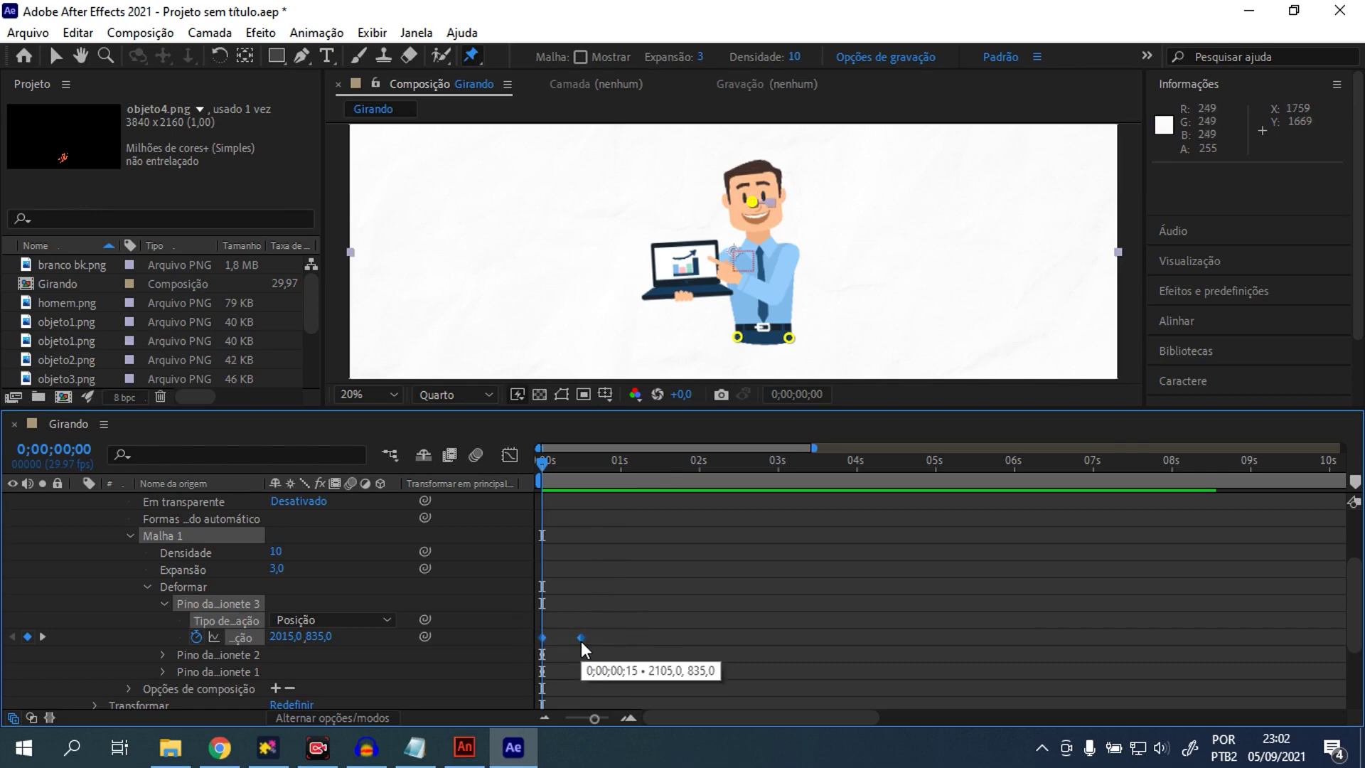
key("F9")
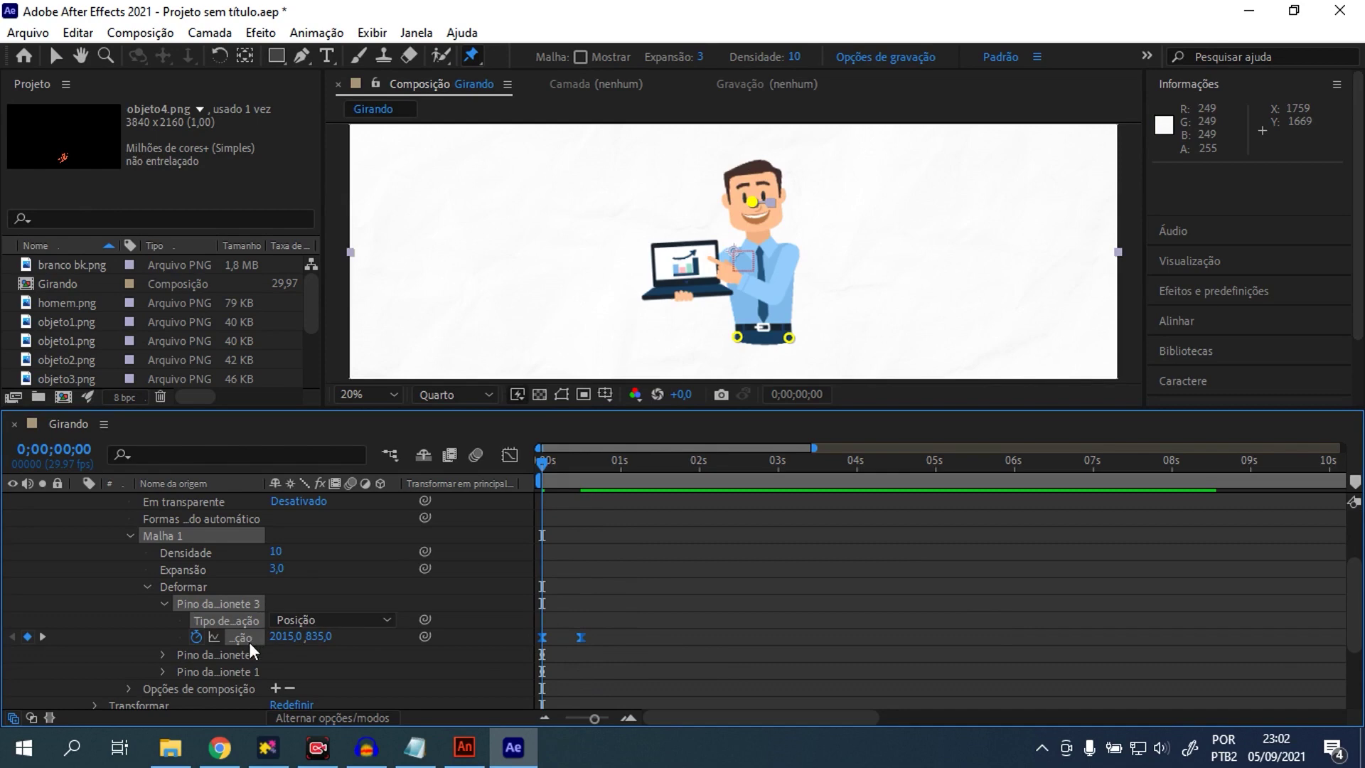
left_click(196, 637, "alt")
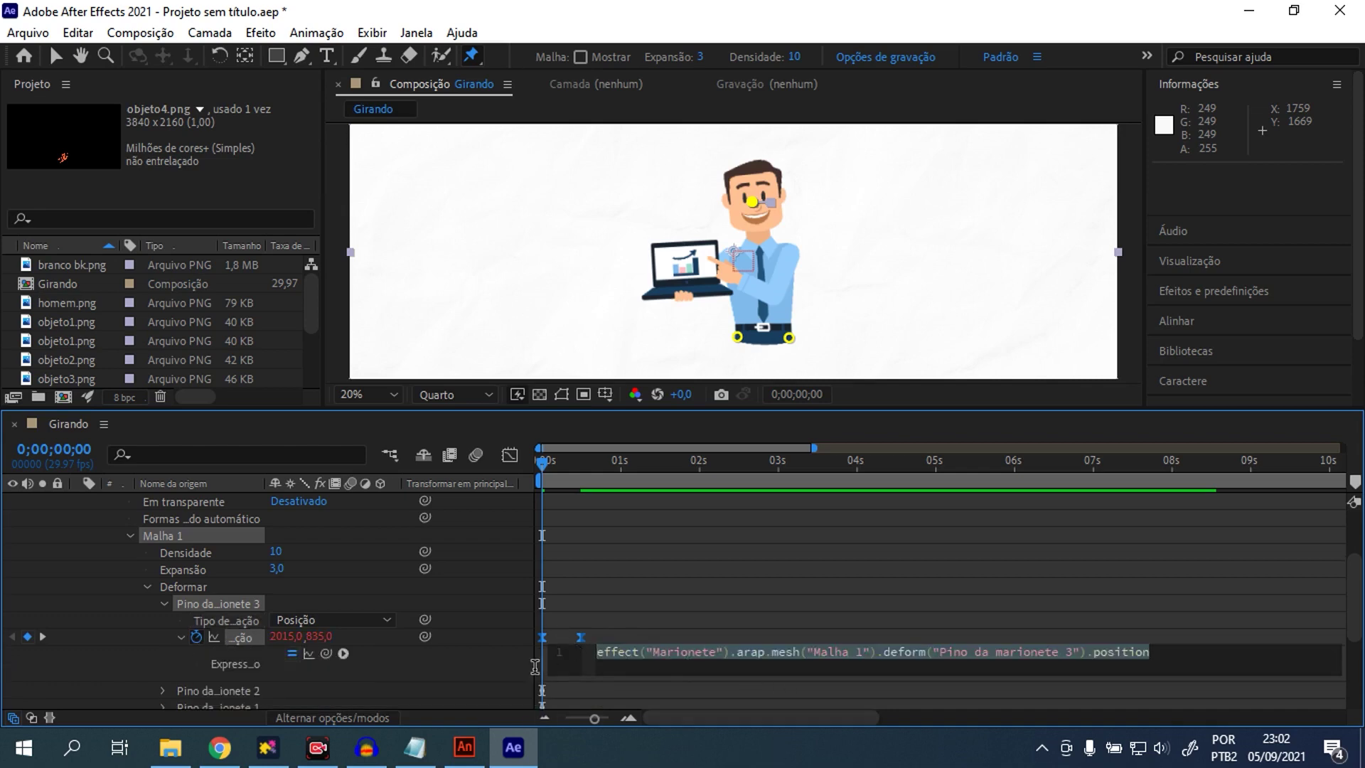
- Insert loopOut from the expression menu and change its type from cycle to pingpong
left_click(344, 655)
mouse_move(411, 529)
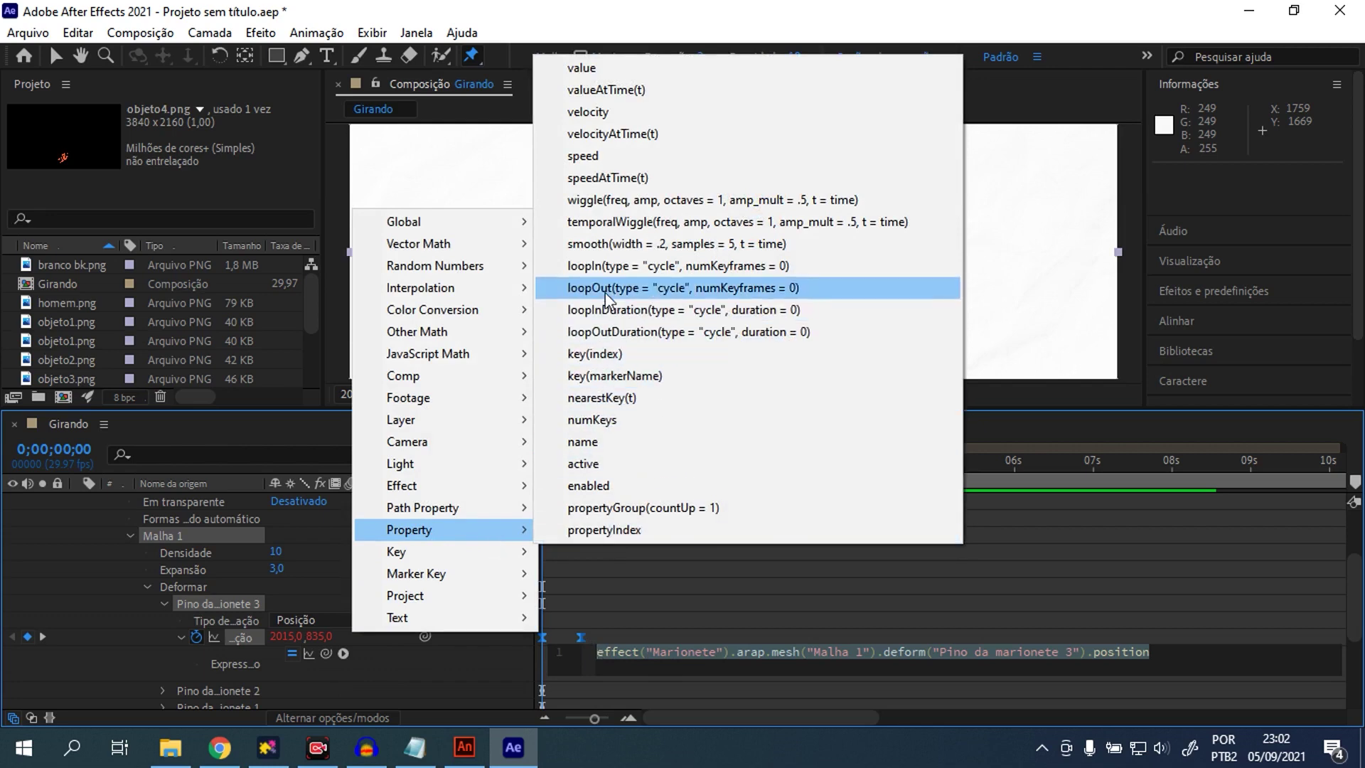
left_click(639, 287)
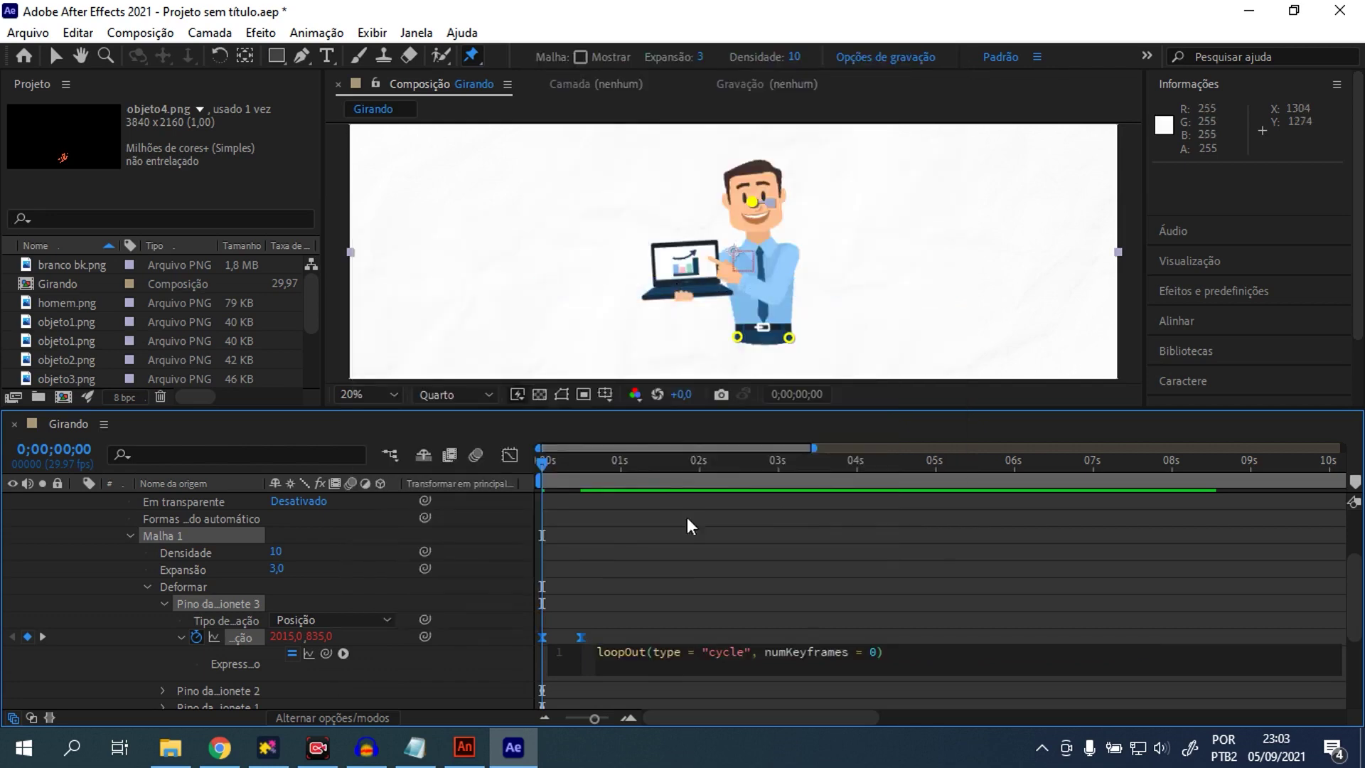
double_click(731, 652)
type("pingpong")
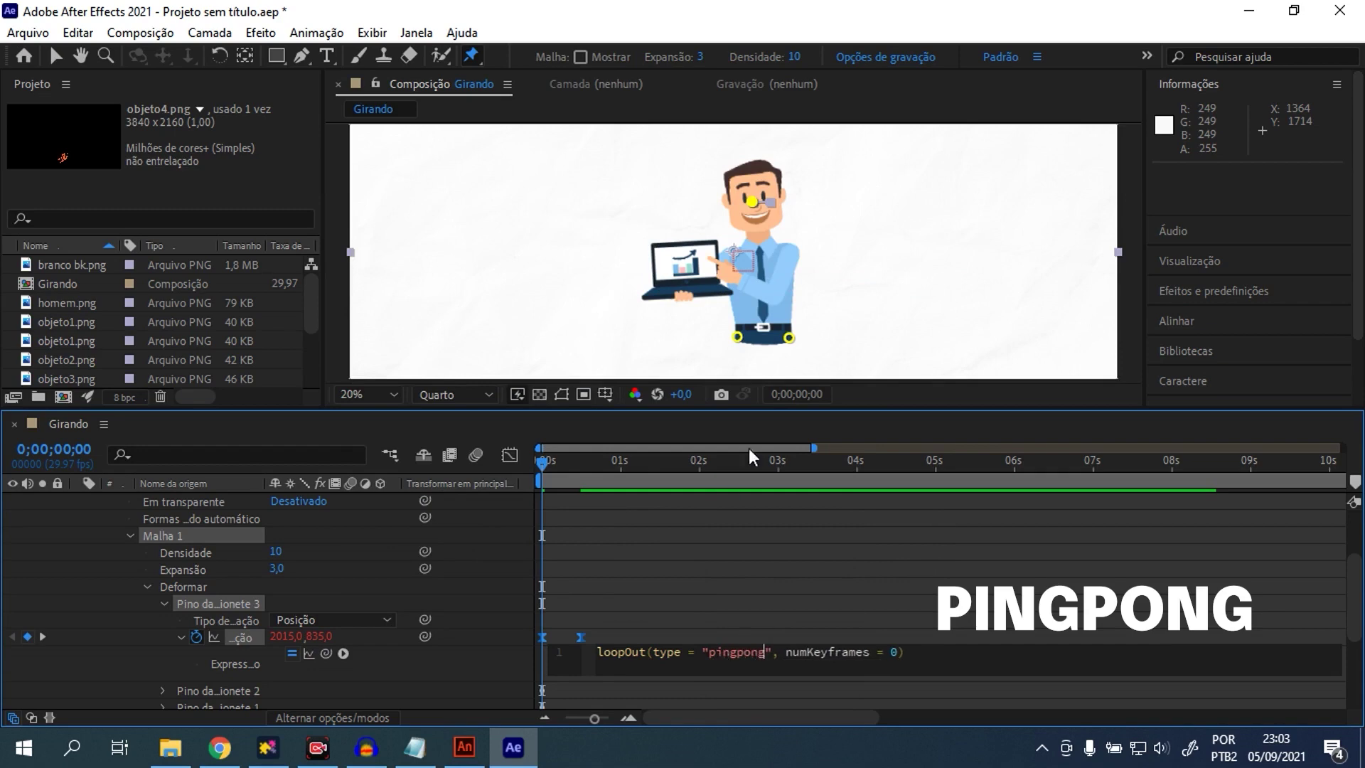
- Commit the loopOut expression, preview briefly, and return to the first frame
left_click(630, 509)
key("space")
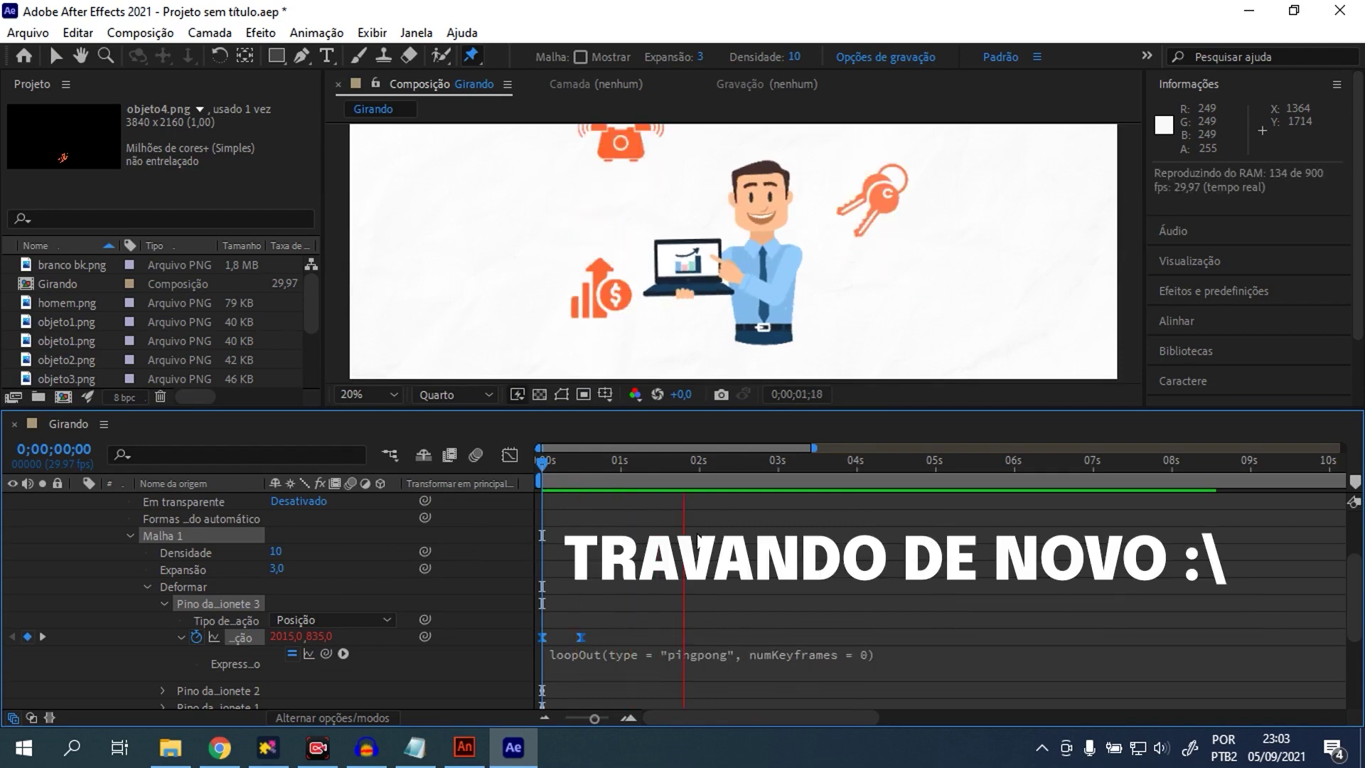
key("space")
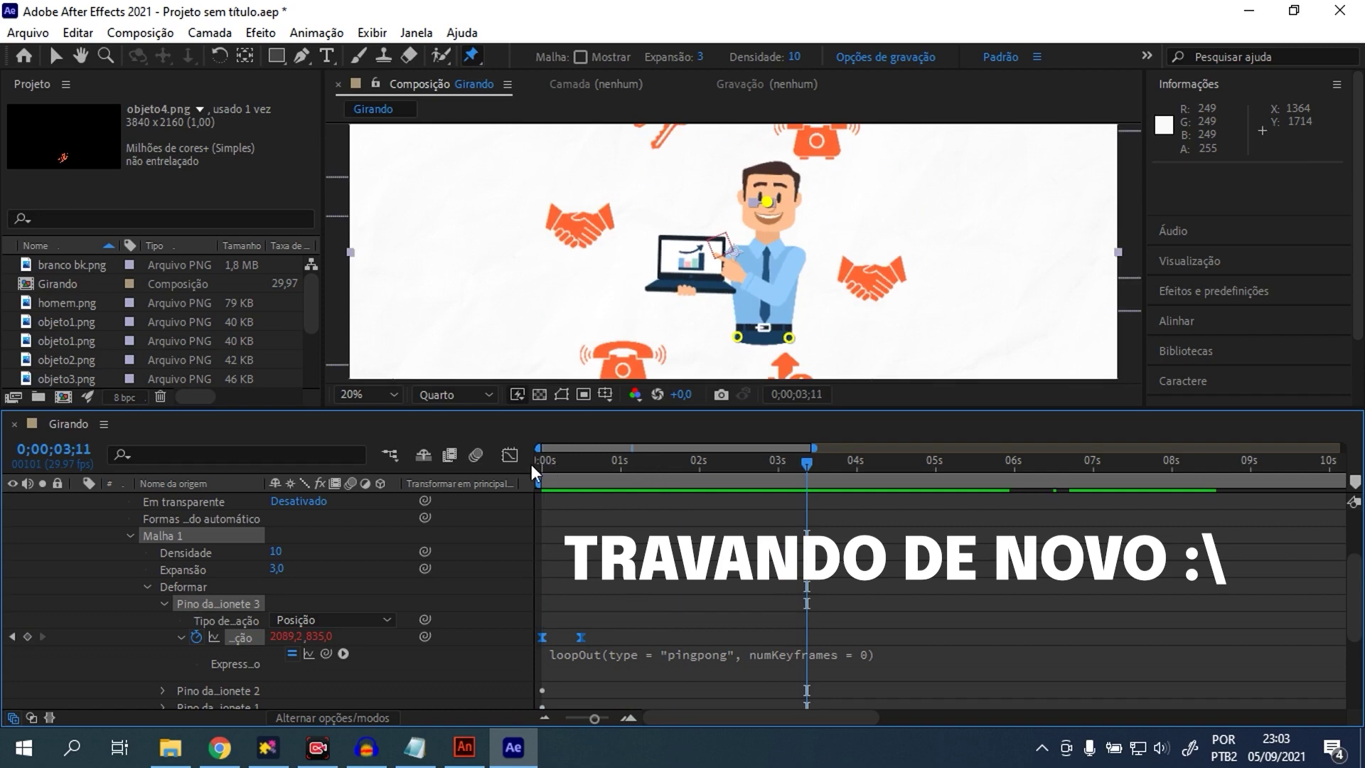
left_click(533, 464)
- Move the pin's second Position keyframe later to about 1 second and preview the slower bob
left_click(639, 606)
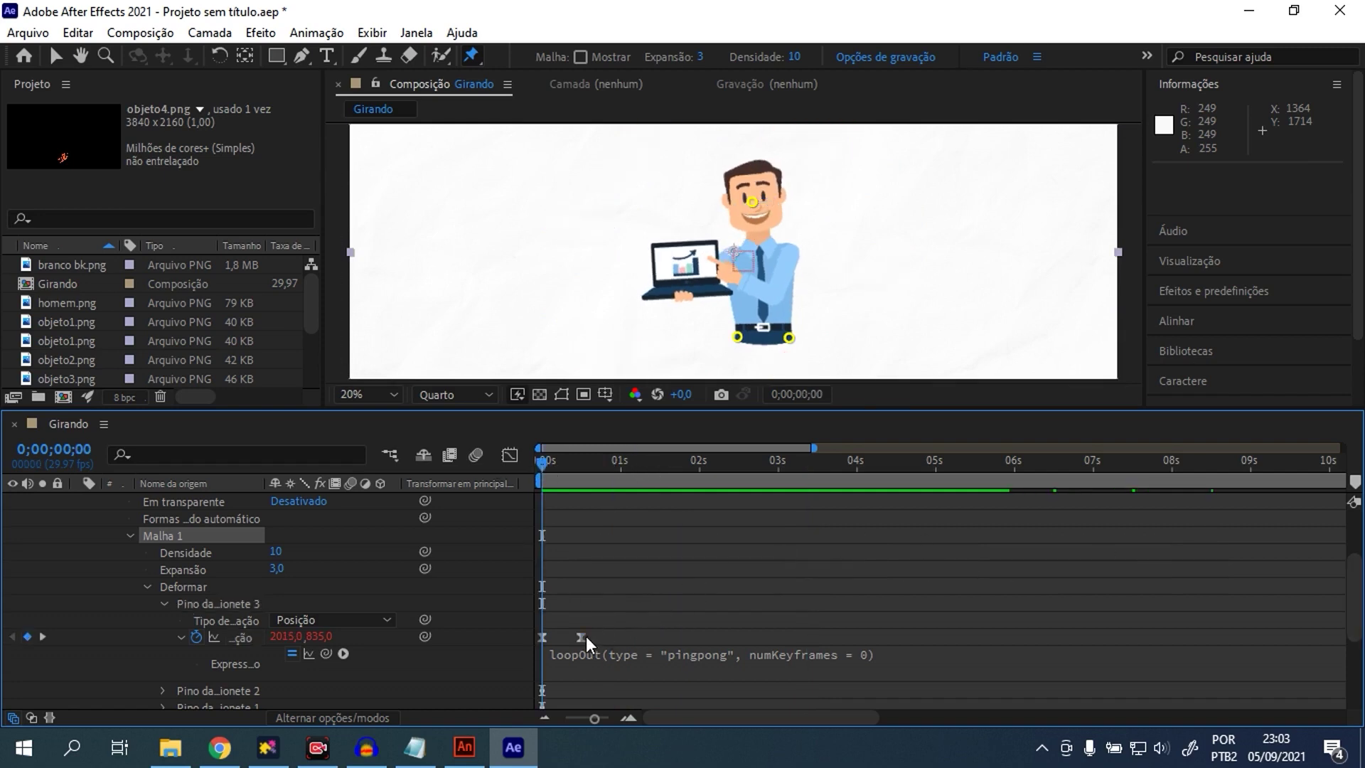
left_click(587, 637)
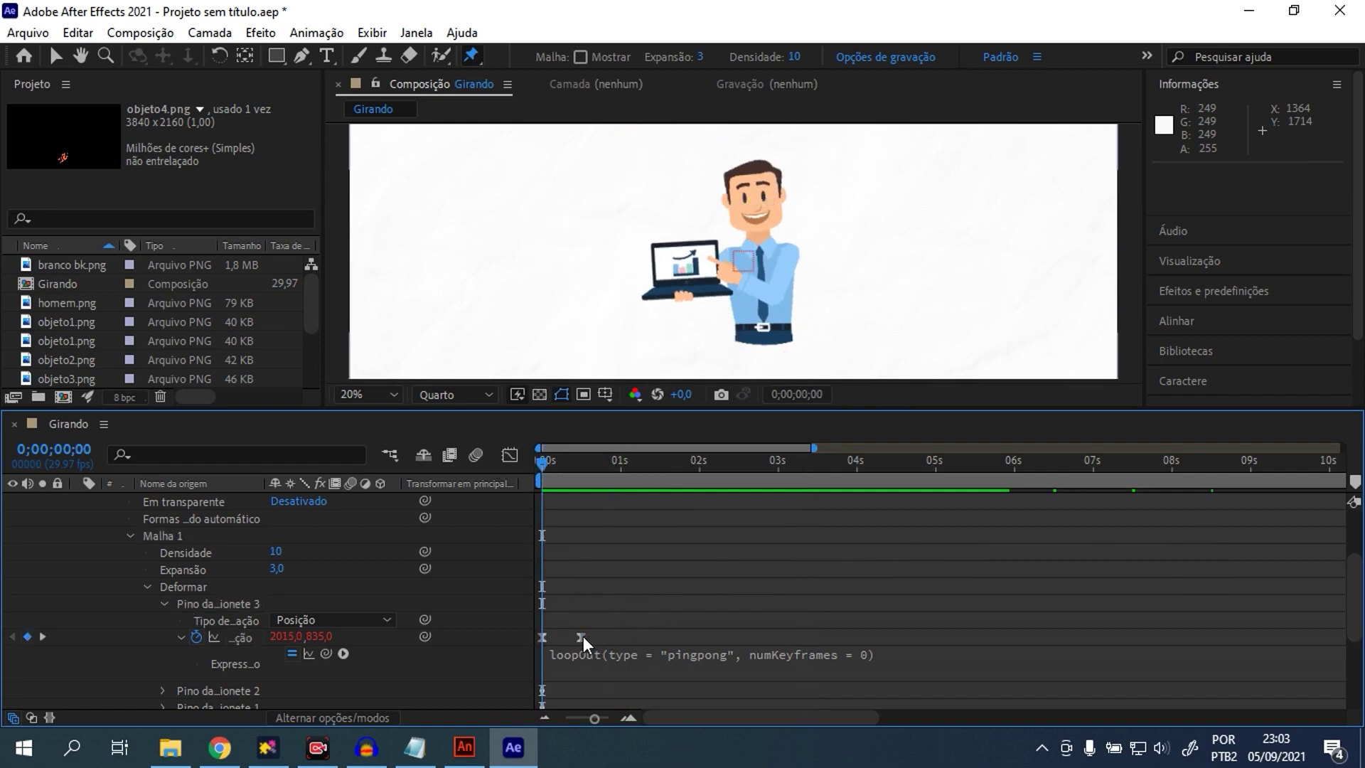
left_click_drag(583, 637, 618, 638)
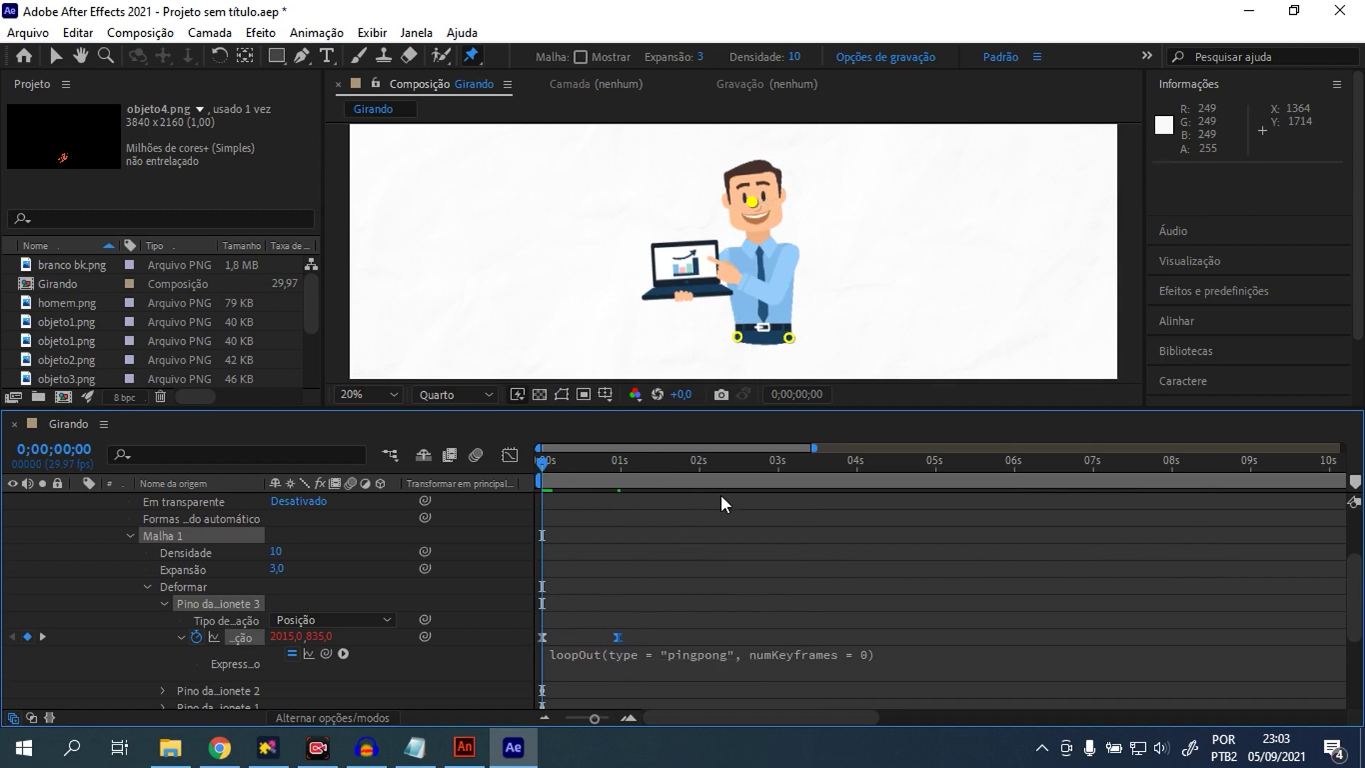
key("space")
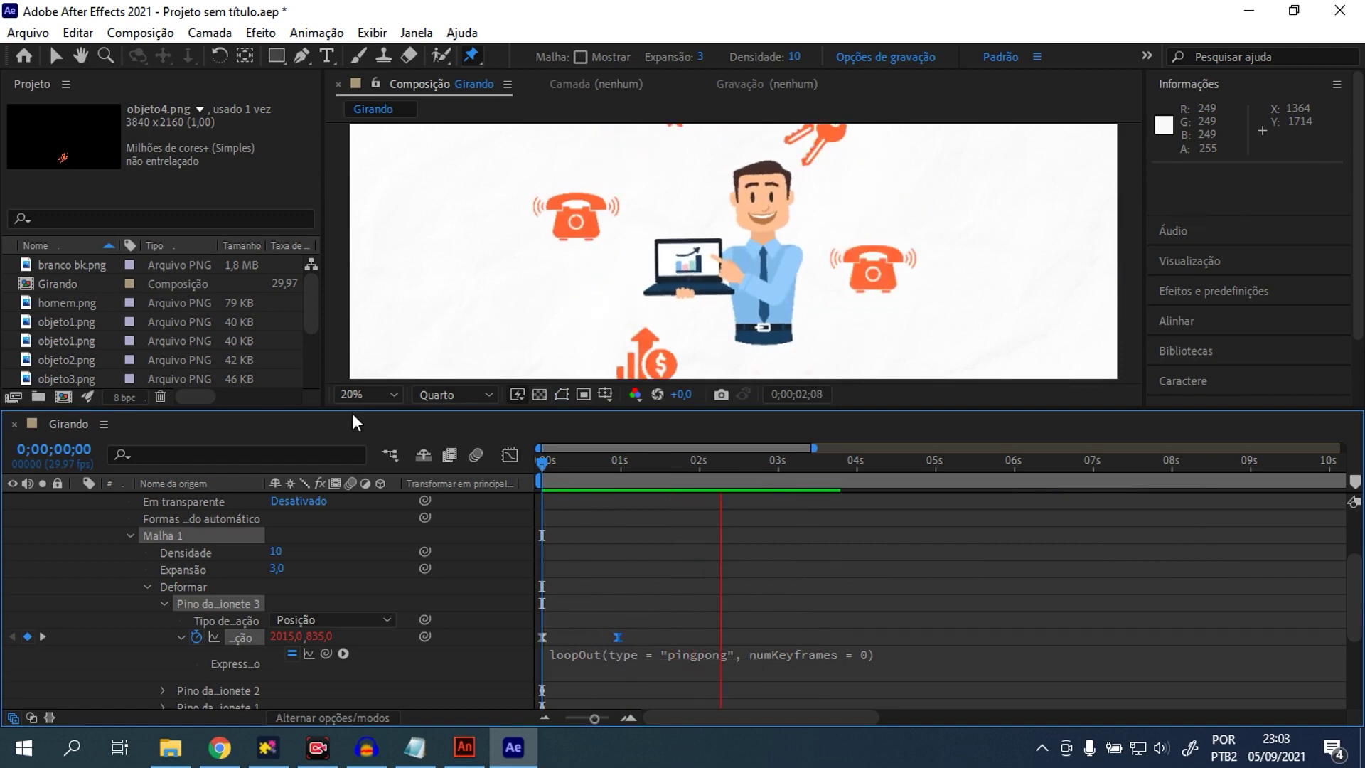
- Set the viewer magnification to Fit and preview the full animation from the start
left_click(373, 394)
left_click(381, 57)
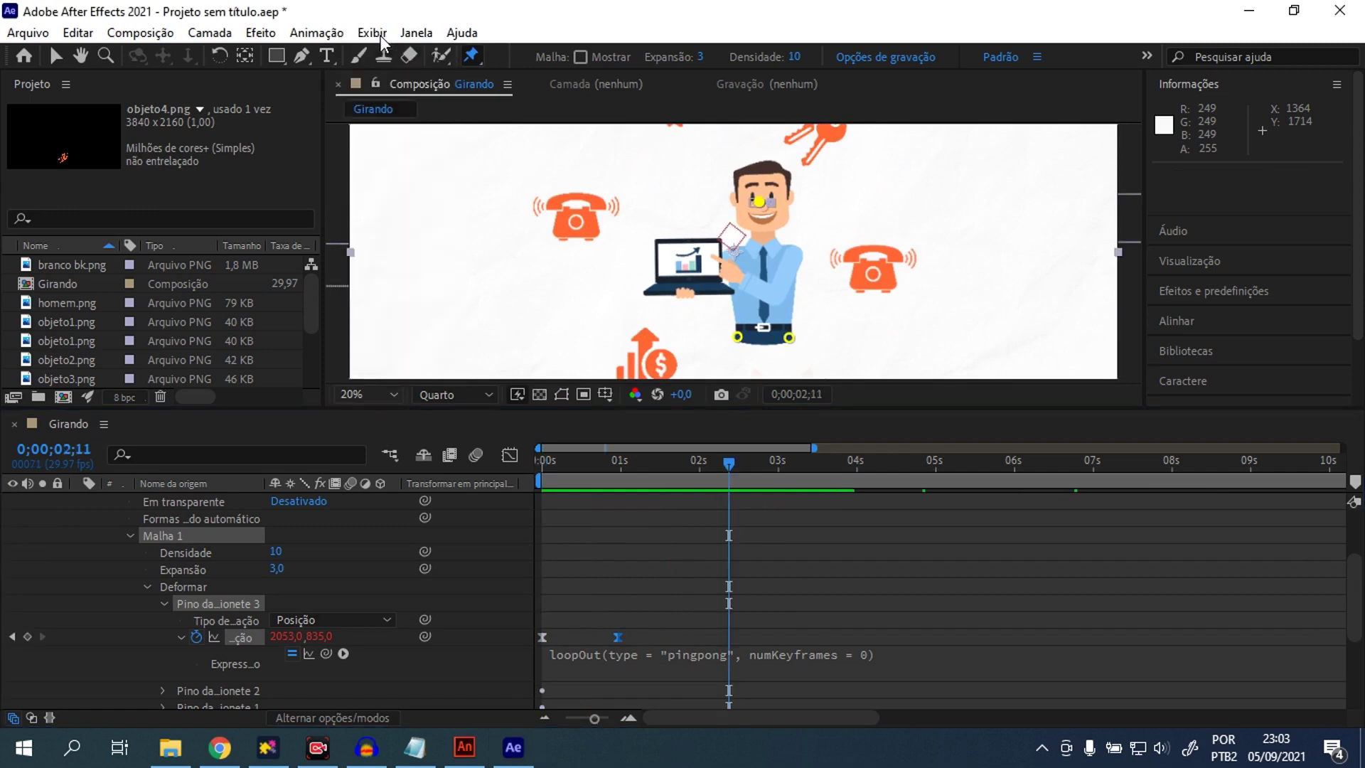
left_click_drag(705, 460, 555, 457)
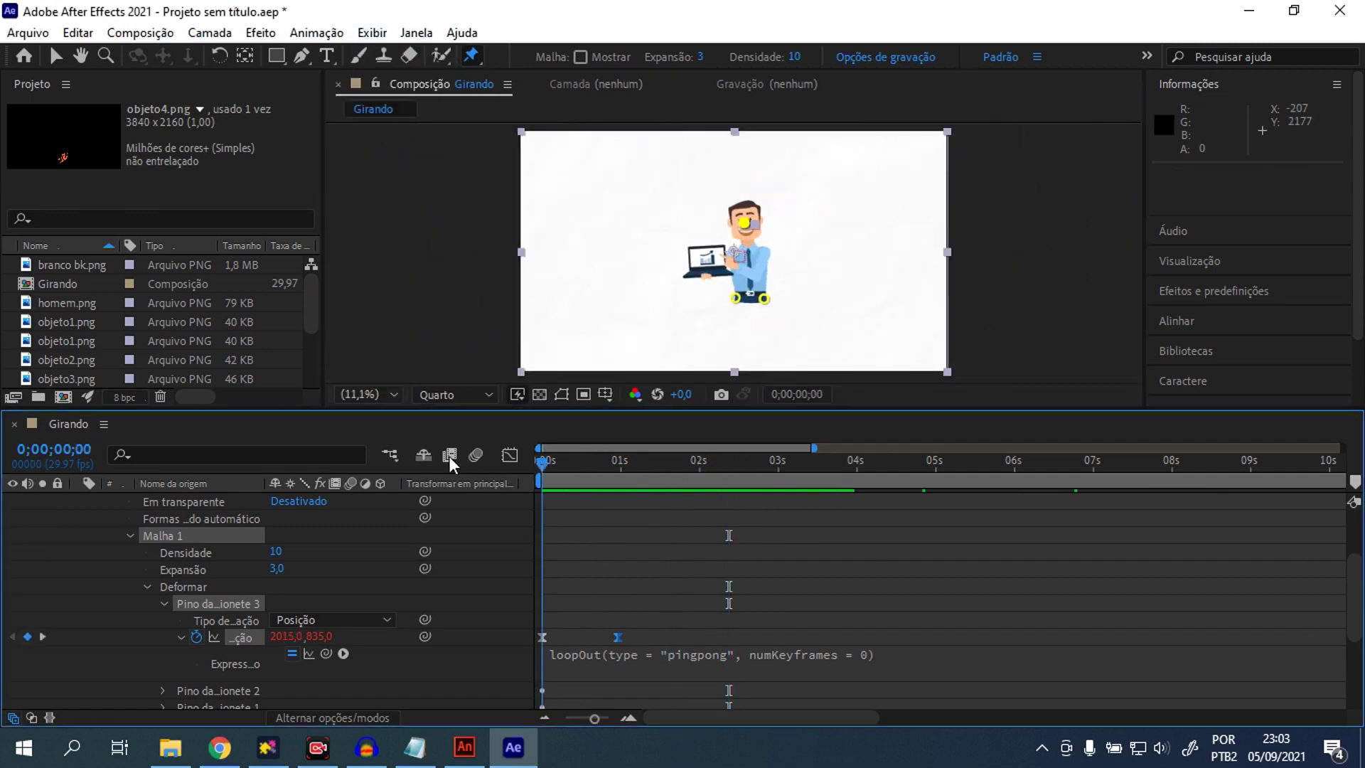
key("space")
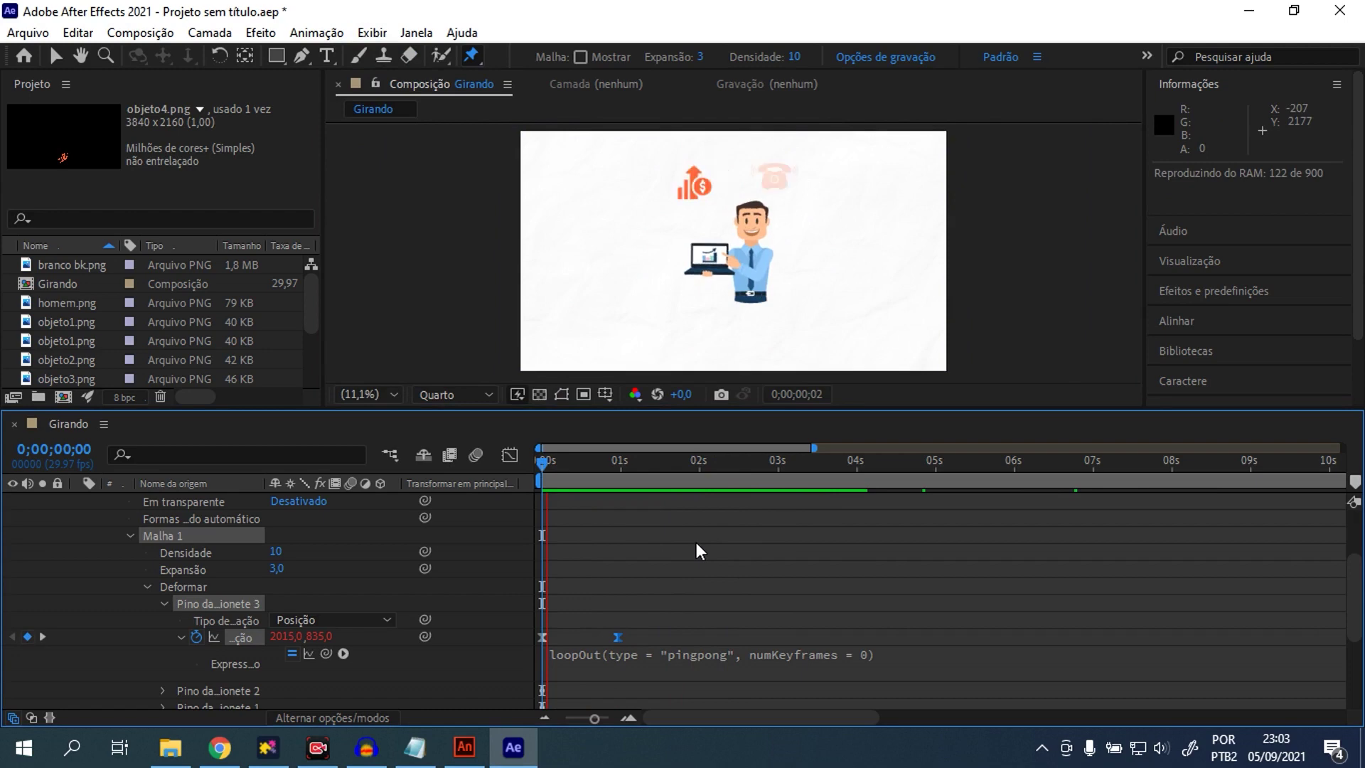